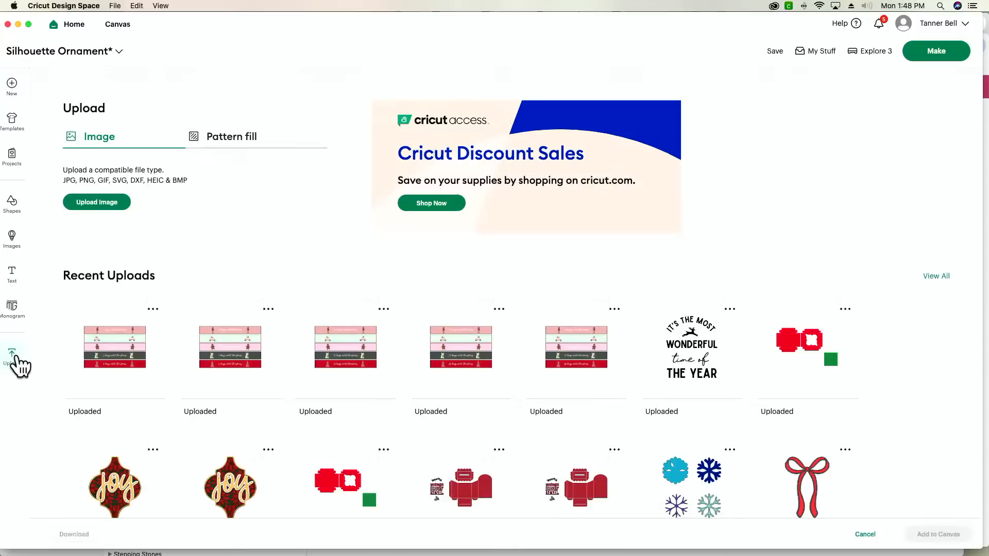
Start a new image upload and extract vintage-frame-oval24.zip in the Finder's Downloads folder.
{"action": "left_click", "coordinate": [100, 202]}
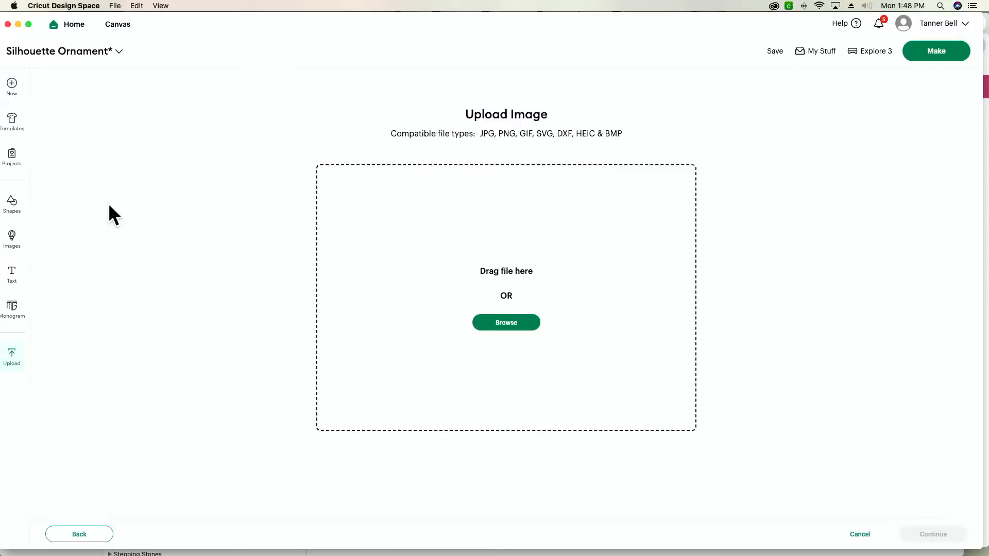
{"action": "key", "text": "super+Tab"}
{"action": "key", "text": "super+Tab"}
{"action": "key", "text": "super+Tab"}
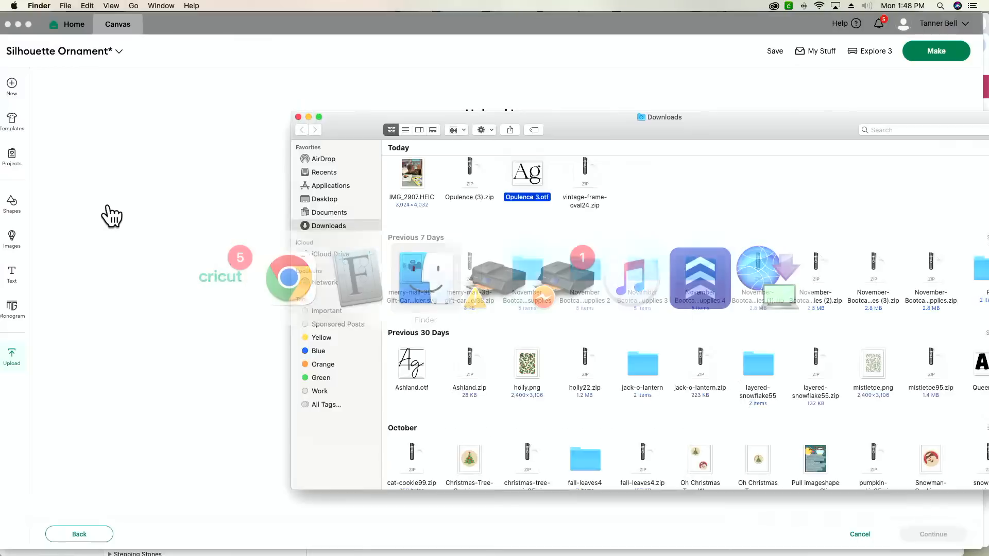
{"action": "double_click", "coordinate": [589, 171]}
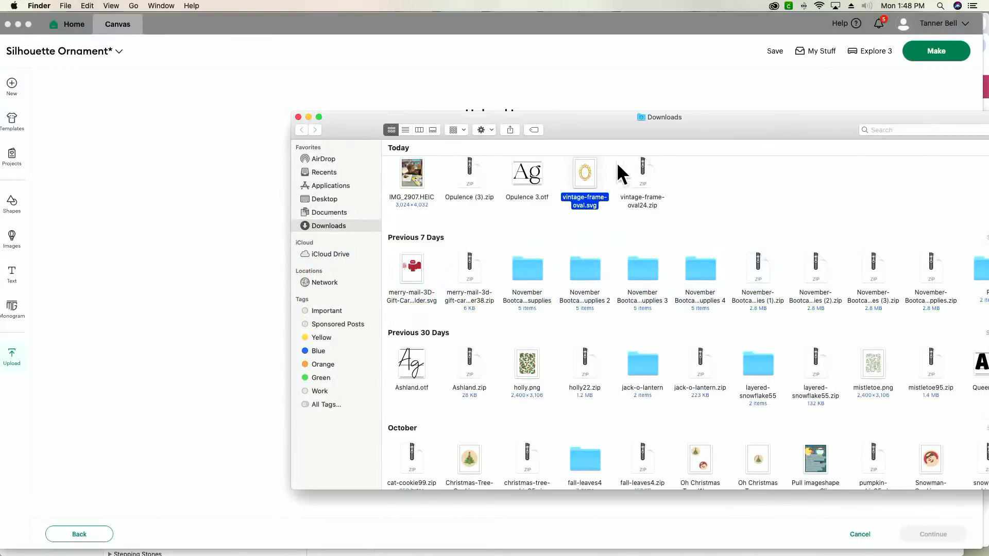
Upload vintage-frame-oval.svg from the Downloads folder and add it to the canvas.
{"action": "left_click_drag", "start_coordinate": [613, 121], "coordinate": [756, 220]}
{"action": "left_click_drag", "start_coordinate": [728, 276], "coordinate": [405, 213]}
{"action": "left_click", "coordinate": [405, 213]}
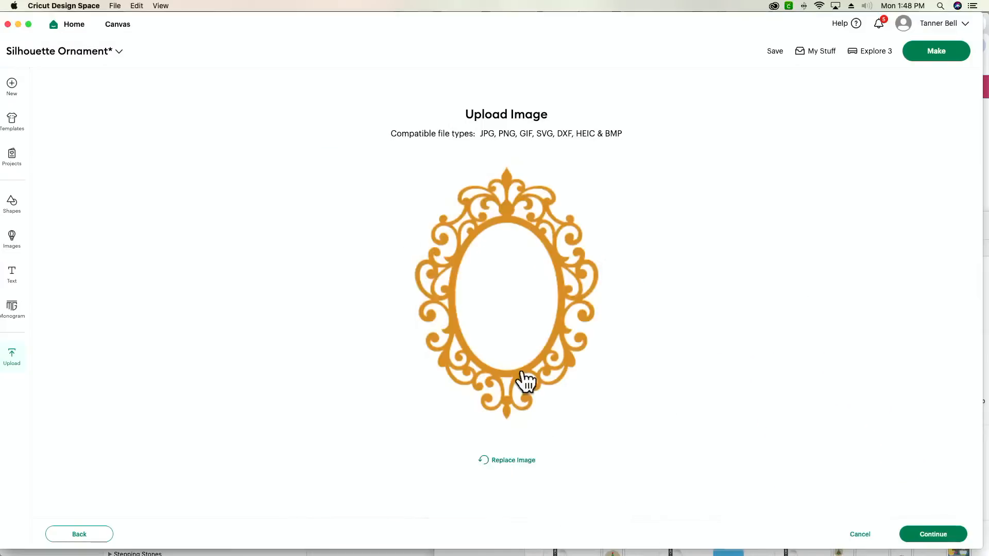
{"action": "left_click", "coordinate": [899, 541]}
{"action": "left_click", "coordinate": [917, 537]}
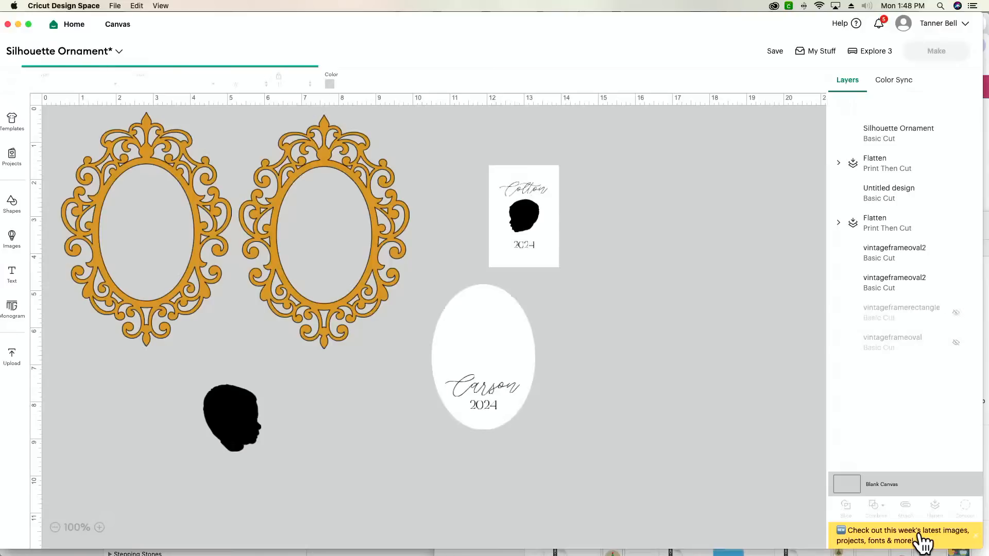
Move the newly added oval frame to the empty canvas area beyond the existing designs, at about X 17.4, Y 0.6.
{"action": "left_click_drag", "start_coordinate": [187, 265], "coordinate": [685, 259]}
{"action": "scroll", "coordinate": [619, 302], "scroll_direction": "right", "scroll_amount": 5}
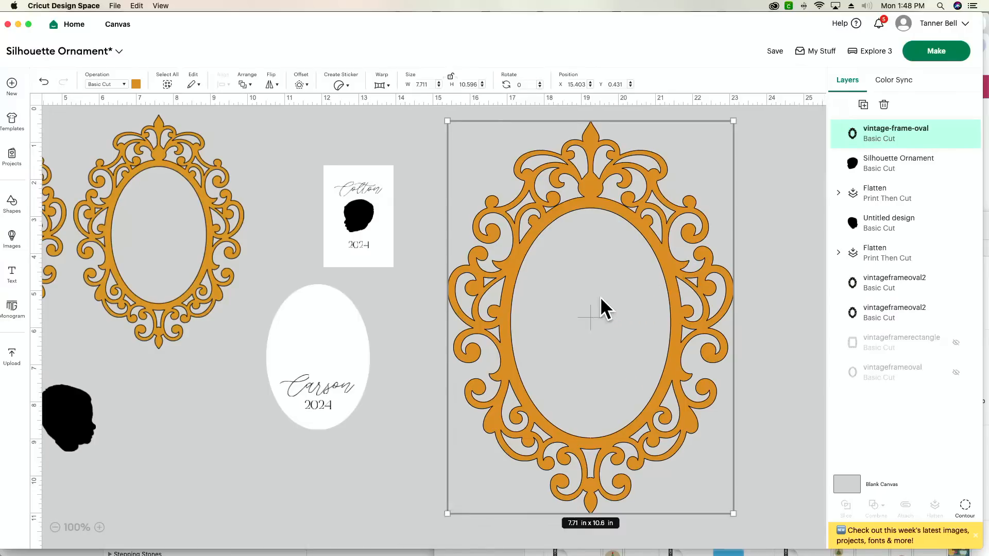
{"action": "scroll", "coordinate": [600, 304], "scroll_direction": "left", "scroll_amount": 5}
{"action": "scroll", "coordinate": [580, 216], "scroll_direction": "right", "scroll_amount": 18}
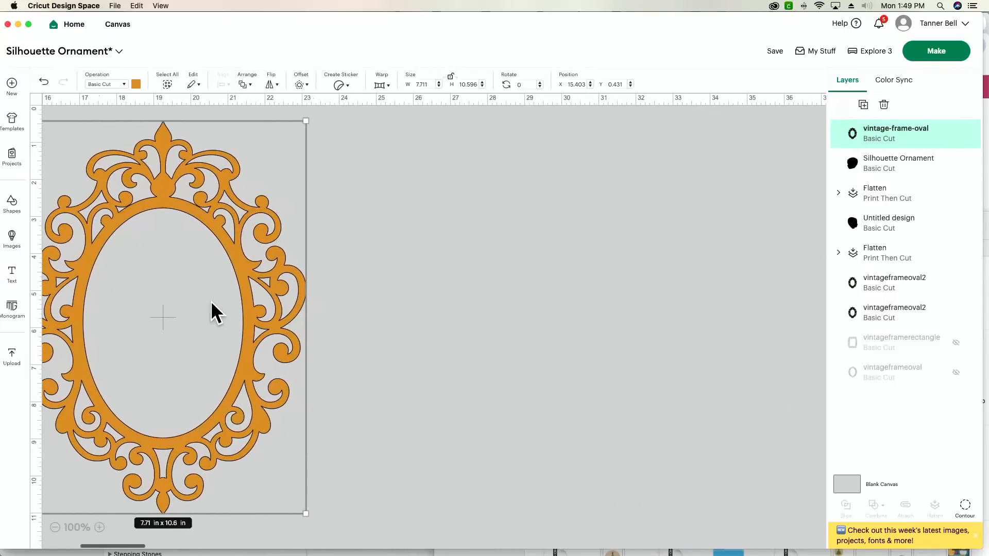
{"action": "left_click_drag", "start_coordinate": [210, 303], "coordinate": [282, 307]}
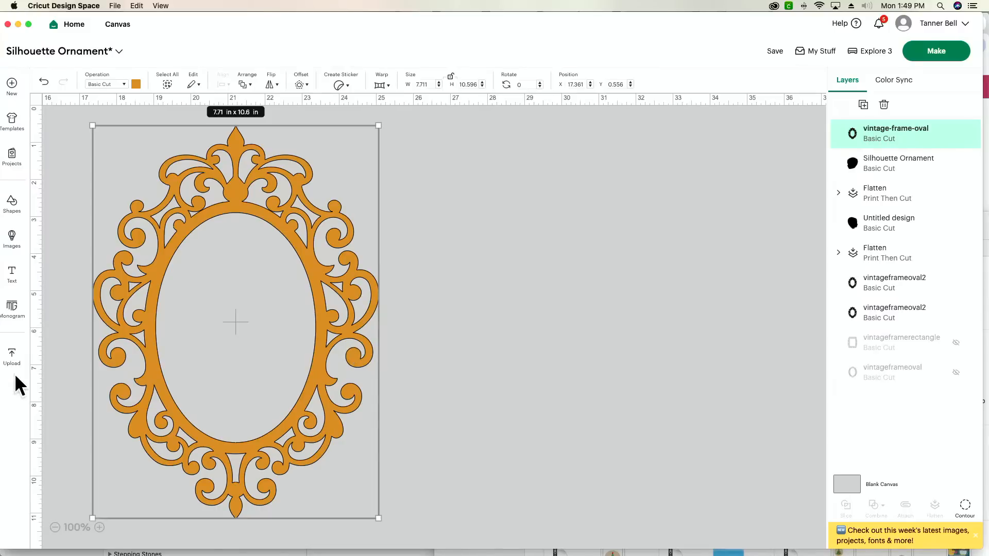
Upload the photo IMG_2907.HEIC from the Downloads folder and continue to the Background Remover.
{"action": "left_click", "coordinate": [11, 358]}
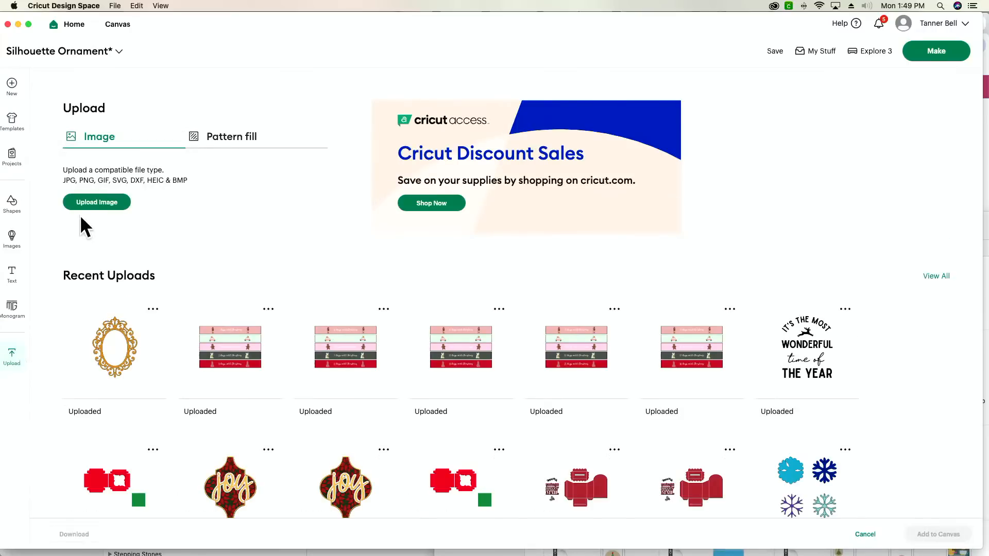
{"action": "left_click", "coordinate": [97, 204]}
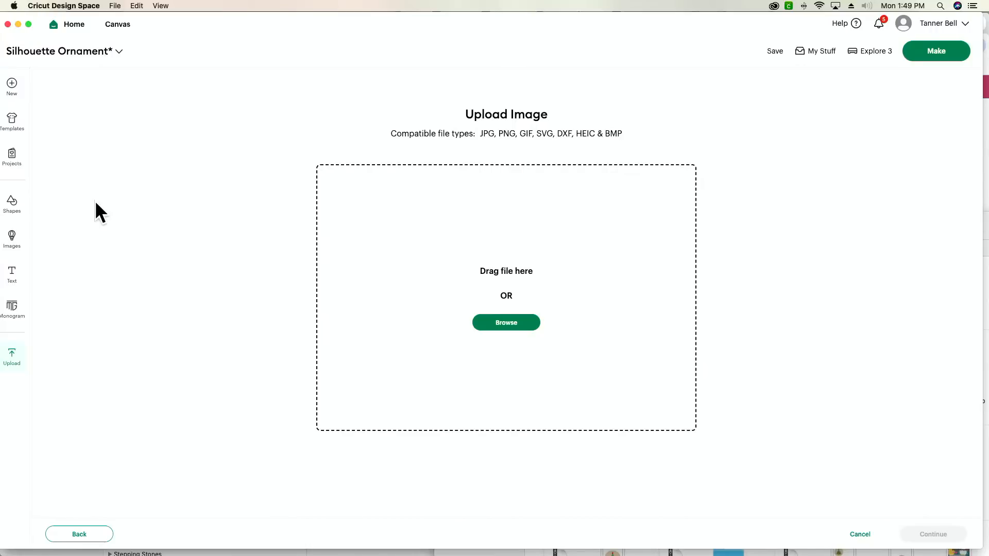
{"action": "key", "text": "super+Tab"}
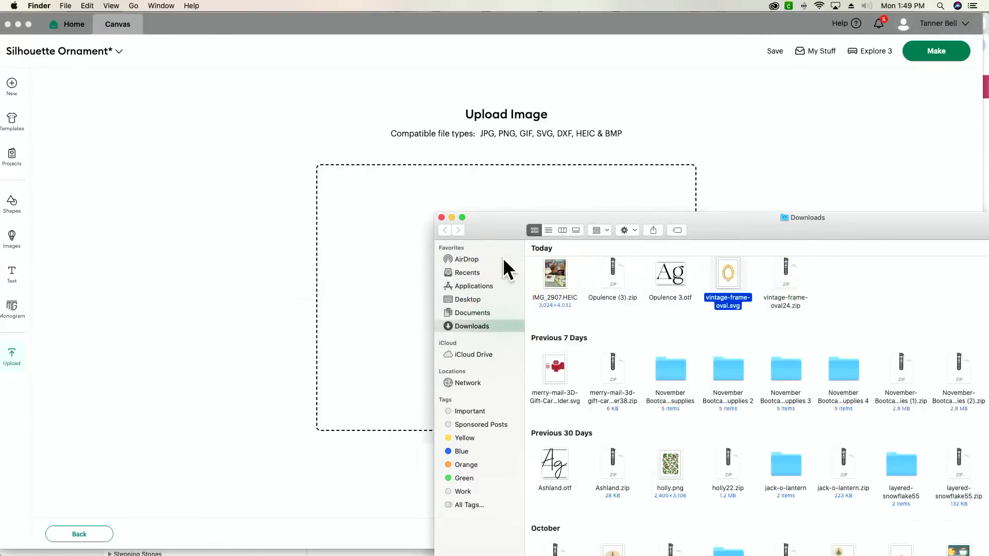
{"action": "left_click_drag", "start_coordinate": [558, 275], "coordinate": [387, 282]}
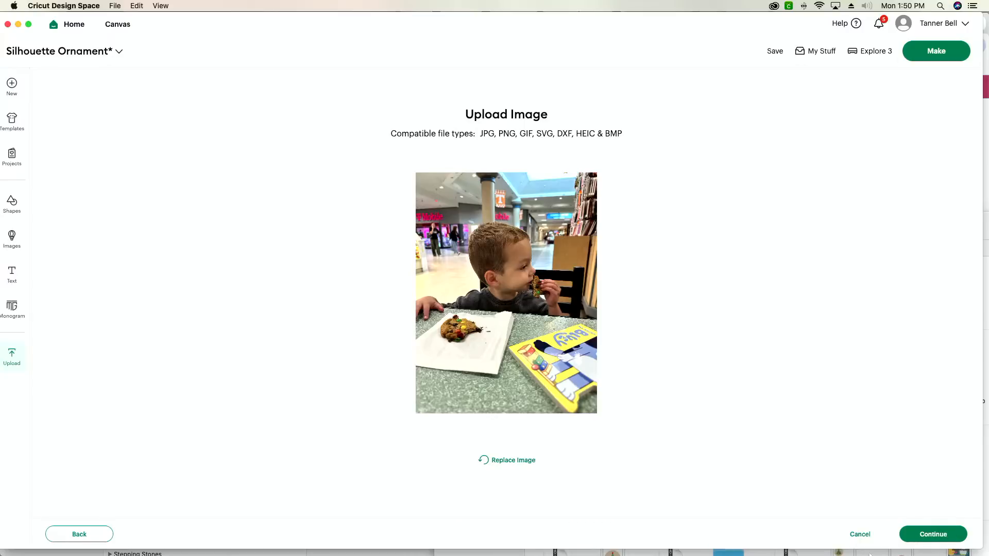
{"action": "left_click", "coordinate": [925, 536]}
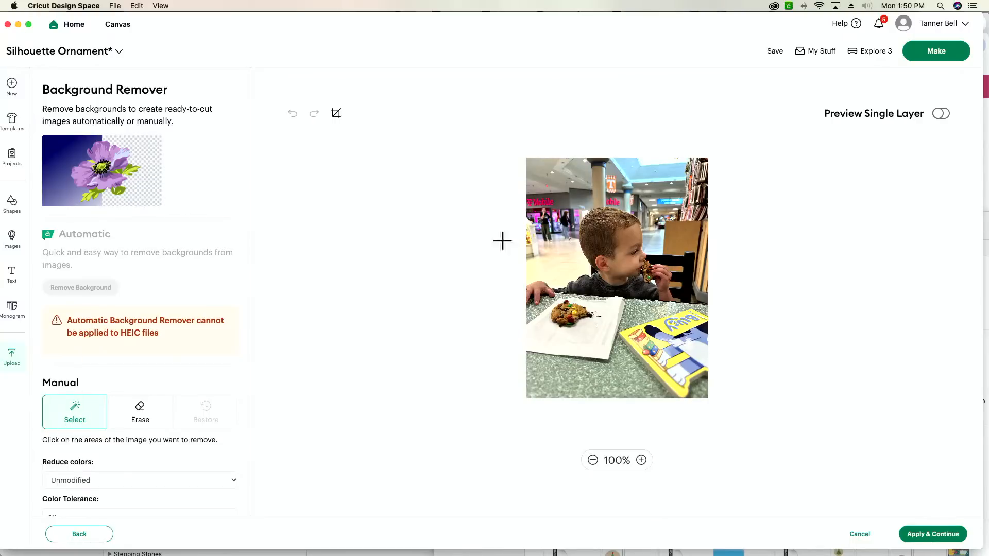
Remove the bright floor, the brown panel and the blue ceiling area behind the child with the manual Select tool.
{"action": "left_click", "coordinate": [564, 263]}
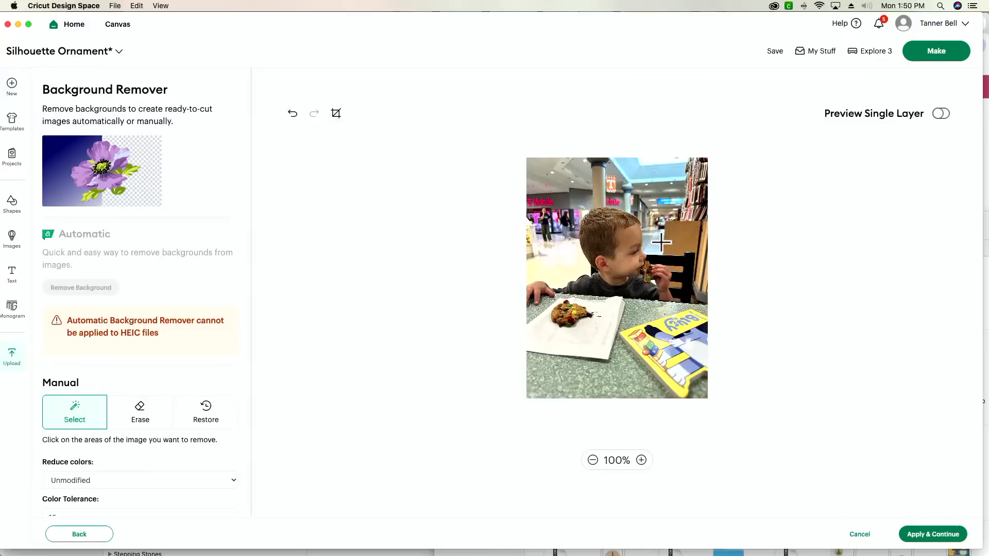
{"action": "left_click", "coordinate": [687, 237]}
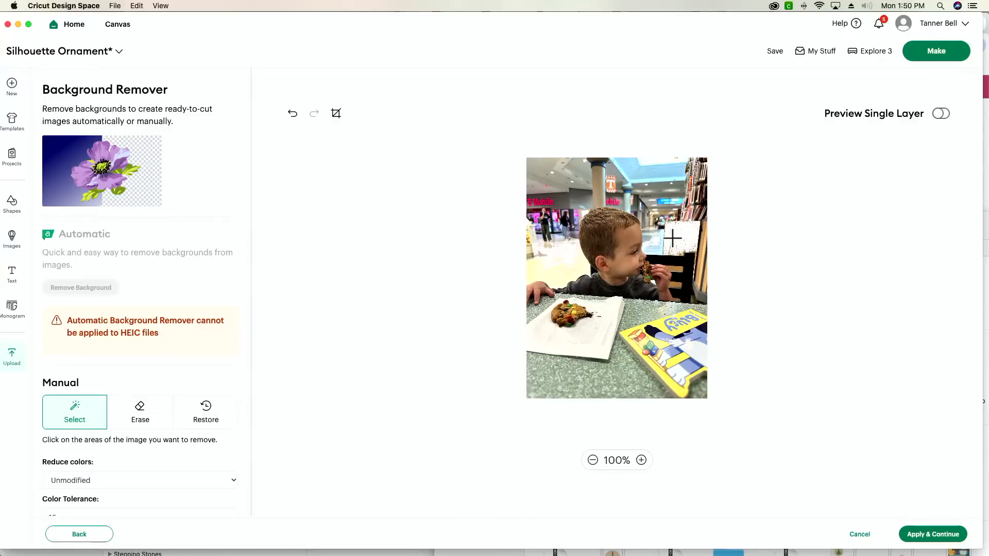
{"action": "left_click", "coordinate": [673, 185]}
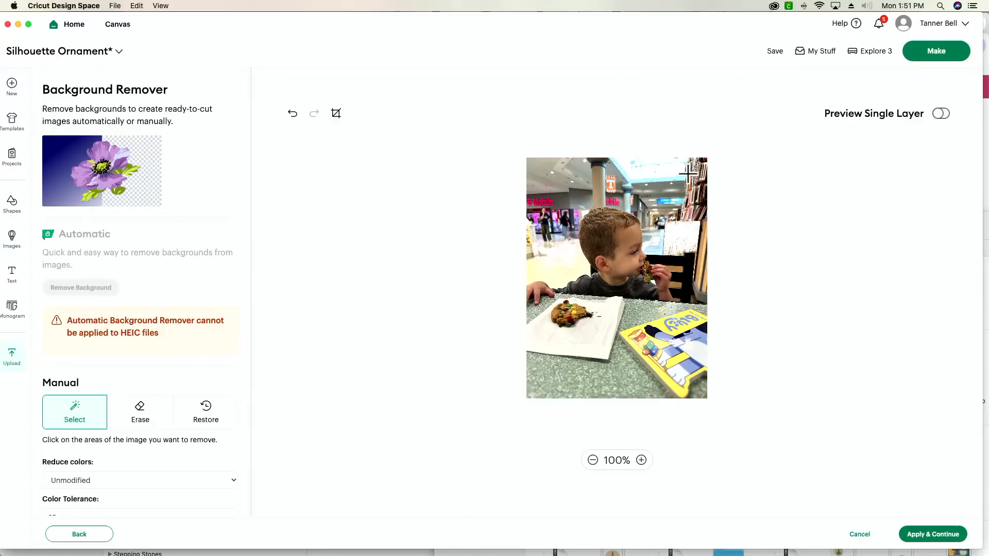
Set the eraser size to 100 and erase everything below the child's chin plus strips of background above the head.
{"action": "left_click", "coordinate": [142, 416]}
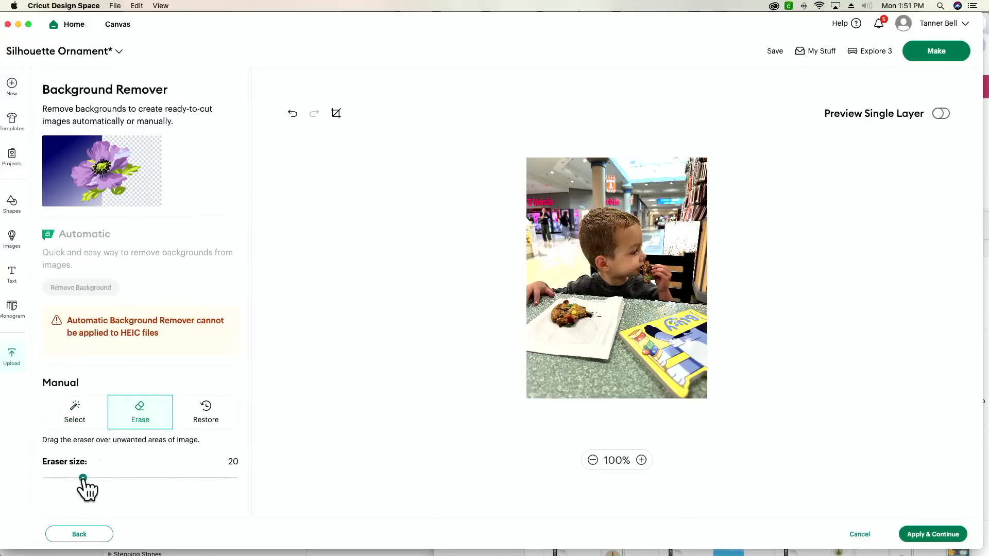
{"action": "mouse_move", "coordinate": [82, 478]}
{"action": "left_mouse_down"}
{"action": "mouse_move", "coordinate": [268, 479]}
{"action": "mouse_move", "coordinate": [391, 441]}
{"action": "left_mouse_up"}
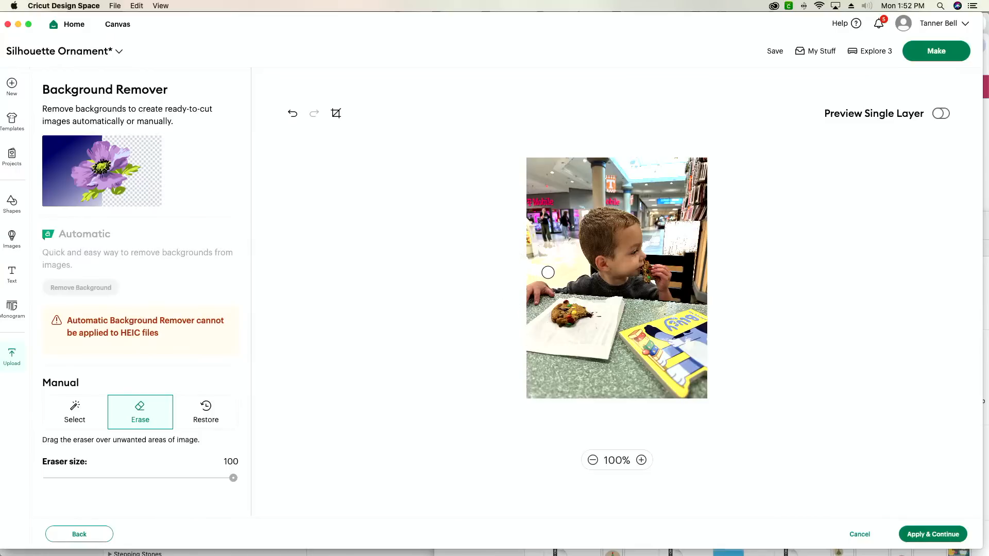
{"action": "mouse_move", "coordinate": [547, 272]}
{"action": "left_mouse_down"}
{"action": "mouse_move", "coordinate": [632, 293]}
{"action": "mouse_move", "coordinate": [738, 273]}
{"action": "left_mouse_up"}
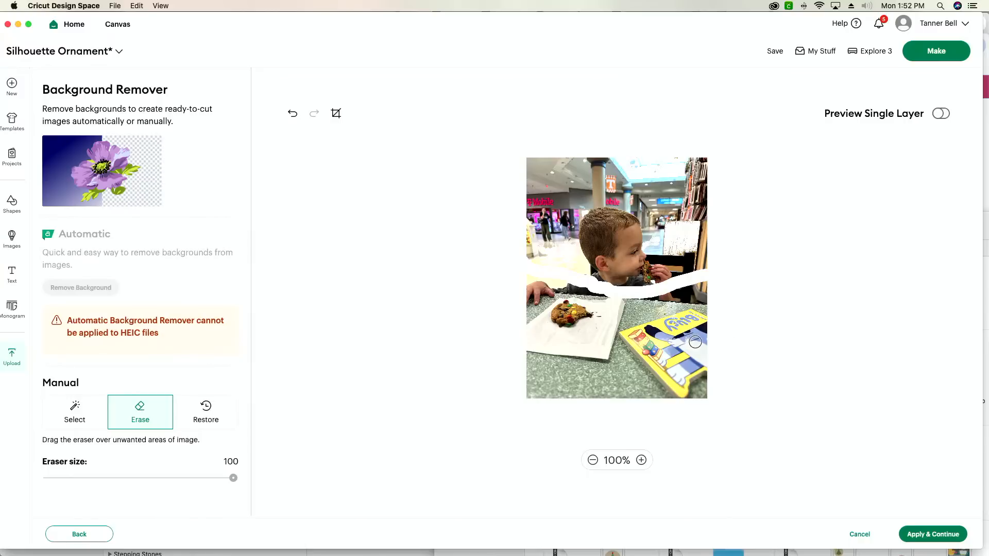
{"action": "mouse_move", "coordinate": [695, 342]}
{"action": "left_mouse_down"}
{"action": "mouse_move", "coordinate": [532, 348]}
{"action": "mouse_move", "coordinate": [718, 349]}
{"action": "mouse_move", "coordinate": [513, 359]}
{"action": "mouse_move", "coordinate": [726, 366]}
{"action": "mouse_move", "coordinate": [523, 371]}
{"action": "mouse_move", "coordinate": [702, 376]}
{"action": "mouse_move", "coordinate": [693, 385]}
{"action": "mouse_move", "coordinate": [519, 391]}
{"action": "mouse_move", "coordinate": [714, 395]}
{"action": "mouse_move", "coordinate": [722, 338]}
{"action": "mouse_move", "coordinate": [506, 335]}
{"action": "mouse_move", "coordinate": [711, 342]}
{"action": "mouse_move", "coordinate": [517, 335]}
{"action": "mouse_move", "coordinate": [576, 320]}
{"action": "mouse_move", "coordinate": [720, 322]}
{"action": "mouse_move", "coordinate": [530, 307]}
{"action": "mouse_move", "coordinate": [718, 305]}
{"action": "mouse_move", "coordinate": [543, 296]}
{"action": "mouse_move", "coordinate": [556, 309]}
{"action": "mouse_move", "coordinate": [718, 308]}
{"action": "mouse_move", "coordinate": [711, 283]}
{"action": "mouse_move", "coordinate": [689, 291]}
{"action": "mouse_move", "coordinate": [706, 294]}
{"action": "mouse_move", "coordinate": [613, 294]}
{"action": "mouse_move", "coordinate": [530, 280]}
{"action": "mouse_move", "coordinate": [587, 287]}
{"action": "mouse_move", "coordinate": [580, 282]}
{"action": "left_mouse_up"}
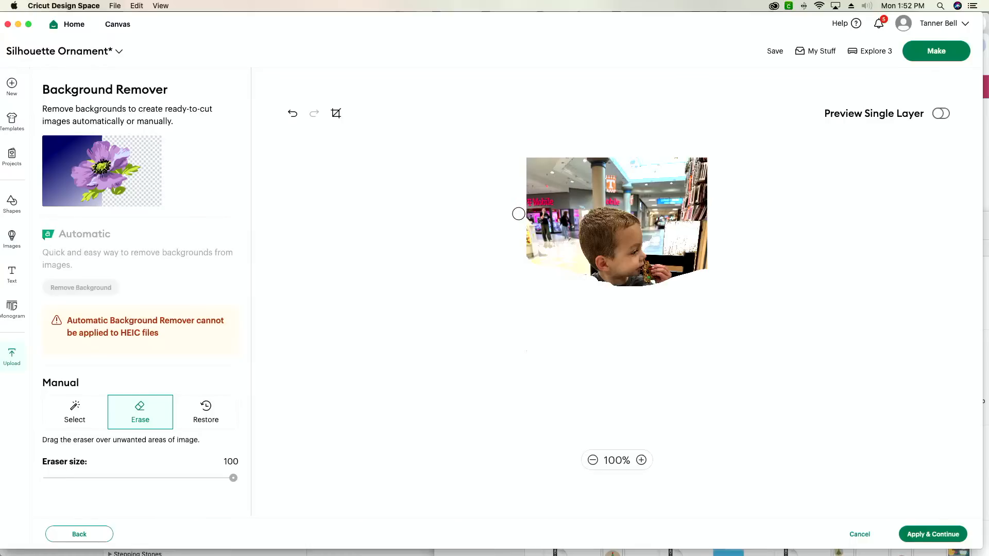
{"action": "mouse_move", "coordinate": [529, 213]}
{"action": "left_mouse_down"}
{"action": "mouse_move", "coordinate": [609, 201]}
{"action": "mouse_move", "coordinate": [740, 210]}
{"action": "mouse_move", "coordinate": [633, 195]}
{"action": "mouse_move", "coordinate": [528, 203]}
{"action": "mouse_move", "coordinate": [552, 206]}
{"action": "mouse_move", "coordinate": [565, 184]}
{"action": "mouse_move", "coordinate": [549, 161]}
{"action": "mouse_move", "coordinate": [527, 159]}
{"action": "mouse_move", "coordinate": [711, 162]}
{"action": "mouse_move", "coordinate": [531, 172]}
{"action": "mouse_move", "coordinate": [717, 178]}
{"action": "mouse_move", "coordinate": [690, 169]}
{"action": "mouse_move", "coordinate": [563, 176]}
{"action": "left_mouse_up"}
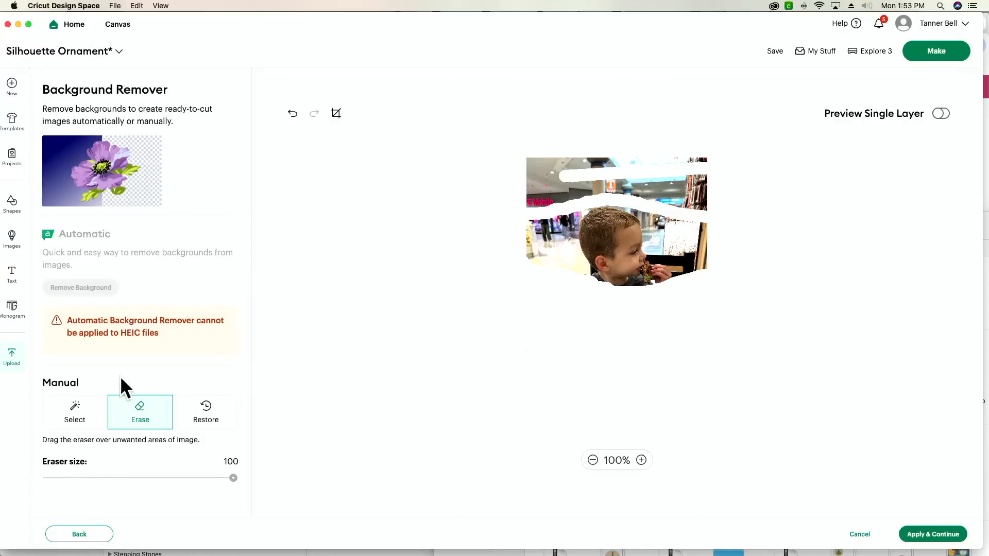
Set the Select tool's color tolerance to 5 and remove a background patch above and left of the child's head.
{"action": "left_click", "coordinate": [85, 418]}
{"action": "scroll", "coordinate": [114, 438], "scroll_direction": "down", "scroll_amount": 1}
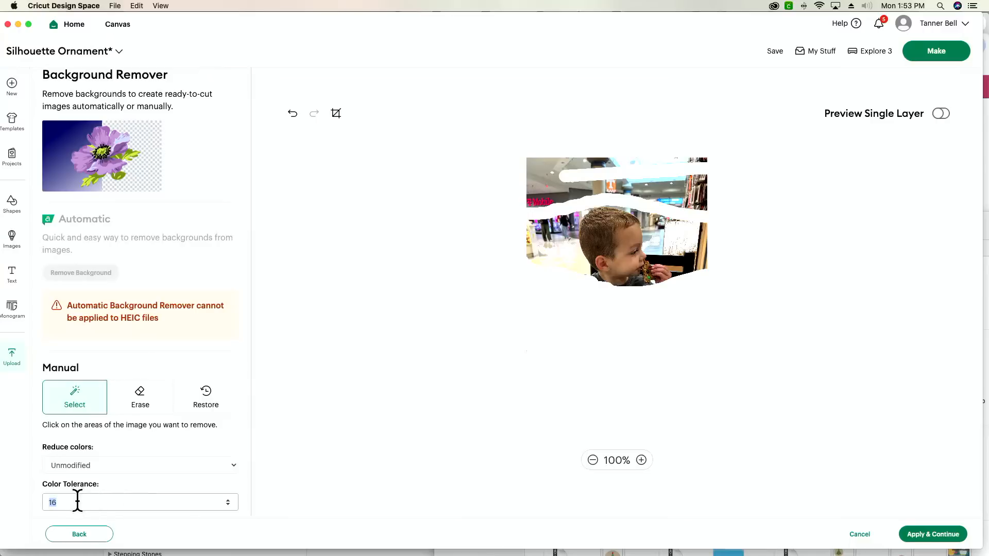
{"action": "left_click", "coordinate": [156, 479]}
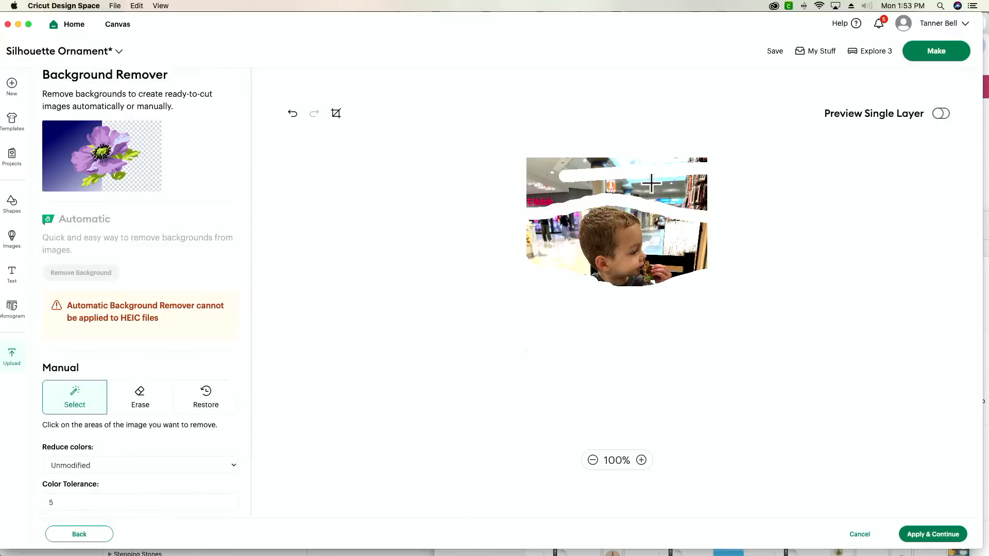
{"action": "left_click", "coordinate": [567, 191]}
Set the color tolerance to 20 and remove more background patches above the child's head.
{"action": "double_click", "coordinate": [80, 502]}
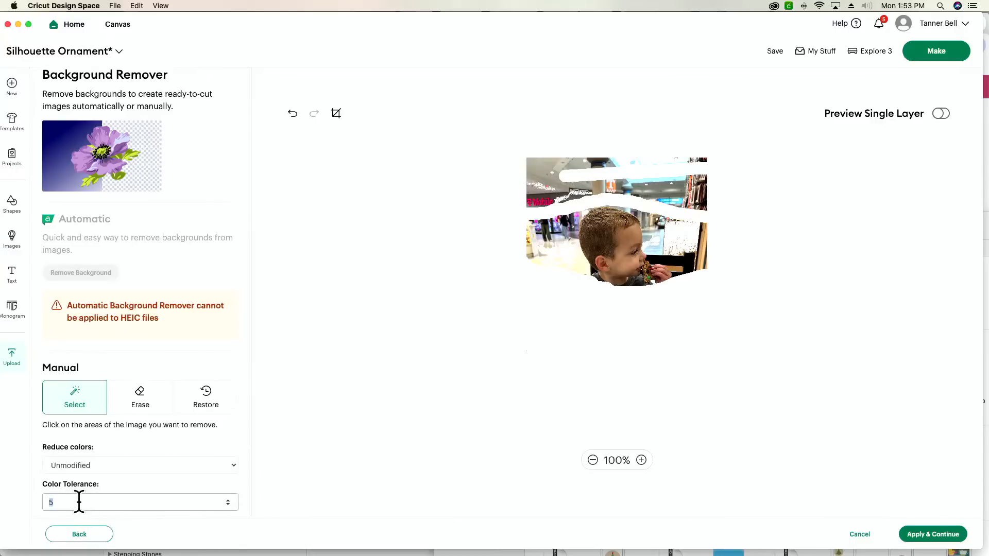
{"action": "key", "text": "BackSpace"}
{"action": "left_click", "coordinate": [142, 485]}
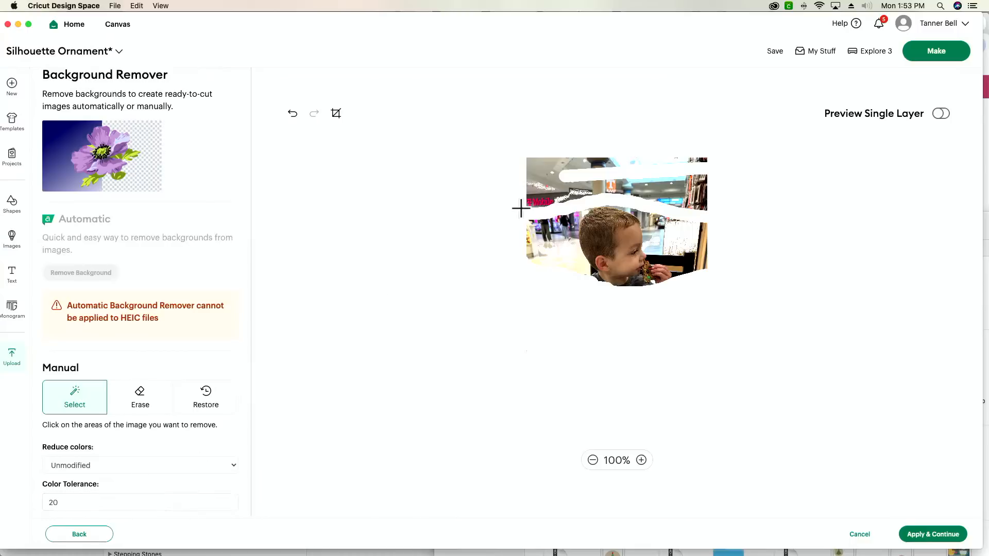
{"action": "left_click", "coordinate": [659, 187]}
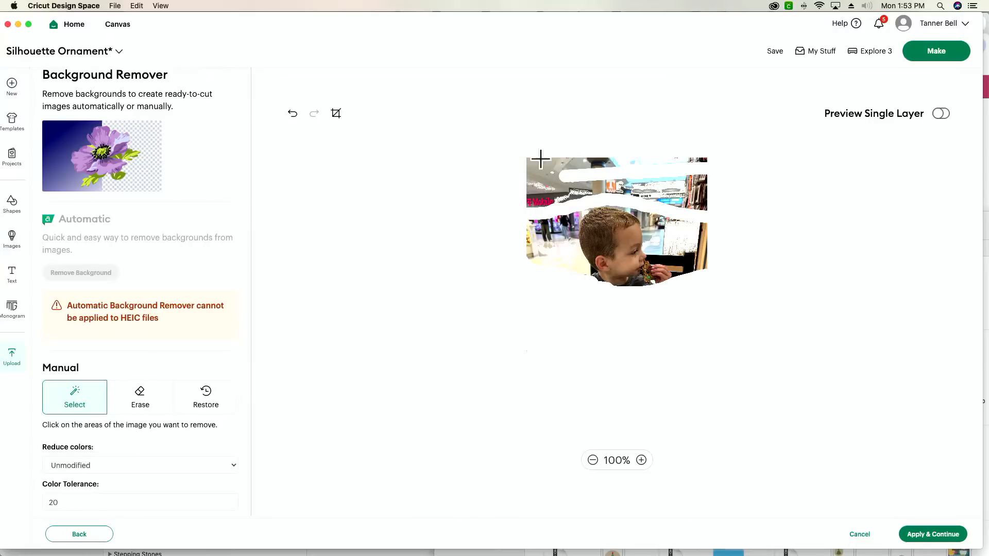
{"action": "left_click", "coordinate": [529, 209]}
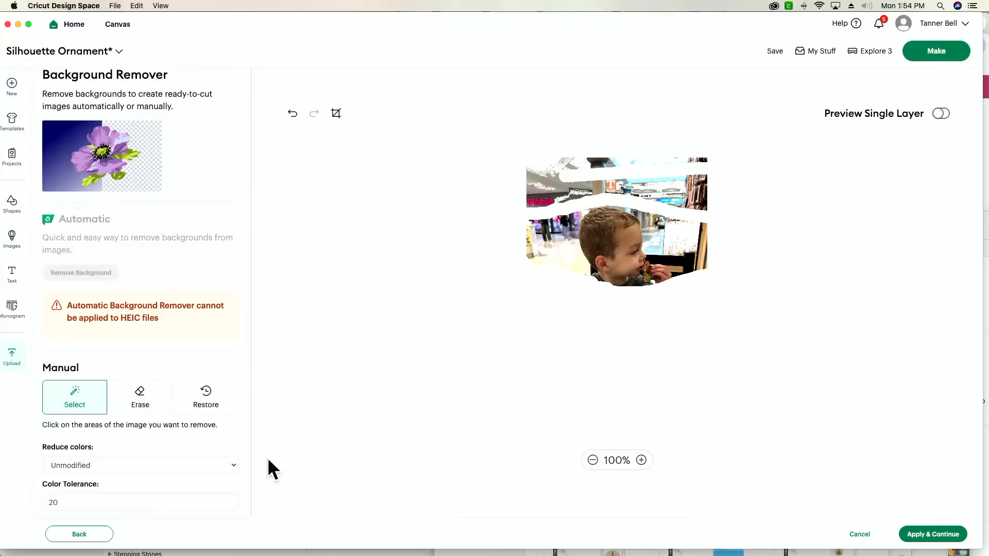
Erase the remaining background above and on both sides of the child's head, keeping only a rough cutout of the head.
{"action": "left_click", "coordinate": [135, 404]}
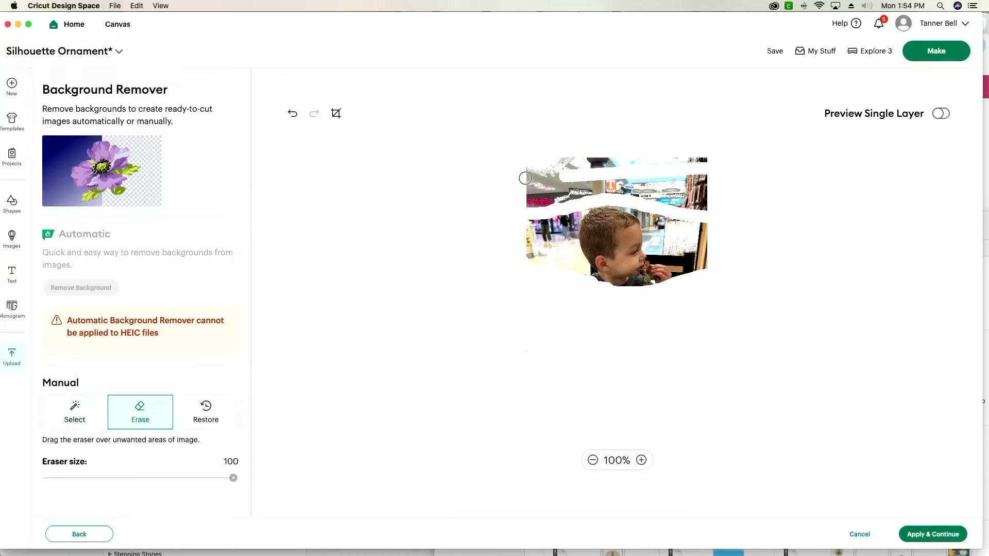
{"action": "mouse_move", "coordinate": [519, 197]}
{"action": "left_mouse_down"}
{"action": "mouse_move", "coordinate": [606, 193]}
{"action": "mouse_move", "coordinate": [533, 209]}
{"action": "mouse_move", "coordinate": [528, 198]}
{"action": "mouse_move", "coordinate": [611, 189]}
{"action": "mouse_move", "coordinate": [722, 211]}
{"action": "mouse_move", "coordinate": [677, 210]}
{"action": "mouse_move", "coordinate": [660, 198]}
{"action": "mouse_move", "coordinate": [681, 187]}
{"action": "mouse_move", "coordinate": [718, 197]}
{"action": "mouse_move", "coordinate": [677, 197]}
{"action": "mouse_move", "coordinate": [717, 198]}
{"action": "mouse_move", "coordinate": [717, 182]}
{"action": "mouse_move", "coordinate": [504, 186]}
{"action": "mouse_move", "coordinate": [735, 160]}
{"action": "mouse_move", "coordinate": [495, 163]}
{"action": "mouse_move", "coordinate": [619, 174]}
{"action": "left_mouse_up"}
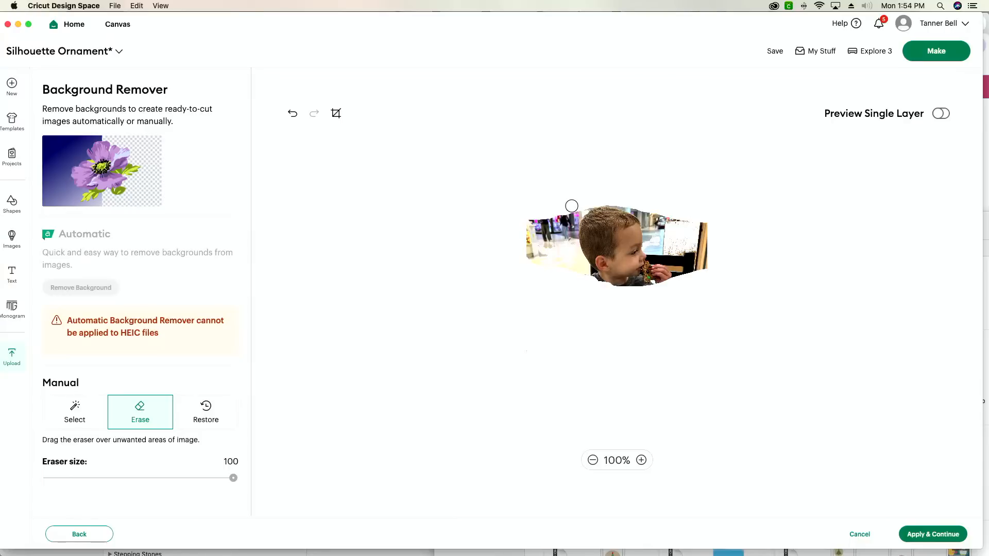
{"action": "mouse_move", "coordinate": [572, 206]}
{"action": "left_mouse_down"}
{"action": "mouse_move", "coordinate": [580, 292]}
{"action": "mouse_move", "coordinate": [557, 249]}
{"action": "mouse_move", "coordinate": [567, 203]}
{"action": "mouse_move", "coordinate": [553, 264]}
{"action": "mouse_move", "coordinate": [543, 250]}
{"action": "mouse_move", "coordinate": [547, 208]}
{"action": "mouse_move", "coordinate": [538, 269]}
{"action": "mouse_move", "coordinate": [518, 271]}
{"action": "mouse_move", "coordinate": [540, 212]}
{"action": "mouse_move", "coordinate": [533, 266]}
{"action": "left_mouse_up"}
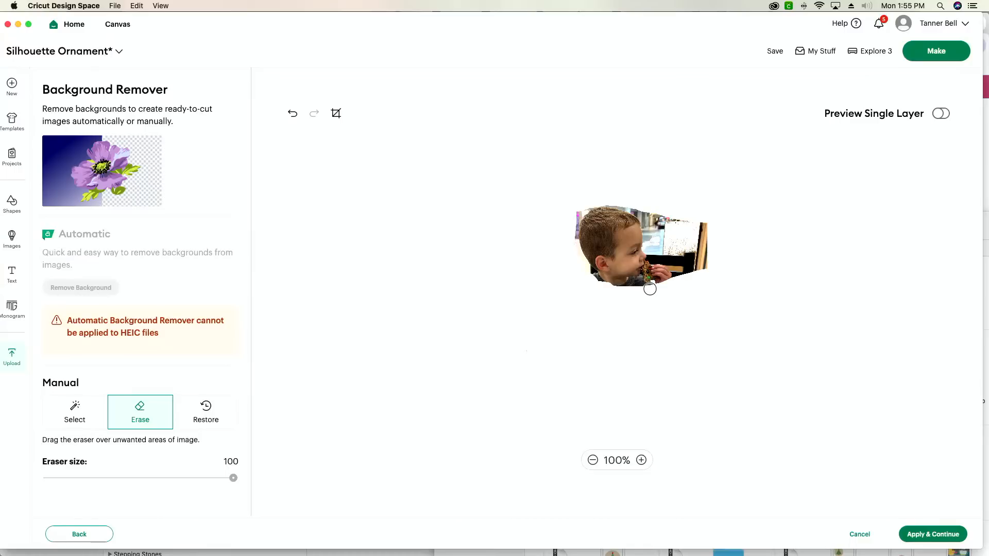
{"action": "mouse_move", "coordinate": [652, 280]}
{"action": "left_mouse_down"}
{"action": "mouse_move", "coordinate": [660, 246]}
{"action": "mouse_move", "coordinate": [651, 214]}
{"action": "mouse_move", "coordinate": [728, 228]}
{"action": "mouse_move", "coordinate": [658, 228]}
{"action": "mouse_move", "coordinate": [676, 246]}
{"action": "mouse_move", "coordinate": [661, 279]}
{"action": "mouse_move", "coordinate": [672, 261]}
{"action": "left_mouse_up"}
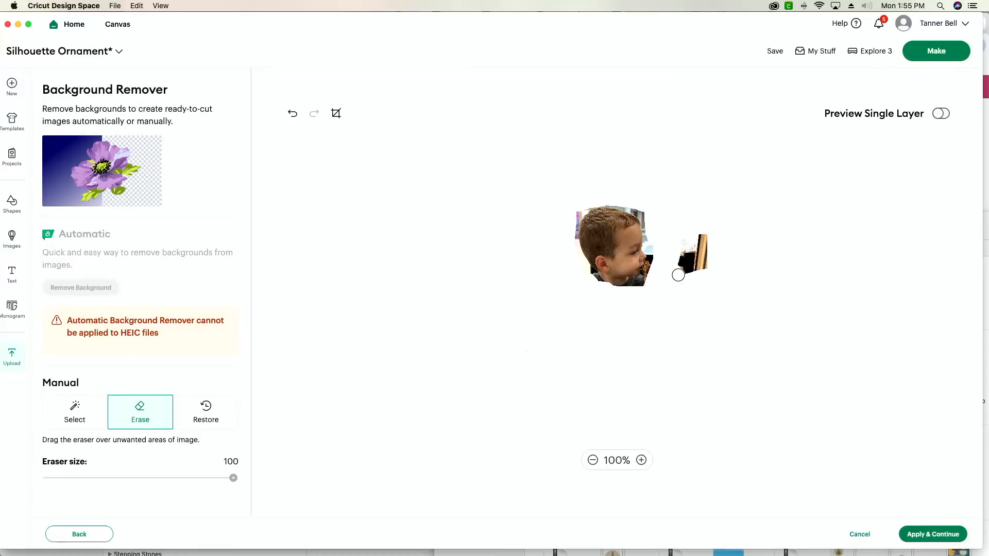
{"action": "mouse_move", "coordinate": [679, 275]}
{"action": "left_mouse_down"}
{"action": "mouse_move", "coordinate": [686, 229]}
{"action": "mouse_move", "coordinate": [683, 266]}
{"action": "mouse_move", "coordinate": [697, 225]}
{"action": "mouse_move", "coordinate": [692, 274]}
{"action": "left_mouse_up"}
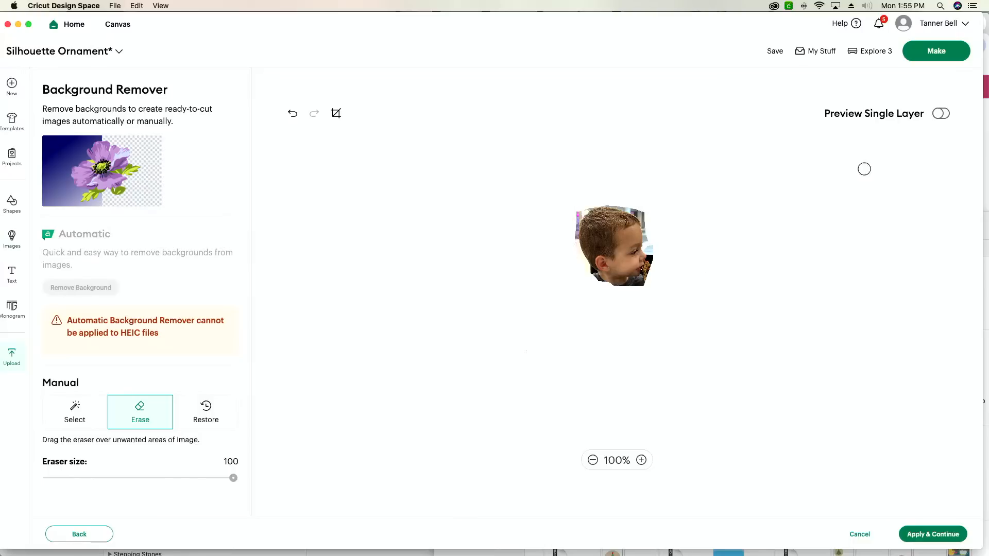
Check the head cutout's outline in the single-layer preview, return to the photo and magnify it to 225%.
{"action": "left_click", "coordinate": [941, 115]}
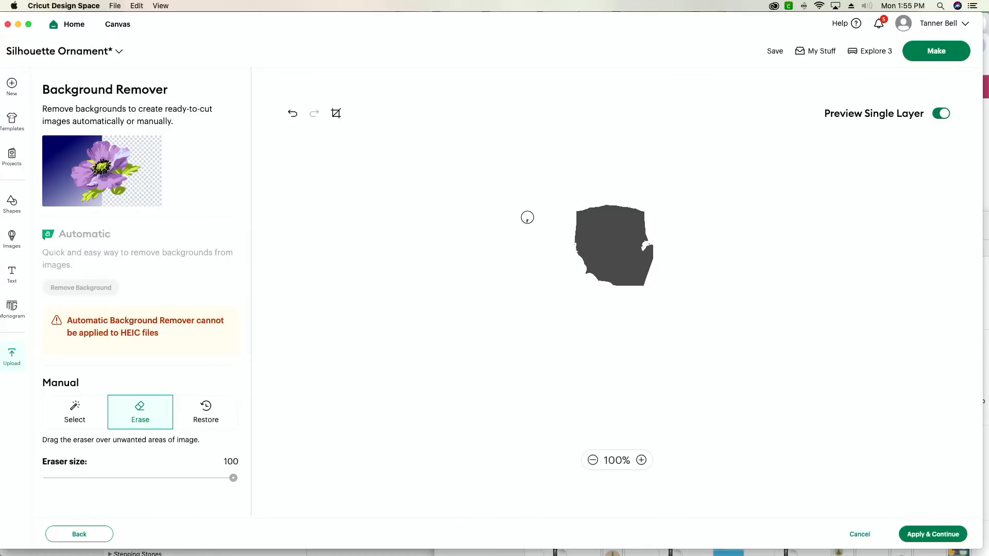
{"action": "left_click", "coordinate": [939, 116]}
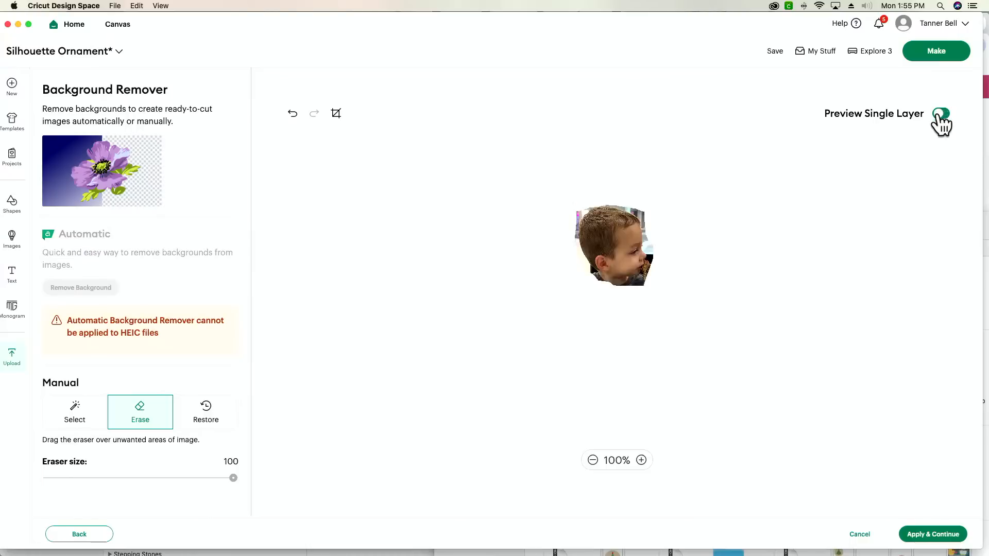
{"action": "left_click", "coordinate": [642, 461]}
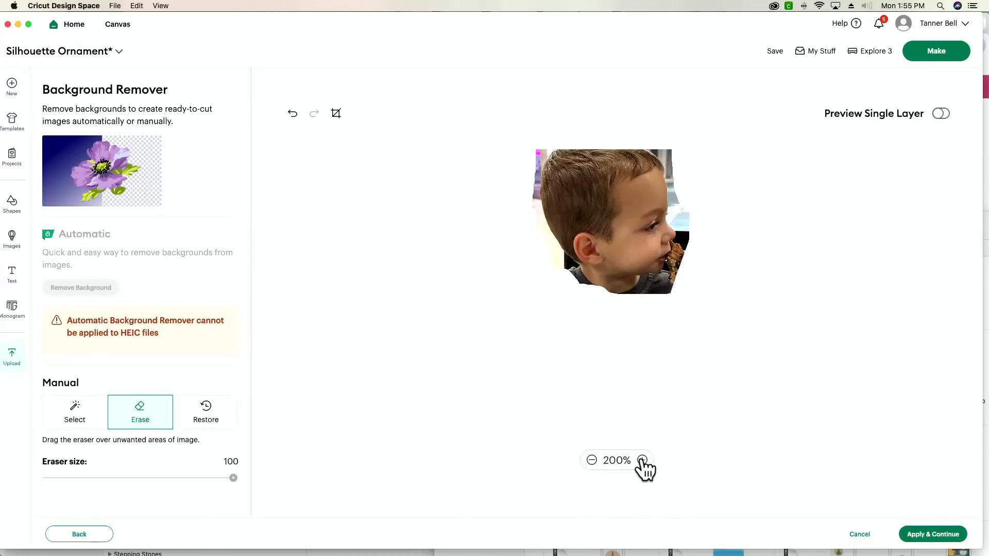
{"action": "left_click", "coordinate": [642, 460]}
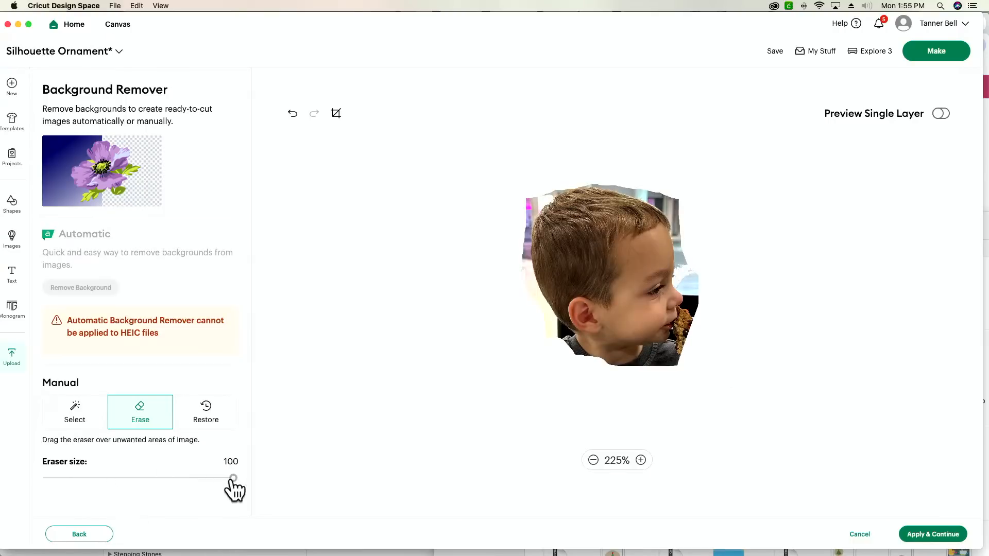
Set the eraser size to 84 and erase most of the background around the head, from neck and face over the hair to the nape.
{"action": "left_click_drag", "start_coordinate": [232, 479], "coordinate": [204, 479]}
{"action": "mouse_move", "coordinate": [564, 342]}
{"action": "left_mouse_down"}
{"action": "mouse_move", "coordinate": [593, 372]}
{"action": "mouse_move", "coordinate": [637, 371]}
{"action": "mouse_move", "coordinate": [650, 355]}
{"action": "mouse_move", "coordinate": [679, 353]}
{"action": "mouse_move", "coordinate": [701, 293]}
{"action": "left_mouse_up"}
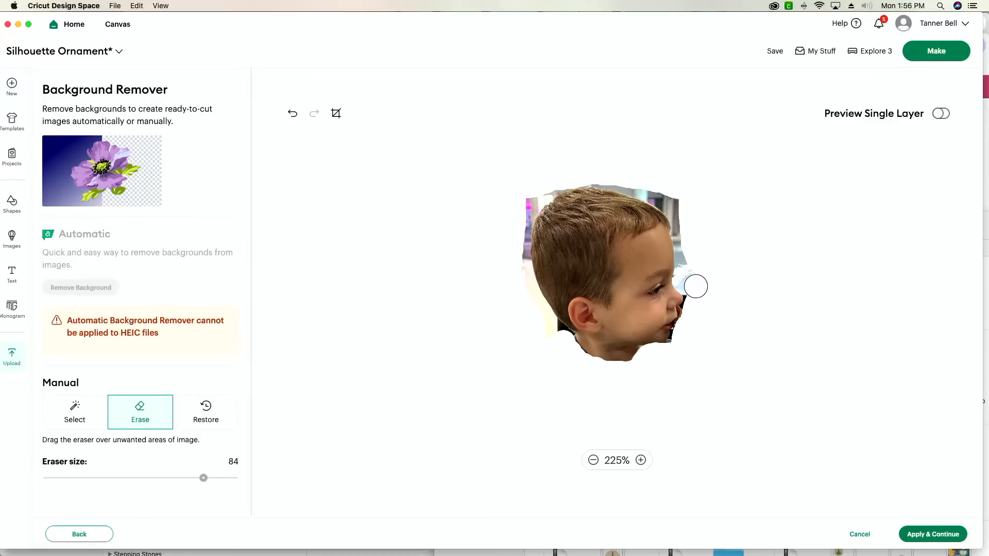
{"action": "mouse_move", "coordinate": [690, 283]}
{"action": "left_mouse_down"}
{"action": "mouse_move", "coordinate": [678, 203]}
{"action": "mouse_move", "coordinate": [596, 174]}
{"action": "mouse_move", "coordinate": [567, 174]}
{"action": "mouse_move", "coordinate": [535, 199]}
{"action": "mouse_move", "coordinate": [518, 227]}
{"action": "mouse_move", "coordinate": [518, 267]}
{"action": "left_mouse_up"}
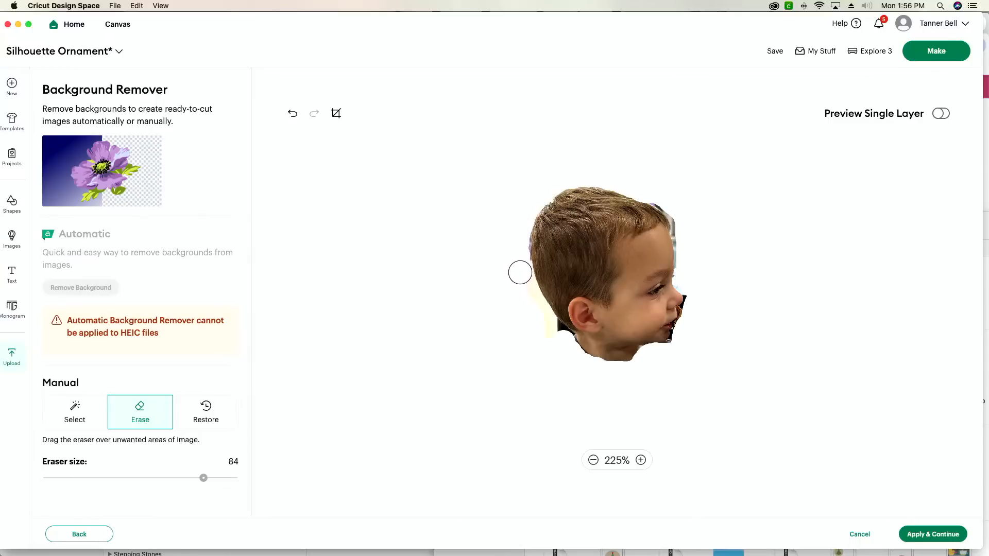
{"action": "left_click_drag", "start_coordinate": [520, 272], "coordinate": [515, 274]}
{"action": "mouse_move", "coordinate": [545, 323]}
{"action": "left_mouse_down"}
{"action": "mouse_move", "coordinate": [586, 368]}
{"action": "mouse_move", "coordinate": [638, 372]}
{"action": "left_mouse_up"}
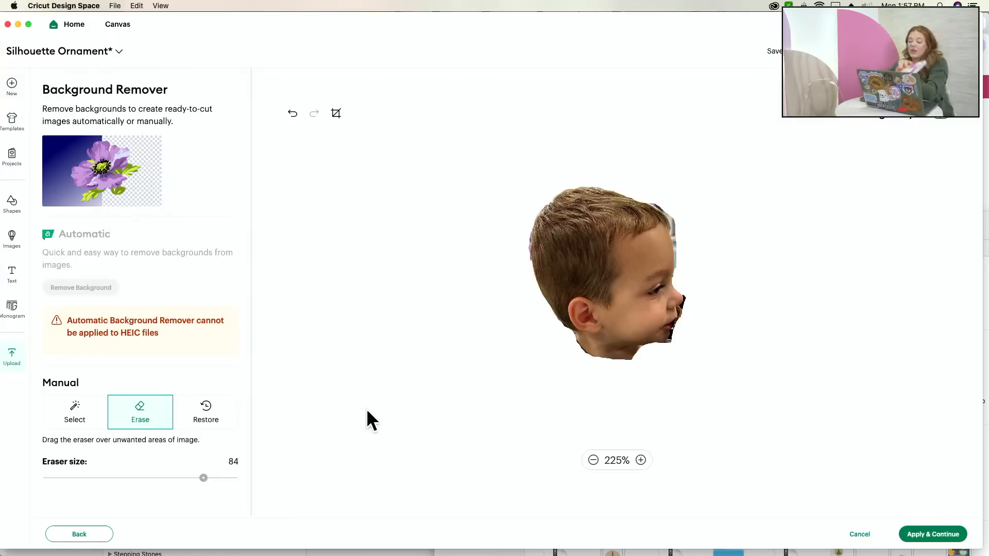
Set the eraser size to 58 and erase the dark background and cookie in front of the nose, mouth and chin at 500% magnification.
{"action": "left_click_drag", "start_coordinate": [203, 479], "coordinate": [155, 478]}
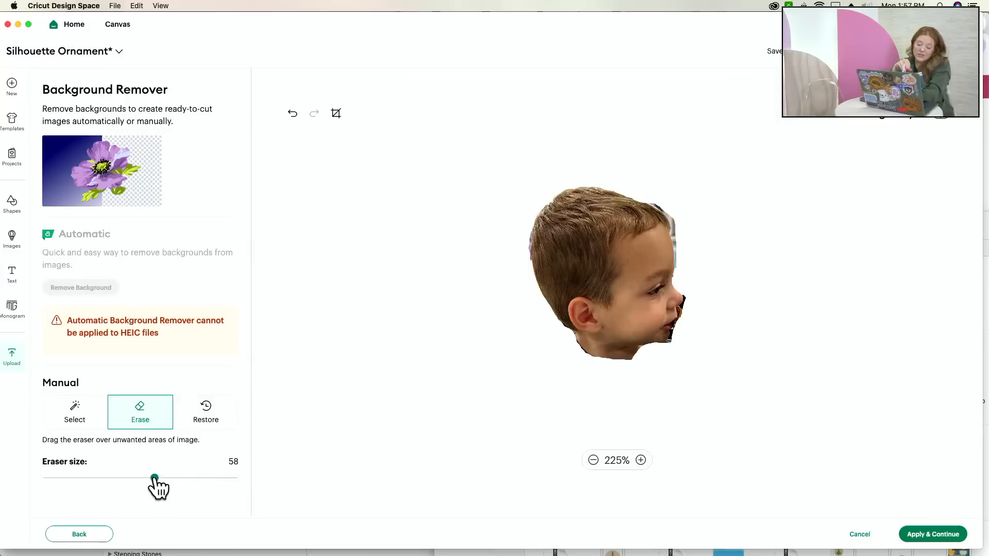
{"action": "left_click", "coordinate": [641, 460]}
{"action": "left_click", "coordinate": [641, 460]}
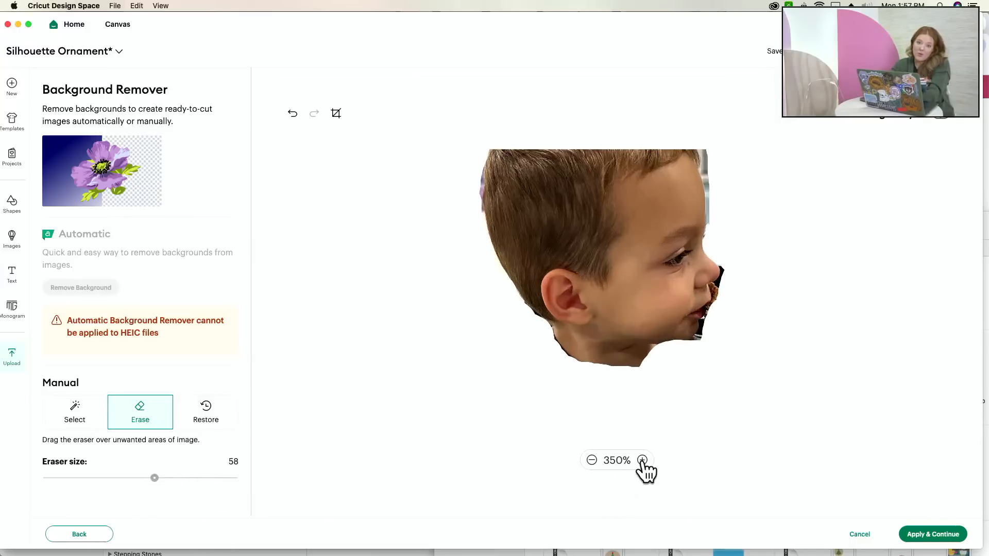
{"action": "left_click", "coordinate": [640, 460]}
{"action": "left_click", "coordinate": [642, 460]}
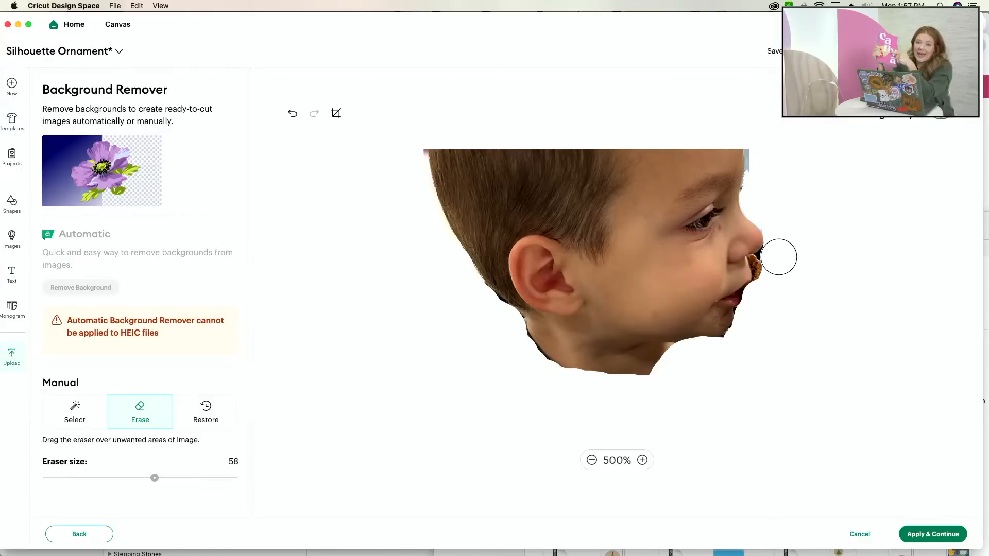
{"action": "left_click_drag", "start_coordinate": [777, 258], "coordinate": [770, 269]}
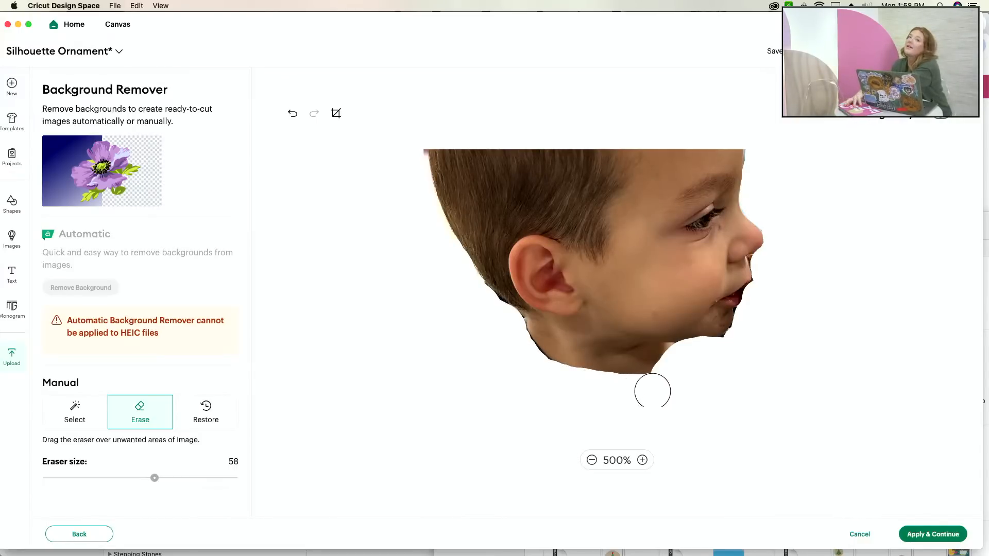
Erase the leftover background along the front hairline and forehead.
{"action": "scroll", "coordinate": [643, 396], "scroll_direction": "up", "scroll_amount": 1}
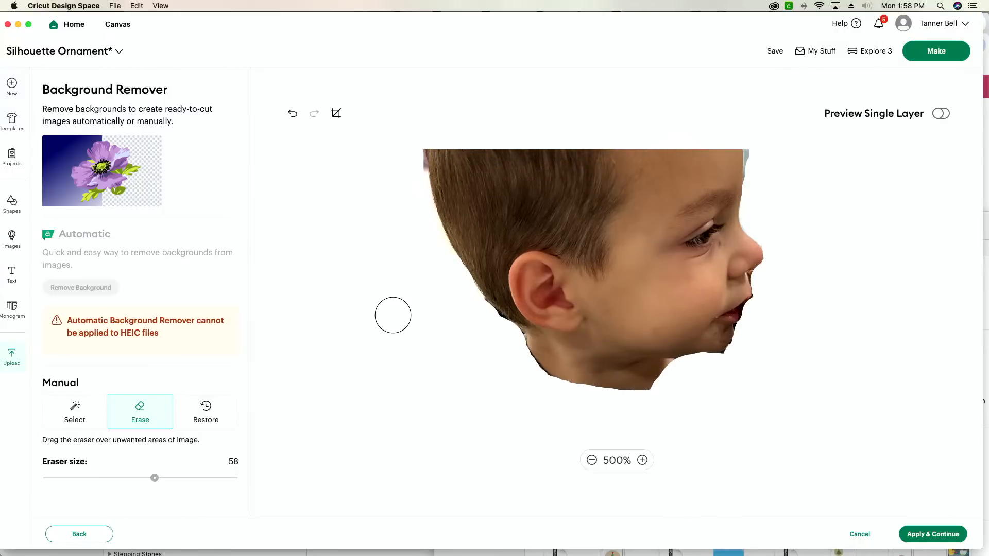
{"action": "scroll", "coordinate": [393, 315], "scroll_direction": "up", "scroll_amount": 2}
{"action": "scroll", "coordinate": [393, 315], "scroll_direction": "up", "scroll_amount": 10}
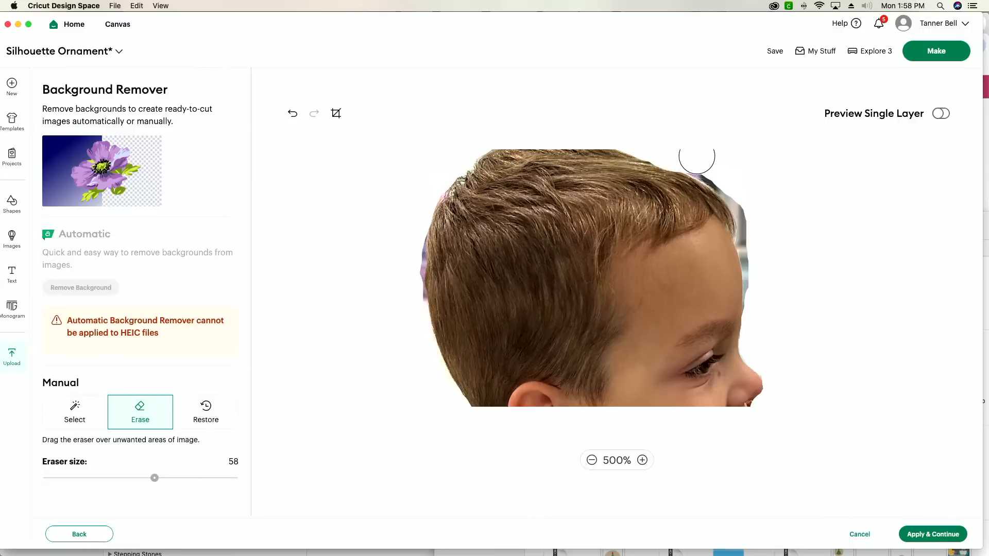
{"action": "left_click_drag", "start_coordinate": [697, 157], "coordinate": [730, 180]}
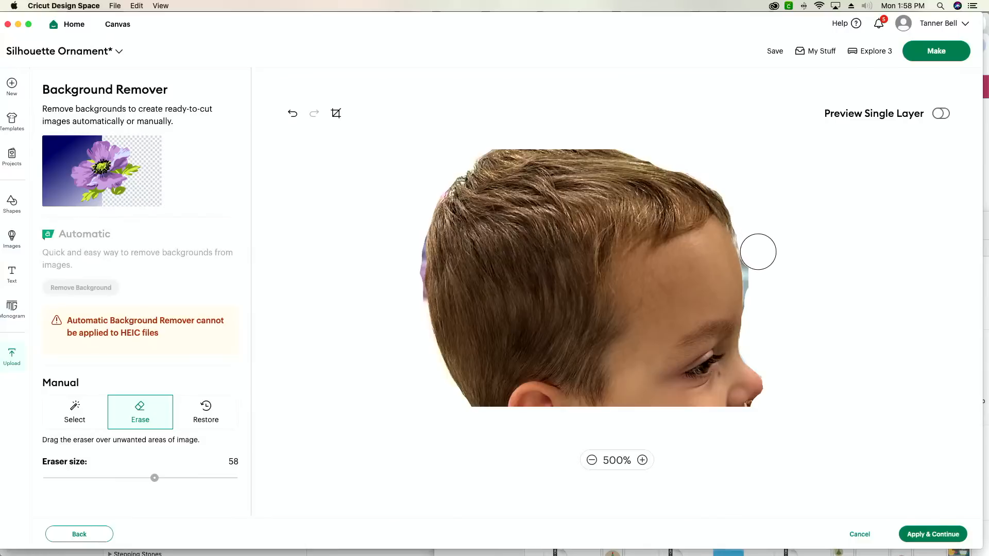
{"action": "mouse_move", "coordinate": [759, 264]}
{"action": "left_mouse_down"}
{"action": "mouse_move", "coordinate": [757, 336]}
{"action": "mouse_move", "coordinate": [767, 342]}
{"action": "left_mouse_up"}
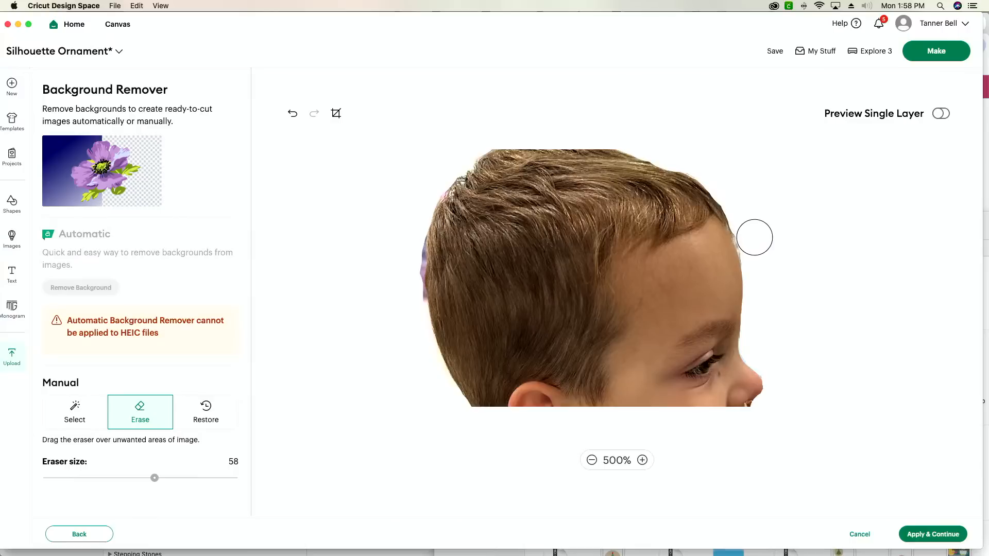
Reduce the eraser size to 29 and finally 5, and clean up the remnants between the nose and lips.
{"action": "scroll", "coordinate": [754, 212], "scroll_direction": "down", "scroll_amount": 1}
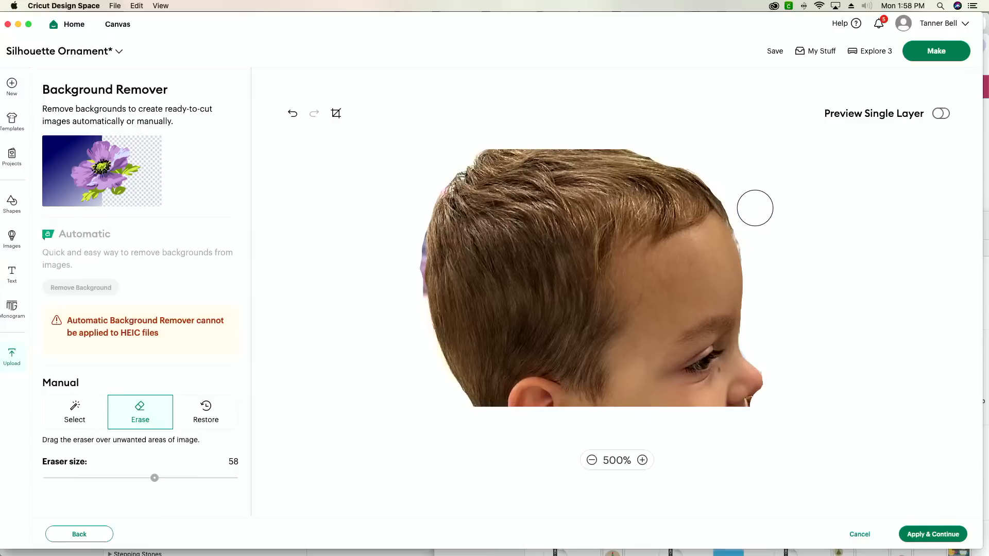
{"action": "scroll", "coordinate": [320, 261], "scroll_direction": "down", "scroll_amount": 2}
{"action": "scroll", "coordinate": [319, 260], "scroll_direction": "down", "scroll_amount": 2}
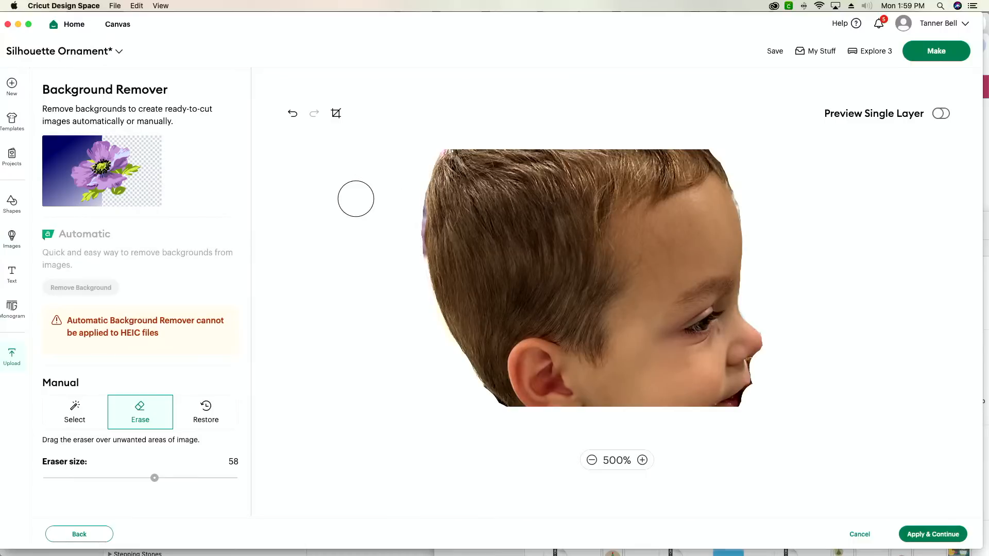
{"action": "scroll", "coordinate": [797, 271], "scroll_direction": "down", "scroll_amount": 3}
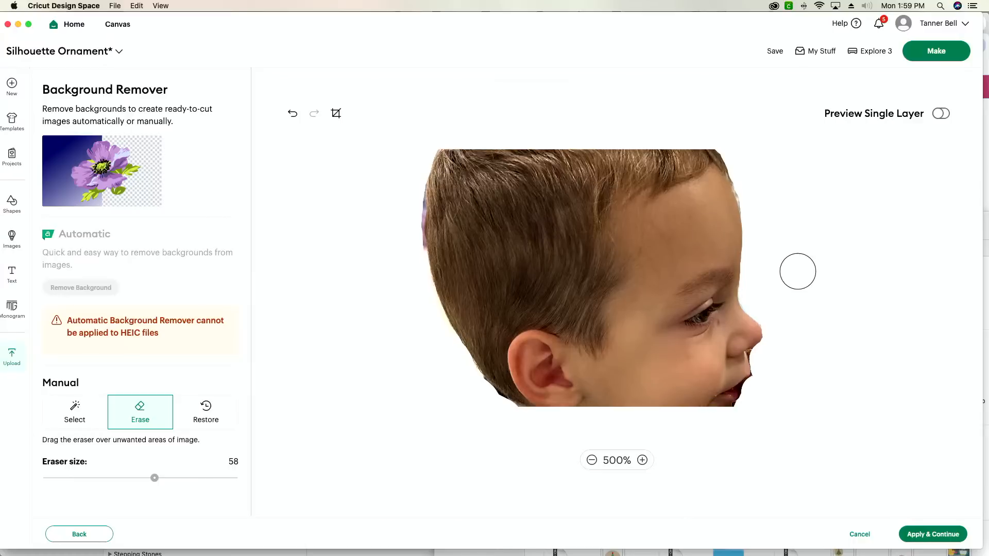
{"action": "scroll", "coordinate": [798, 272], "scroll_direction": "down", "scroll_amount": 1}
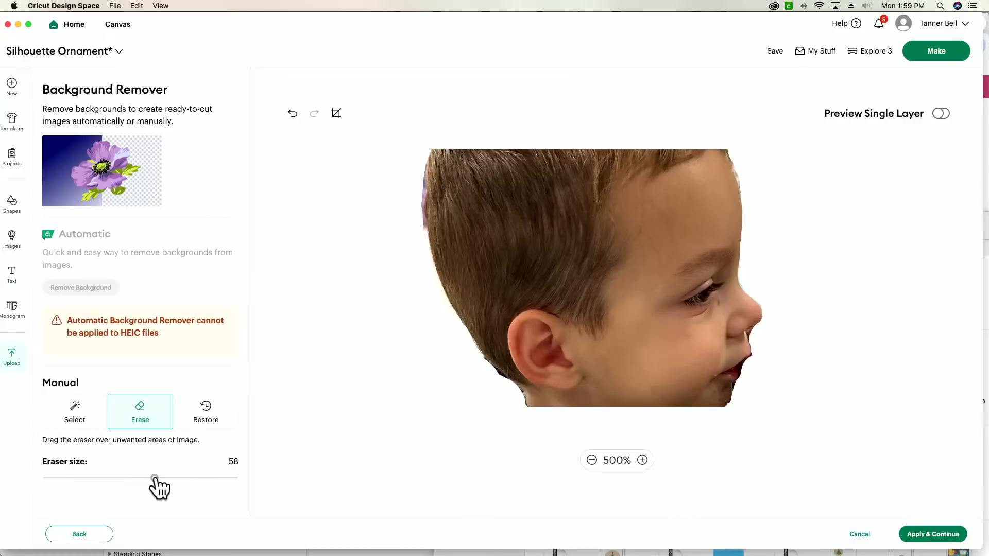
{"action": "left_click_drag", "start_coordinate": [154, 478], "coordinate": [99, 479]}
{"action": "scroll", "coordinate": [753, 386], "scroll_direction": "down", "scroll_amount": 1}
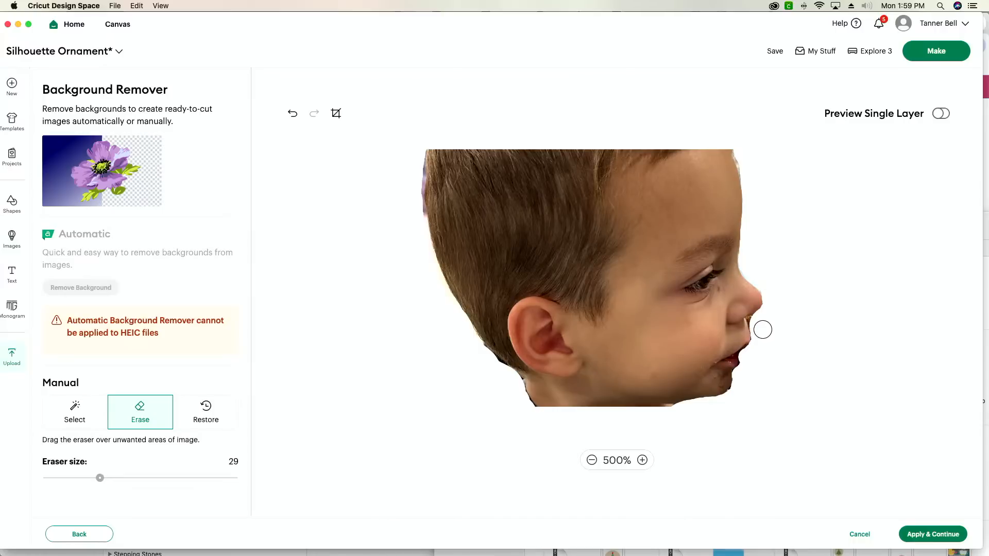
{"action": "left_click_drag", "start_coordinate": [99, 478], "coordinate": [55, 479]}
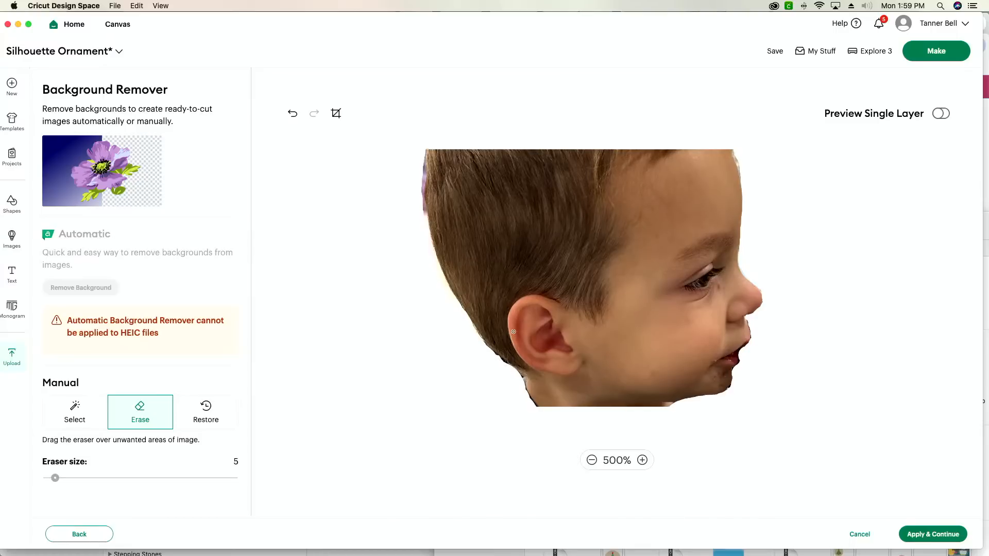
Examine the outline of the whole head cutout at 250% magnification.
{"action": "scroll", "coordinate": [844, 353], "scroll_direction": "down", "scroll_amount": 2}
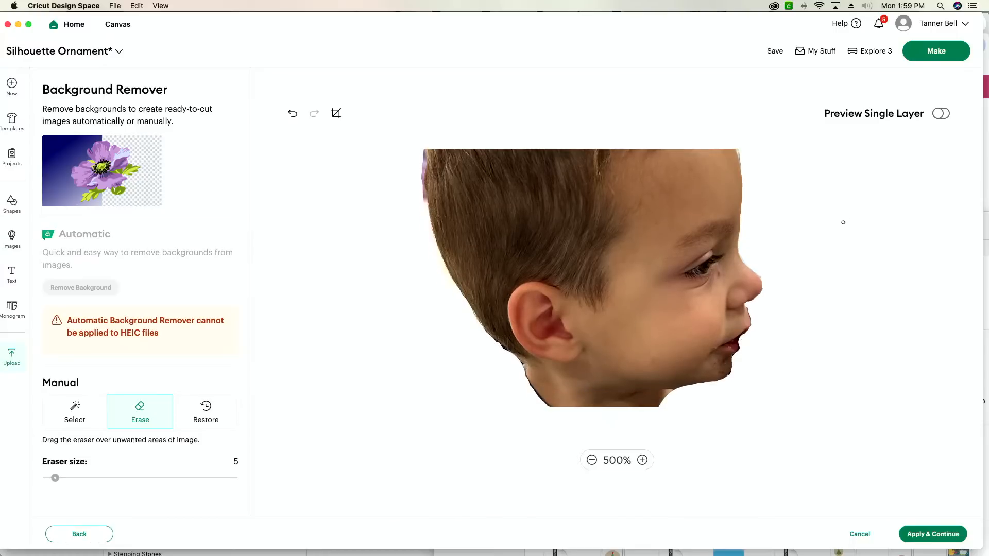
{"action": "left_click", "coordinate": [591, 460]}
{"action": "left_click", "coordinate": [591, 460]}
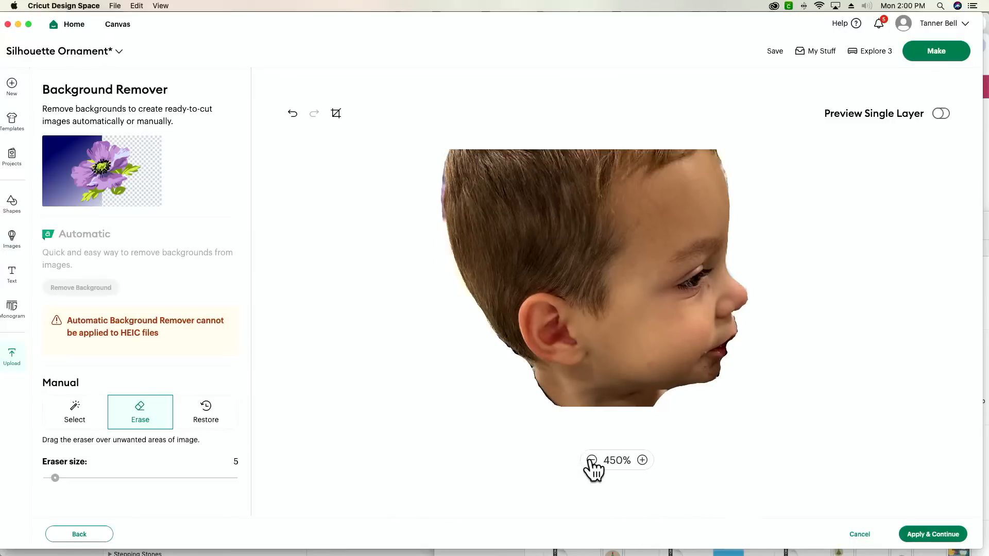
{"action": "left_click", "coordinate": [591, 460]}
{"action": "left_click", "coordinate": [591, 460]}
{"action": "left_click", "coordinate": [592, 460]}
{"action": "left_click", "coordinate": [591, 460]}
{"action": "left_click", "coordinate": [591, 461]}
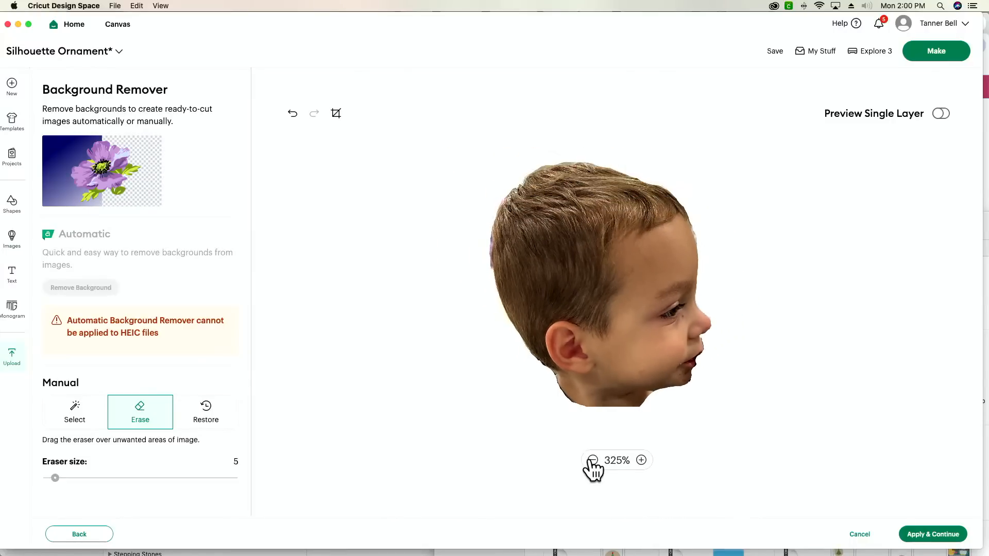
{"action": "left_click", "coordinate": [592, 460]}
{"action": "left_click", "coordinate": [591, 460]}
{"action": "left_click", "coordinate": [591, 460]}
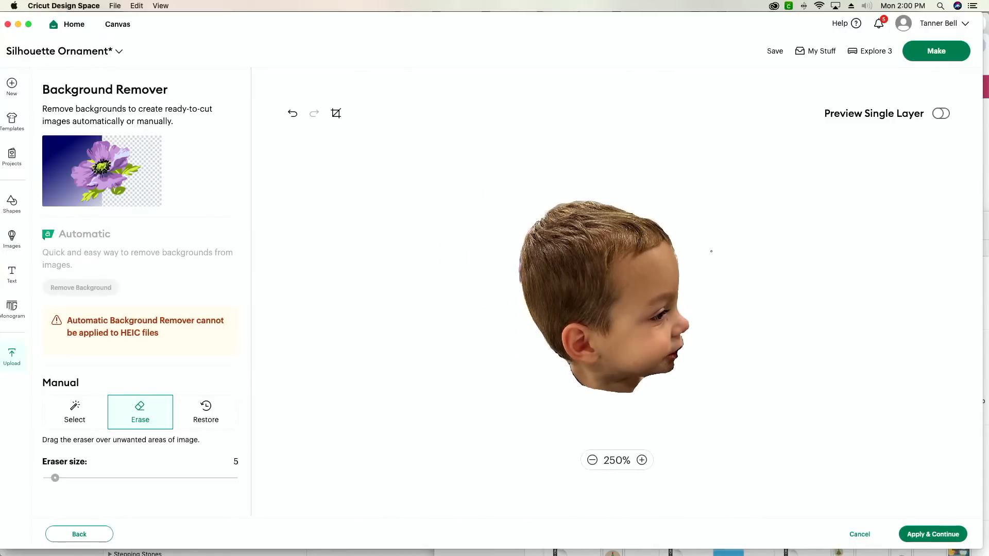
{"action": "scroll", "coordinate": [711, 251], "scroll_direction": "down", "scroll_amount": 5}
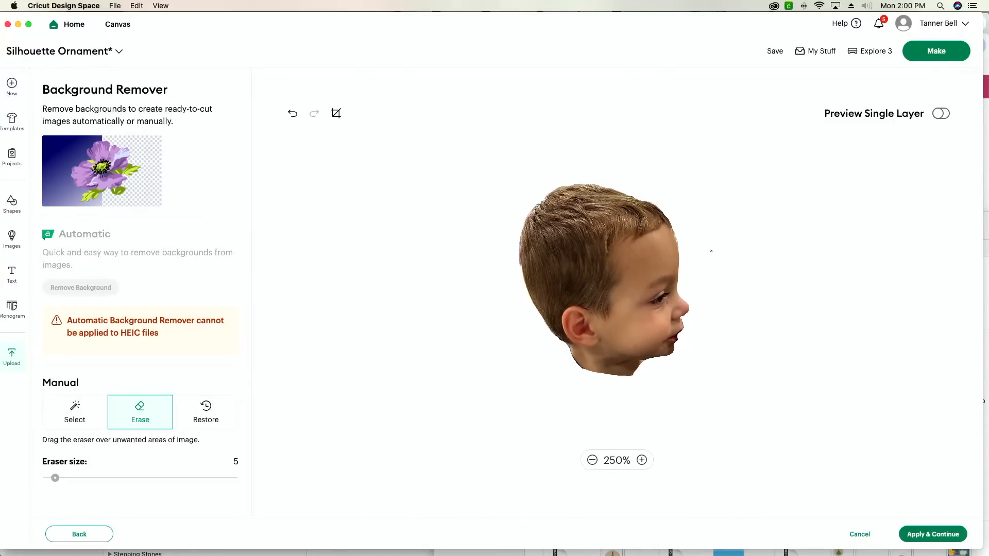
Erase the small background remnant where the chin meets the neck, working at 500% magnification.
{"action": "left_click", "coordinate": [641, 460]}
{"action": "left_click", "coordinate": [641, 460]}
{"action": "left_click", "coordinate": [641, 460]}
{"action": "left_click", "coordinate": [642, 460]}
{"action": "left_click", "coordinate": [641, 460]}
{"action": "left_click", "coordinate": [641, 460]}
{"action": "left_click", "coordinate": [641, 460]}
{"action": "left_click", "coordinate": [642, 460]}
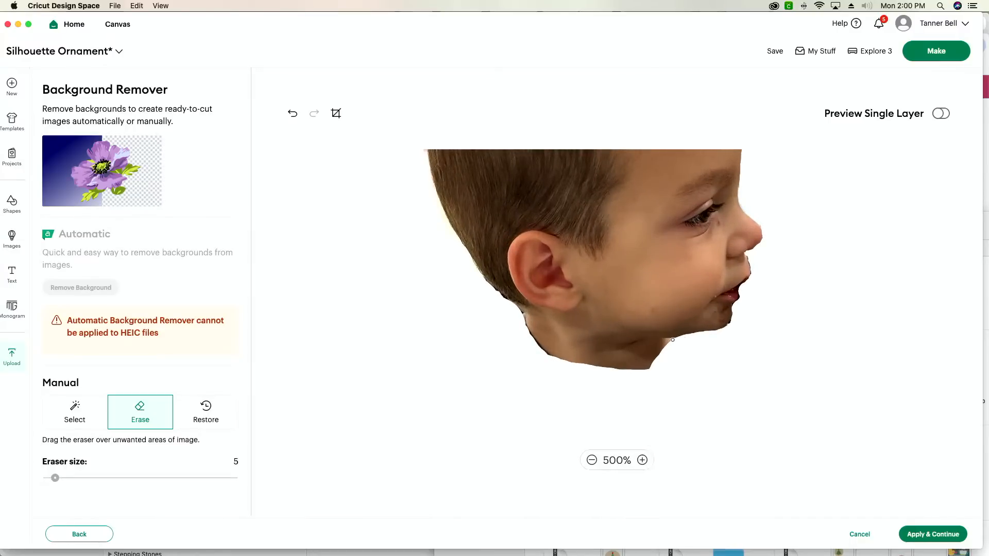
{"action": "left_click_drag", "start_coordinate": [673, 339], "coordinate": [662, 340]}
Turn on the single-layer preview and examine the head silhouette at magnifications from 225% down to 75% and at 150%.
{"action": "left_click", "coordinate": [591, 460]}
{"action": "left_click", "coordinate": [591, 460]}
{"action": "left_click", "coordinate": [591, 460]}
{"action": "left_click", "coordinate": [593, 460]}
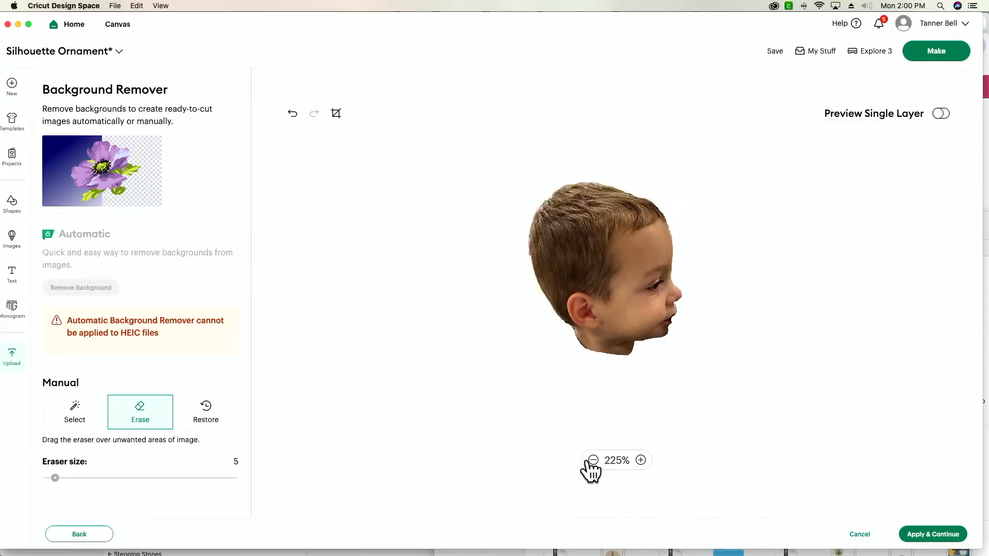
{"action": "left_click", "coordinate": [941, 113]}
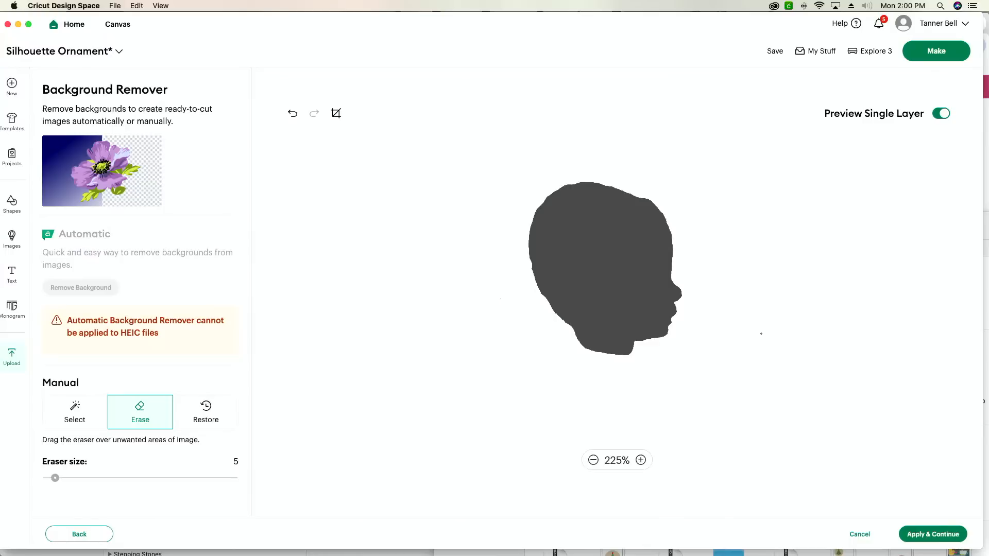
{"action": "left_click", "coordinate": [593, 460]}
{"action": "left_click", "coordinate": [593, 460]}
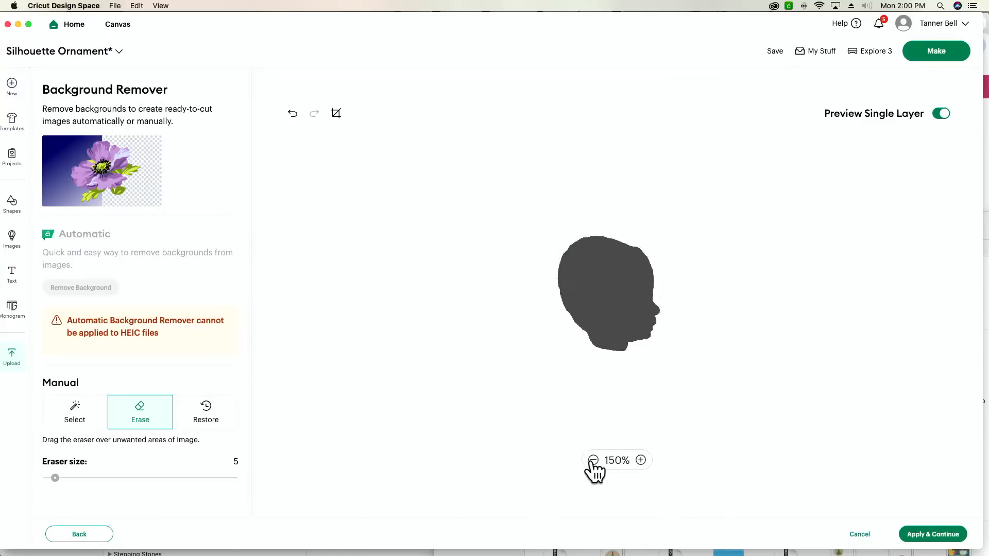
{"action": "left_click", "coordinate": [593, 460]}
{"action": "left_click", "coordinate": [593, 460]}
{"action": "scroll", "coordinate": [611, 400], "scroll_direction": "down", "scroll_amount": 5}
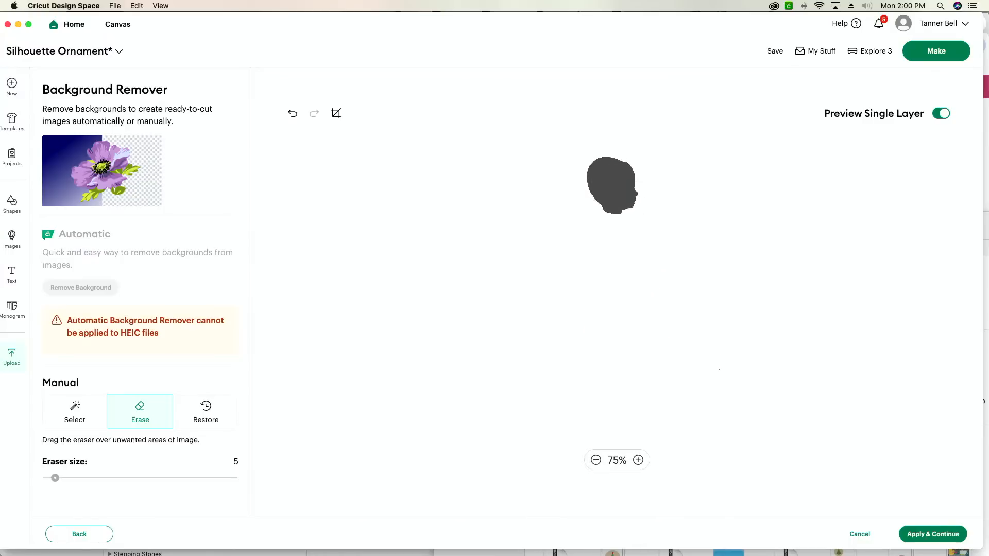
{"action": "scroll", "coordinate": [612, 232], "scroll_direction": "up", "scroll_amount": 3}
{"action": "scroll", "coordinate": [612, 270], "scroll_direction": "up", "scroll_amount": 1}
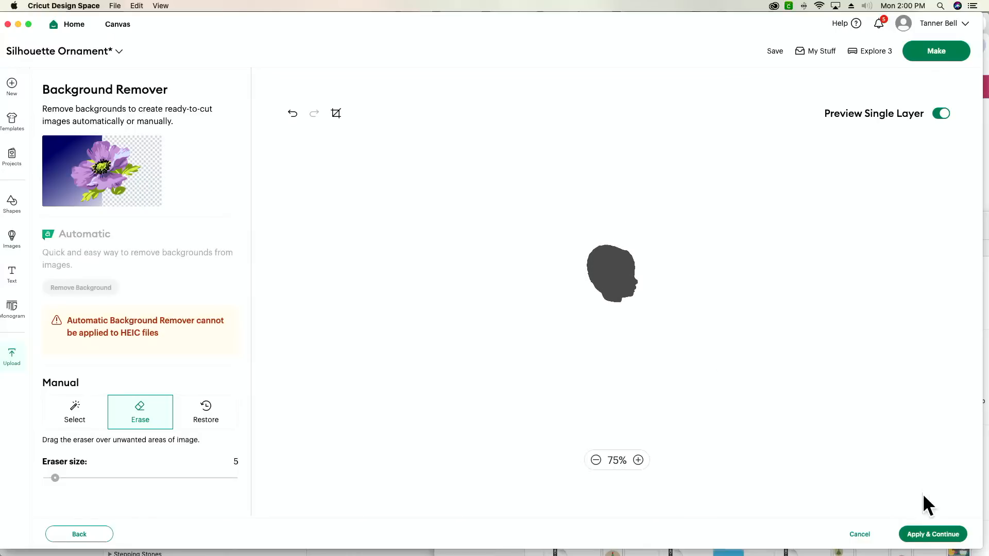
{"action": "left_click", "coordinate": [638, 460]}
{"action": "left_click", "coordinate": [638, 460]}
{"action": "left_click", "coordinate": [638, 460]}
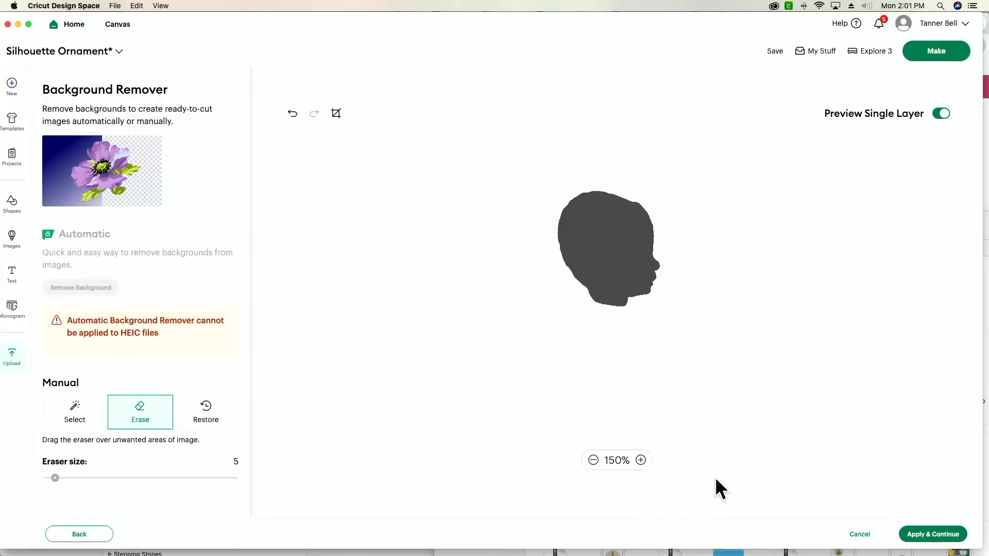
Apply the cutout, convert it to a Single Layer image and upload it onto the canvas under the name IMG_2907.
{"action": "left_click", "coordinate": [936, 536]}
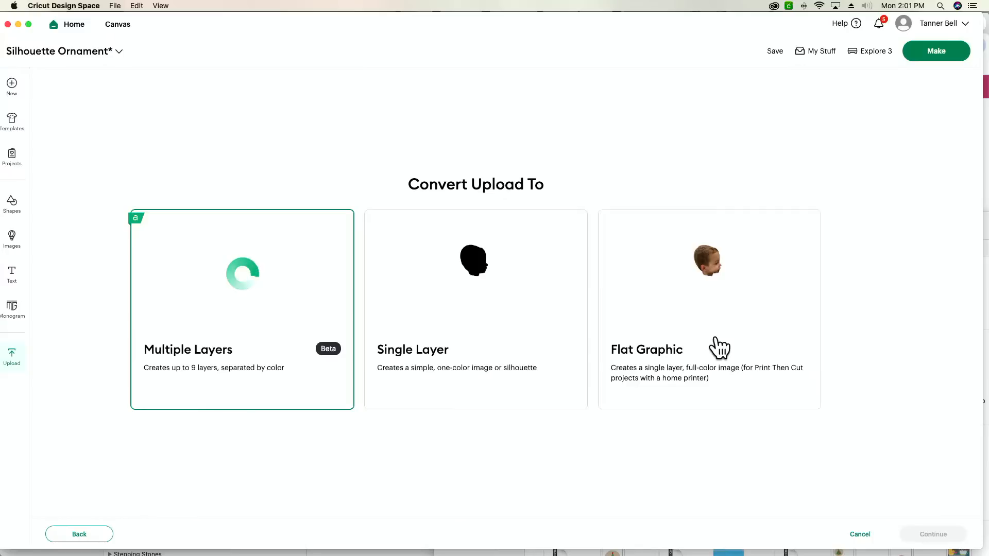
{"action": "left_click", "coordinate": [420, 307]}
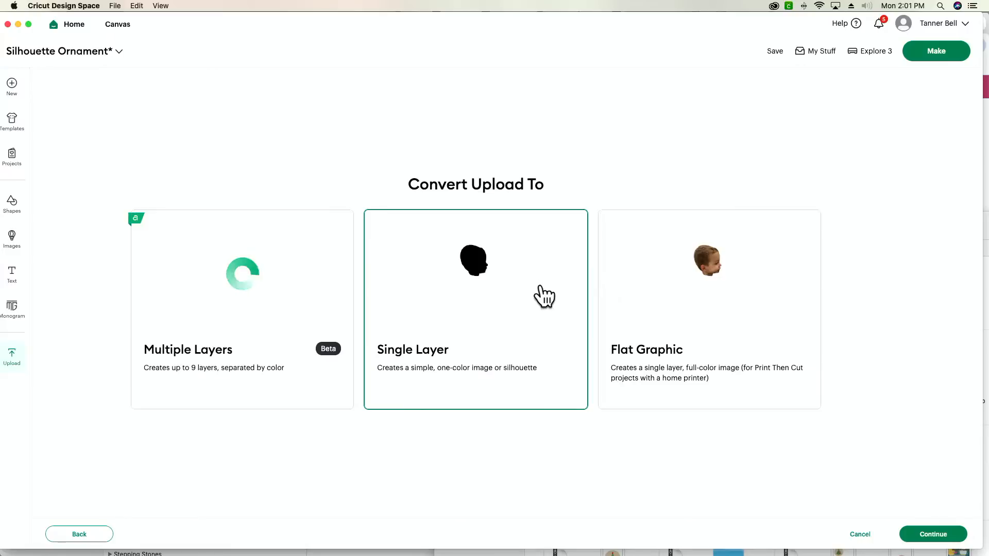
{"action": "left_click", "coordinate": [924, 536]}
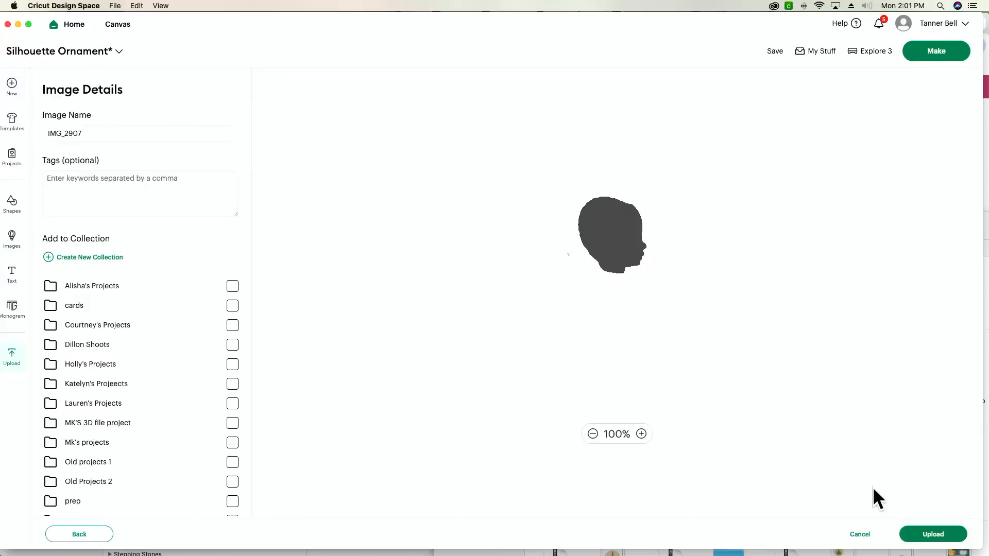
{"action": "left_click", "coordinate": [953, 537]}
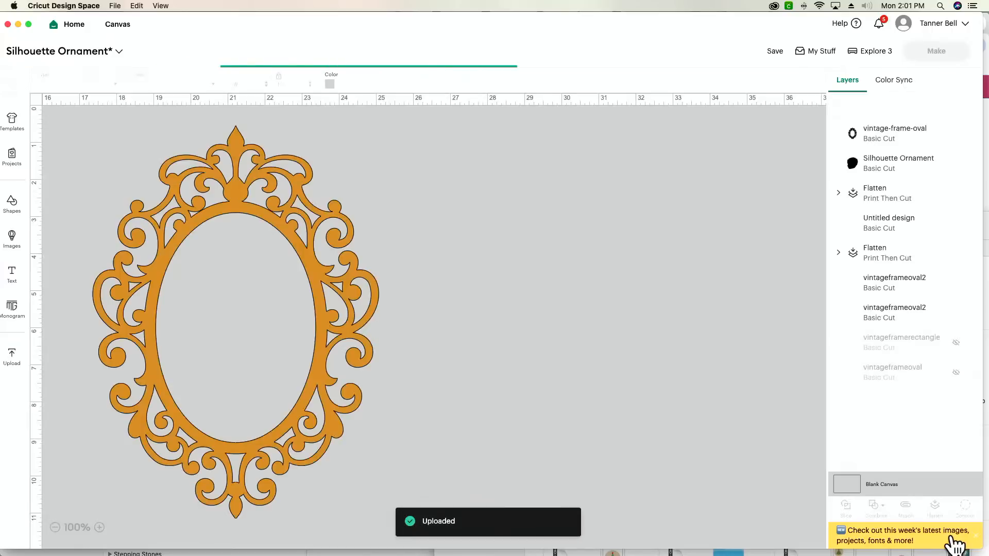
{"action": "left_click_drag", "start_coordinate": [500, 462], "coordinate": [524, 438]}
{"action": "left_click", "coordinate": [55, 528]}
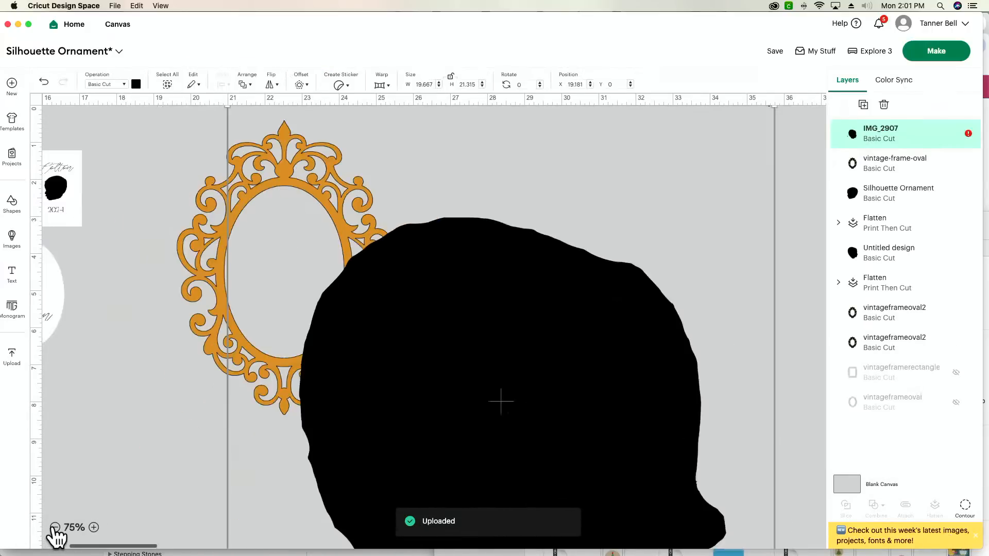
{"action": "left_click", "coordinate": [54, 528]}
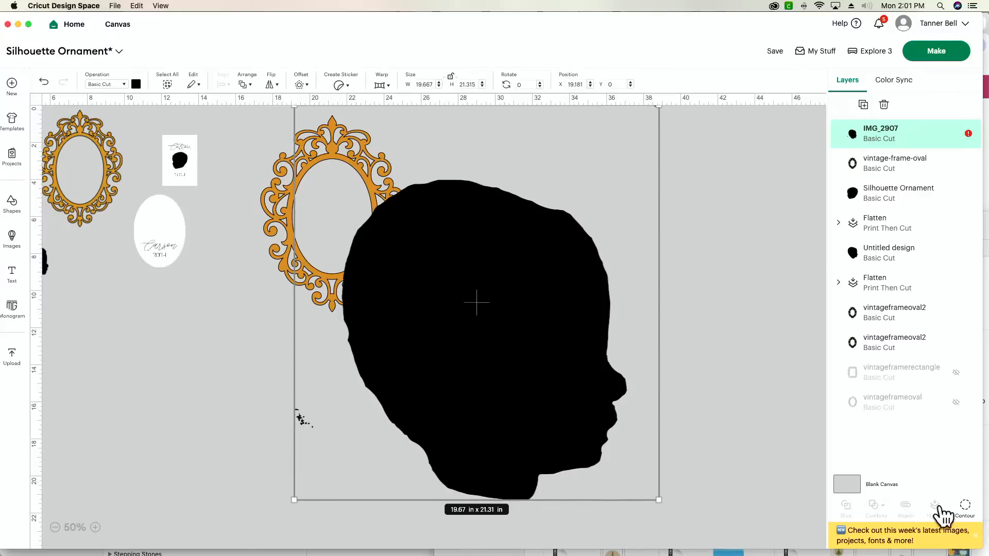
Hide all stray contours of the IMG_2907 head silhouette, leaving only the head outline.
{"action": "left_click", "coordinate": [965, 507]}
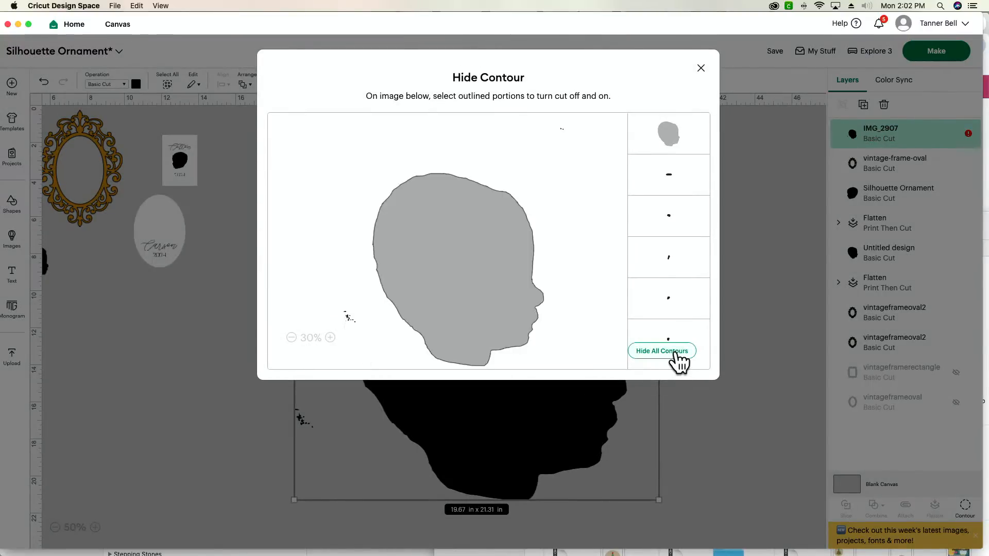
{"action": "left_click", "coordinate": [676, 353]}
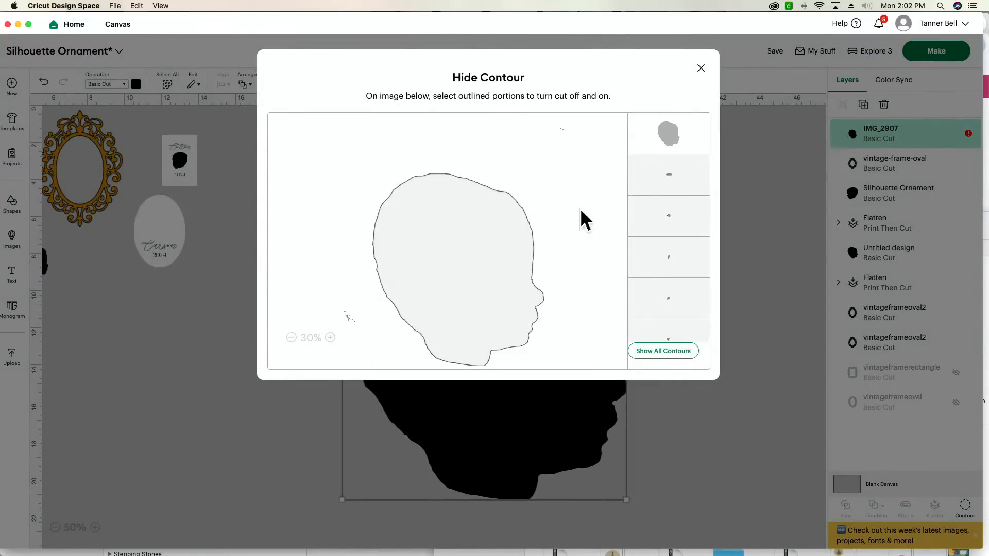
{"action": "left_click", "coordinate": [702, 69]}
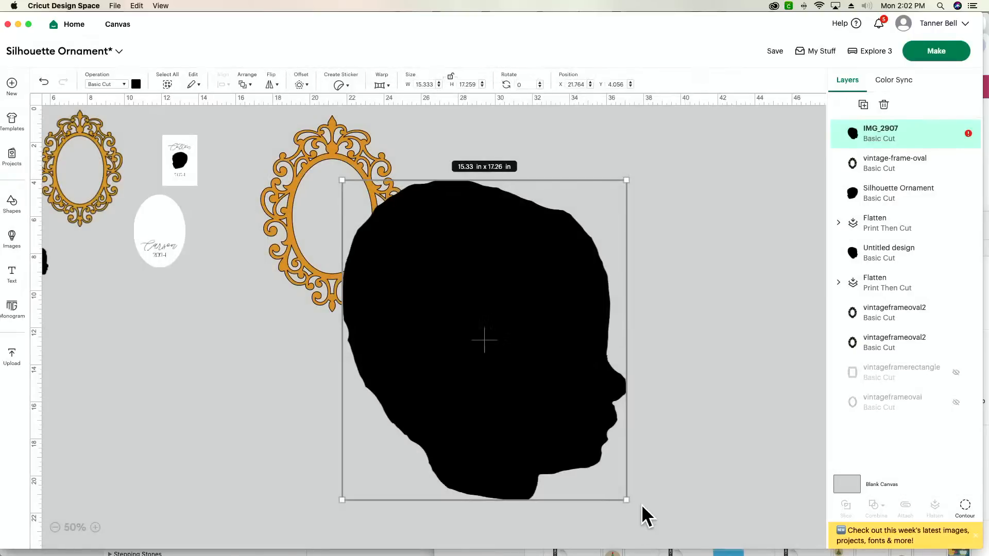
Scale the head silhouette down to about 2.6 × 2.93 in and place it in the upper half of the large frame's opening.
{"action": "left_click_drag", "start_coordinate": [625, 499], "coordinate": [457, 310]}
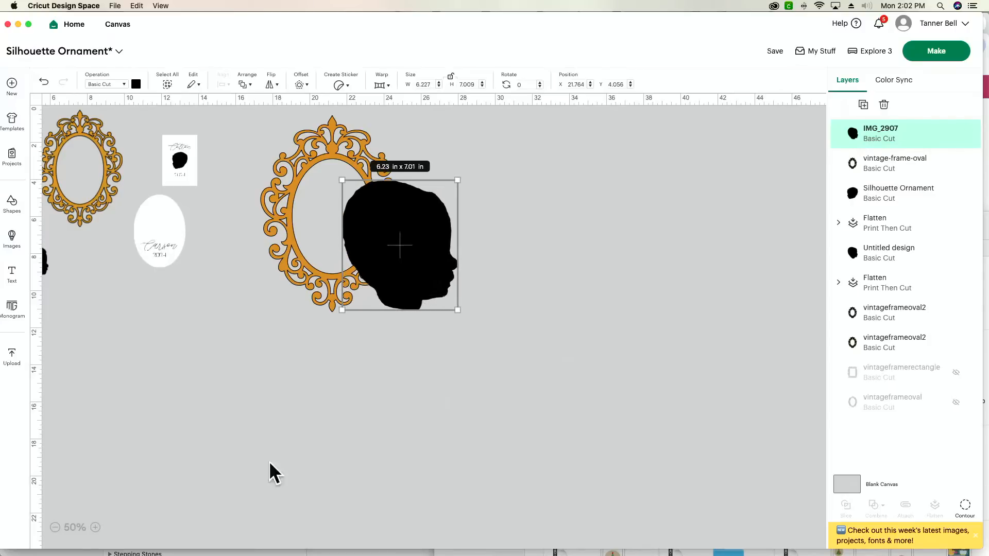
{"action": "left_click", "coordinate": [97, 528]}
{"action": "left_click", "coordinate": [96, 528]}
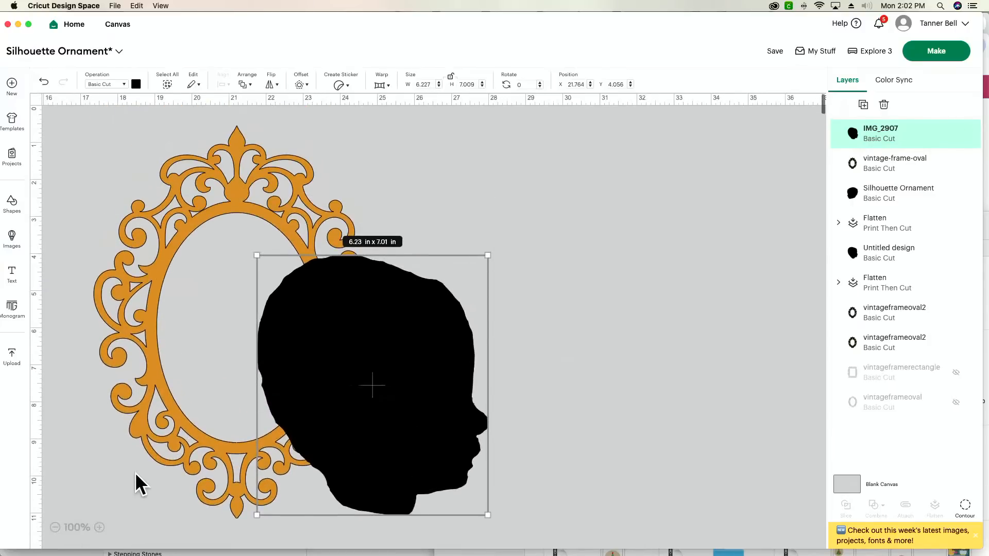
{"action": "left_click_drag", "start_coordinate": [488, 515], "coordinate": [359, 371]}
{"action": "left_click_drag", "start_coordinate": [312, 335], "coordinate": [245, 316]}
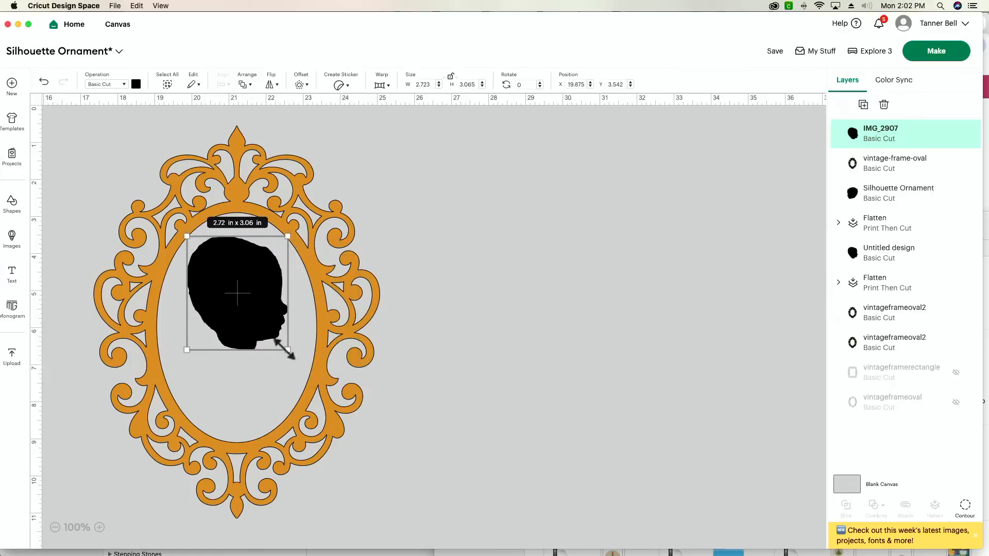
{"action": "left_click_drag", "start_coordinate": [287, 346], "coordinate": [278, 344]}
{"action": "left_click_drag", "start_coordinate": [245, 311], "coordinate": [247, 317]}
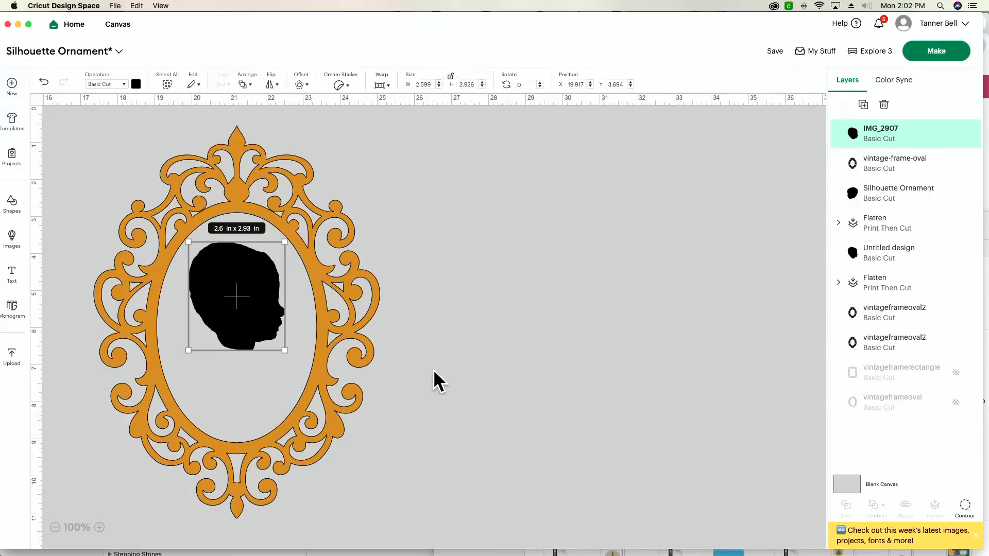
{"action": "left_click", "coordinate": [424, 358]}
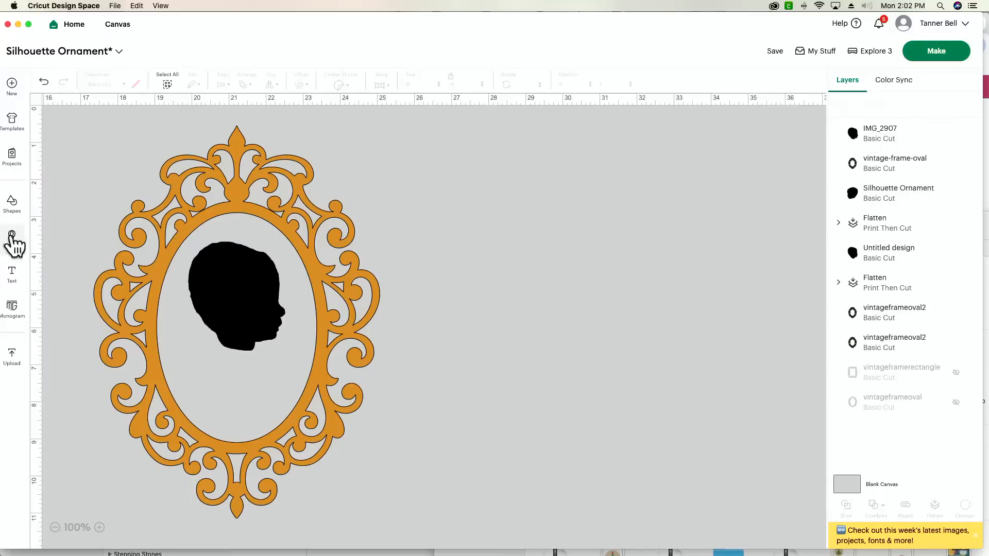
Insert an oval shape beside the large frame and rotate it 90 degrees.
{"action": "left_click", "coordinate": [13, 206]}
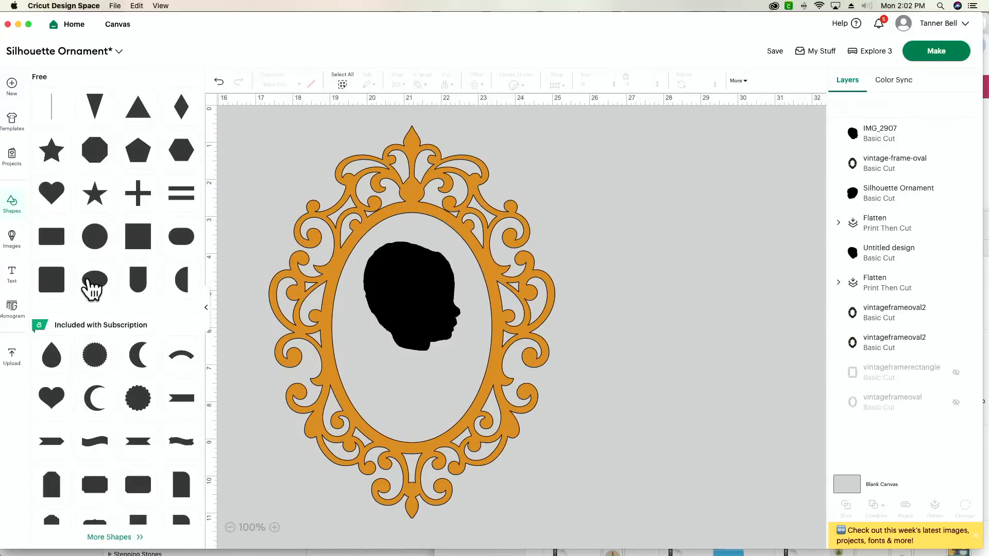
{"action": "left_click", "coordinate": [90, 285]}
{"action": "left_click_drag", "start_coordinate": [264, 163], "coordinate": [629, 277]}
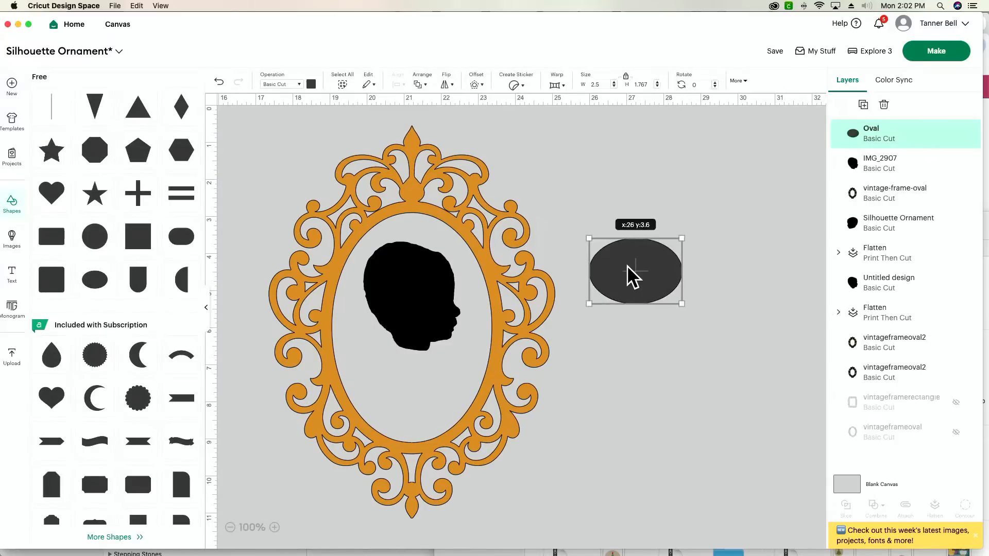
{"action": "left_click", "coordinate": [206, 308]}
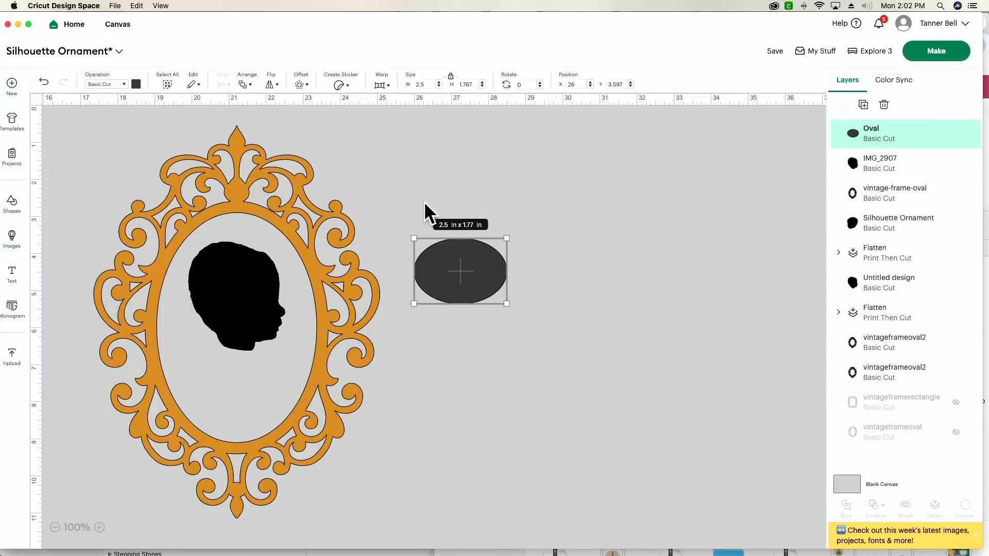
{"action": "left_click", "coordinate": [532, 85]}
{"action": "type", "text": "90"}
{"action": "key", "text": "Return"}
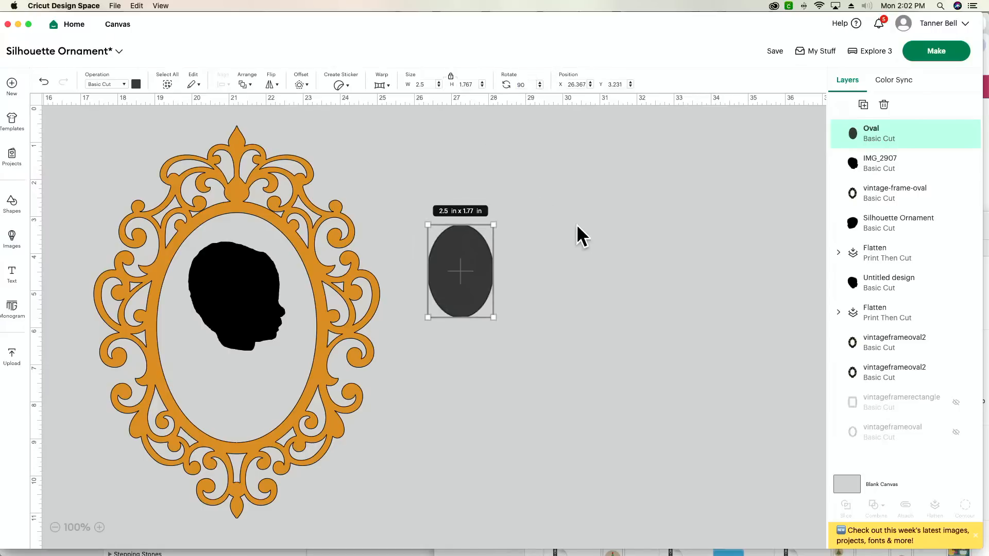
Enlarge the oval to about 6.63 × 4.68 in and centre it over the frame's opening so it overlaps the inner rim.
{"action": "left_click_drag", "start_coordinate": [450, 308], "coordinate": [329, 456]}
{"action": "left_click_drag", "start_coordinate": [274, 375], "coordinate": [262, 362]}
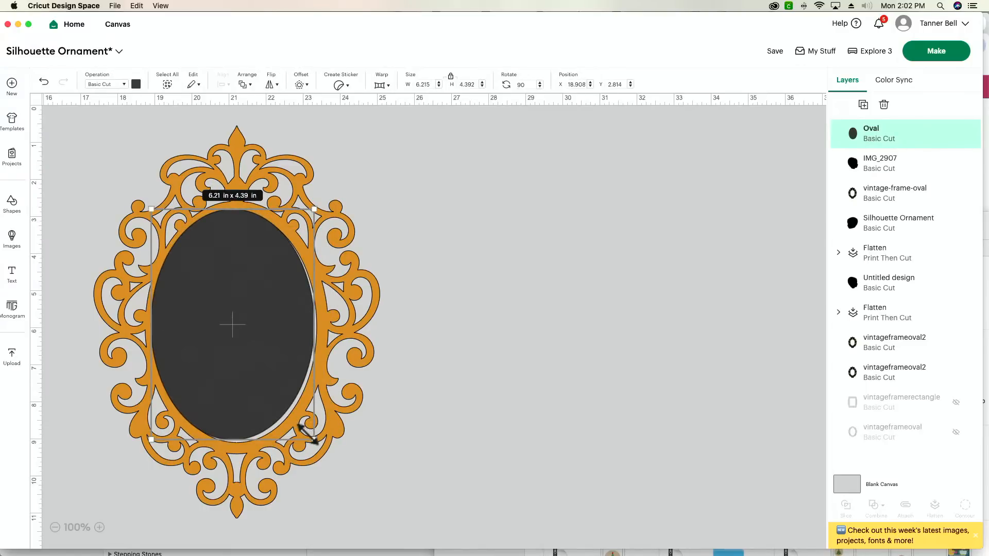
{"action": "left_click_drag", "start_coordinate": [308, 435], "coordinate": [315, 441]}
{"action": "left_click_drag", "start_coordinate": [235, 403], "coordinate": [233, 401]}
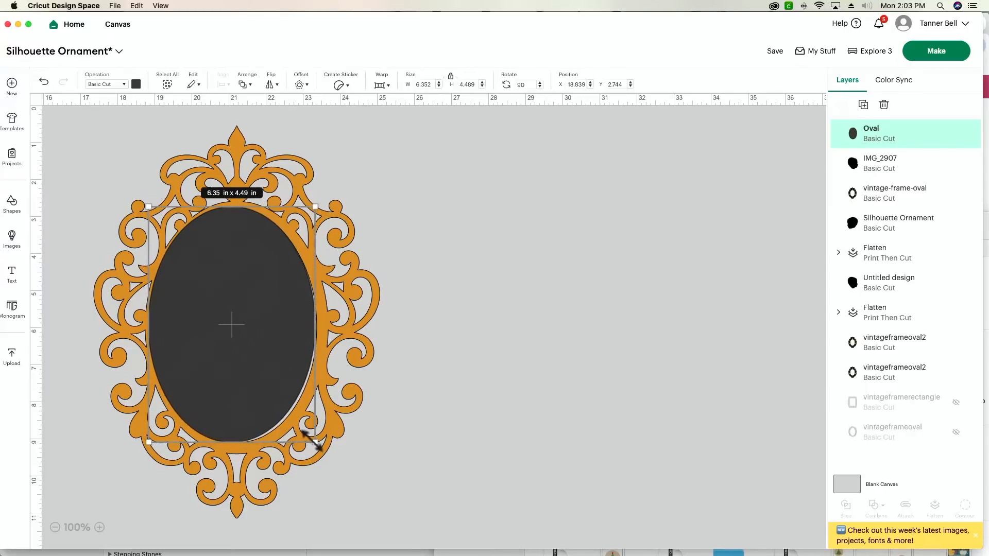
{"action": "left_click_drag", "start_coordinate": [315, 442], "coordinate": [323, 447]}
{"action": "left_click_drag", "start_coordinate": [255, 404], "coordinate": [256, 401]}
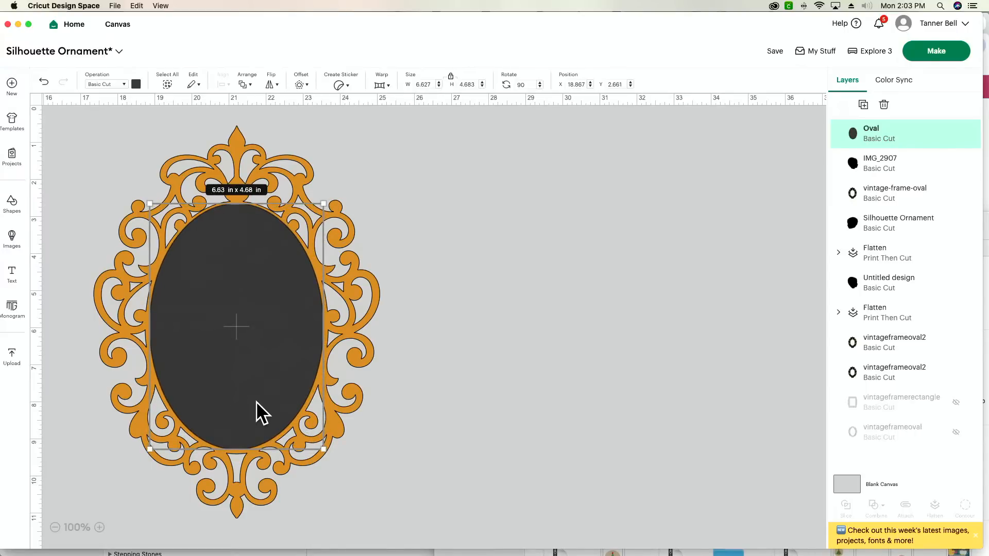
Change the oval's material colour to white.
{"action": "left_click", "coordinate": [136, 84]}
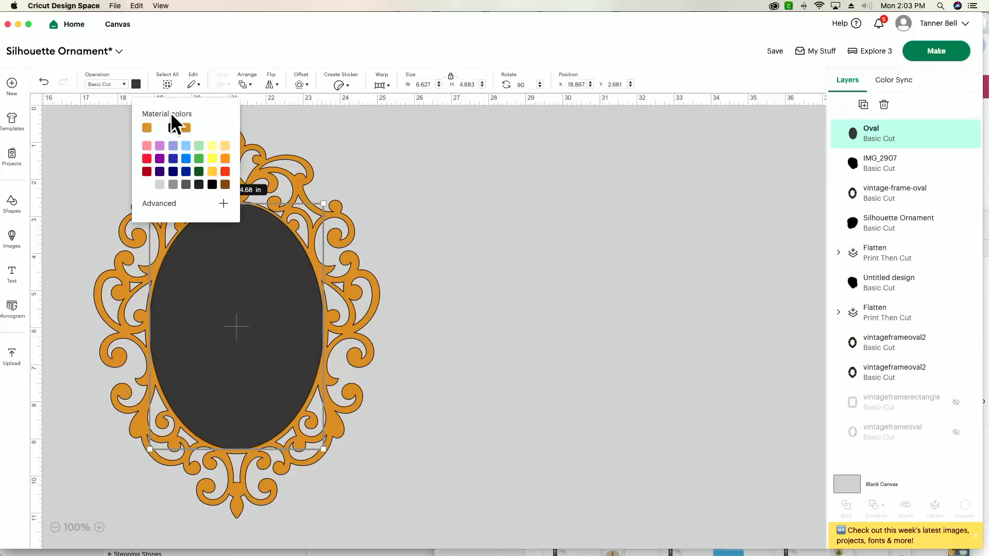
{"action": "left_click", "coordinate": [160, 128]}
{"action": "left_click", "coordinate": [430, 118]}
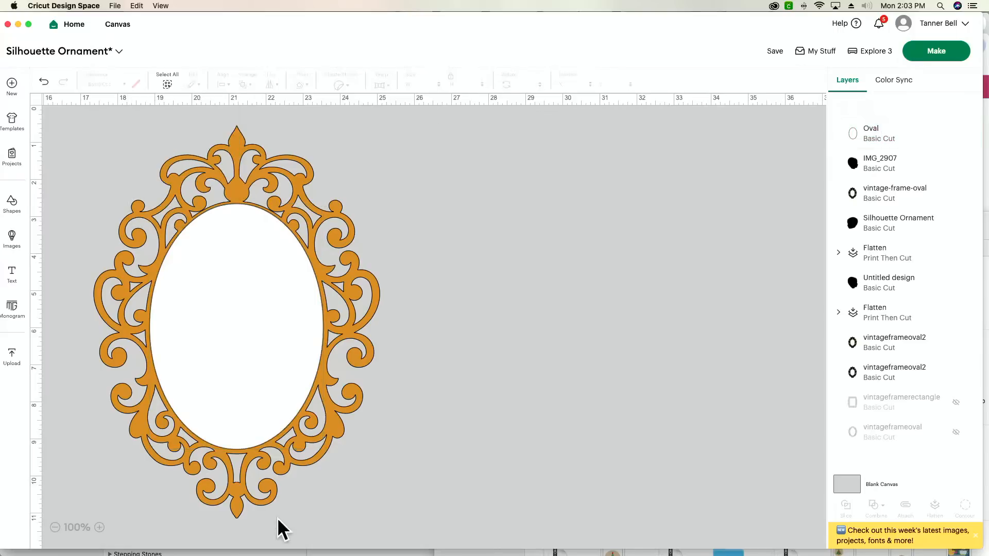
Nudge the white oval into the middle of the frame and send it behind the head silhouette and the frame.
{"action": "left_click_drag", "start_coordinate": [223, 428], "coordinate": [227, 427]}
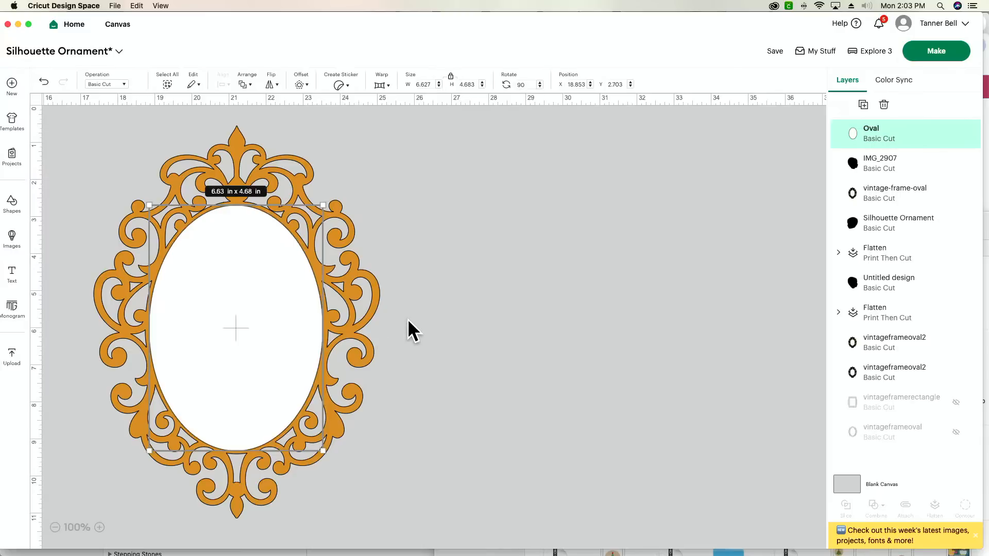
{"action": "key", "text": "super+bracketleft"}
{"action": "key", "text": "super+bracketleft"}
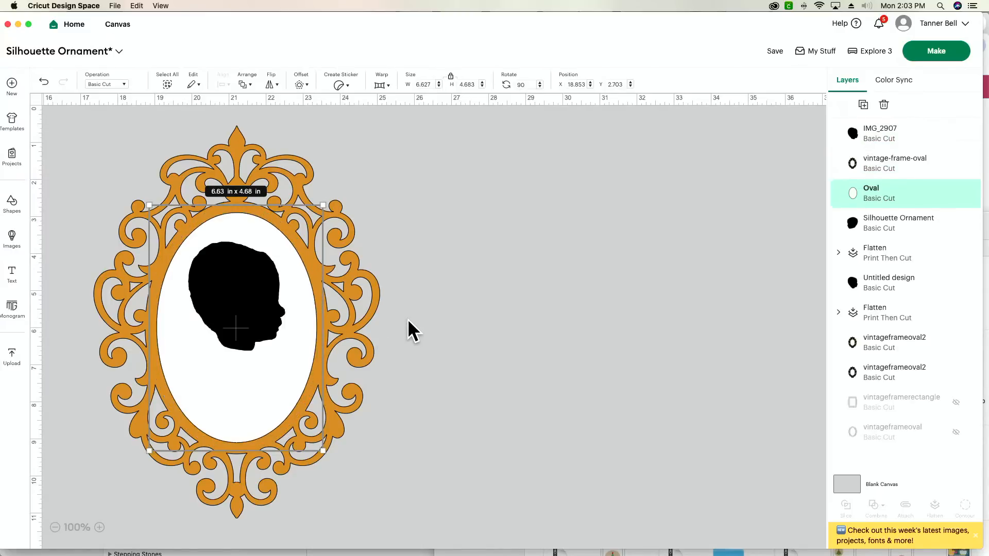
Enlarge the oval to about 6.71 × 4.74 in while it lies in front of the frame, and send it back behind the frame.
{"action": "key", "text": "super+bracketright"}
{"action": "key", "text": "super+bracketleft"}
{"action": "key", "text": "super+bracketright"}
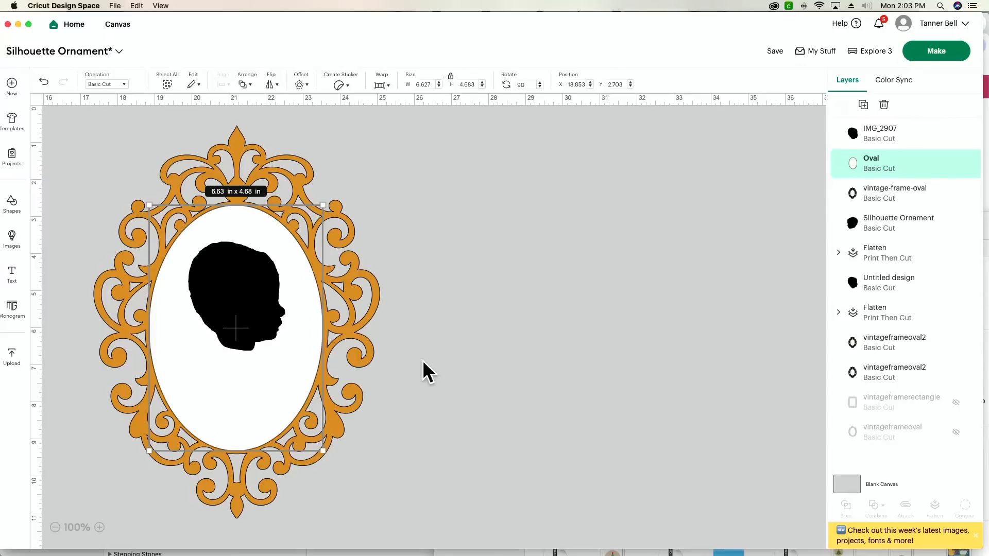
{"action": "scroll", "coordinate": [419, 361], "scroll_direction": "right", "scroll_amount": 1}
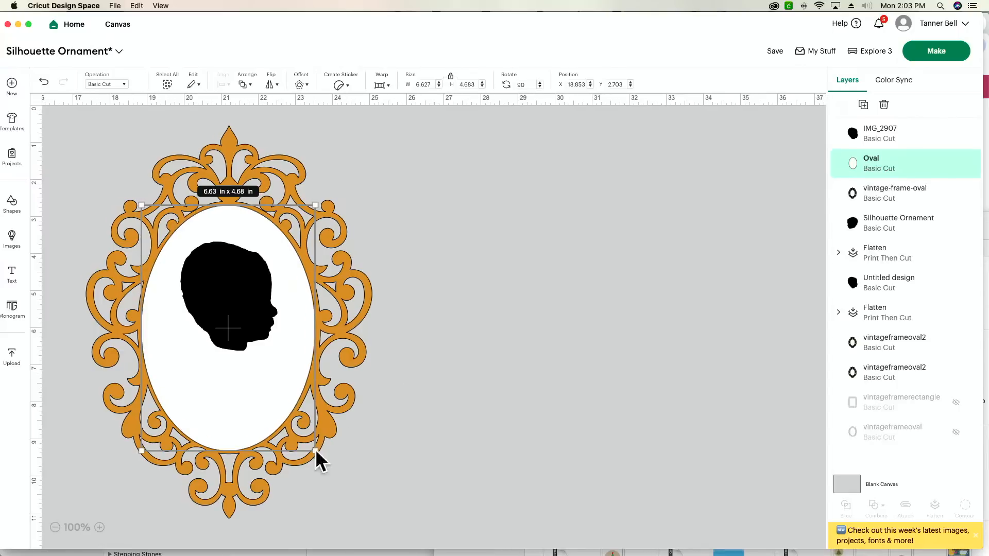
{"action": "left_click_drag", "start_coordinate": [316, 451], "coordinate": [318, 453]}
{"action": "left_click_drag", "start_coordinate": [256, 400], "coordinate": [258, 399]}
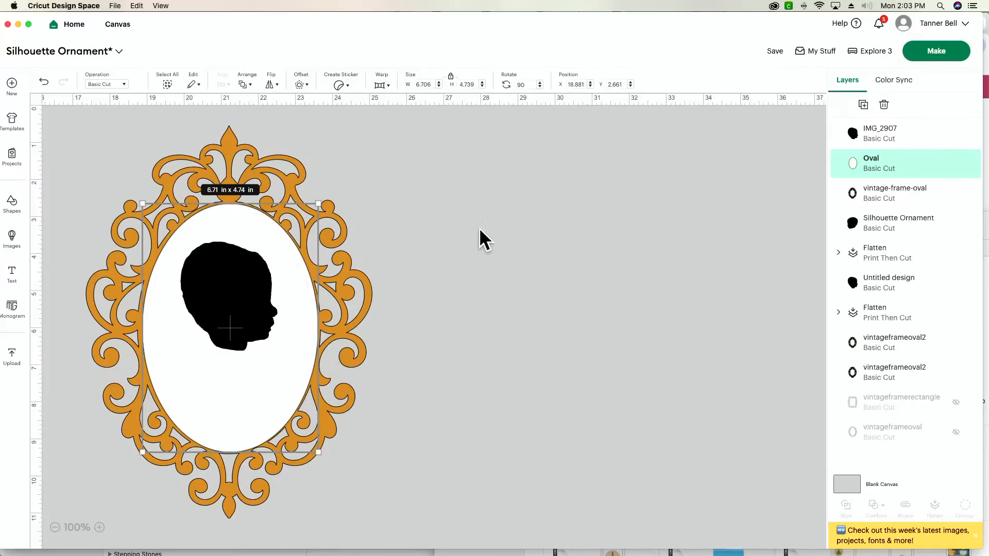
{"action": "key", "text": "super+Down"}
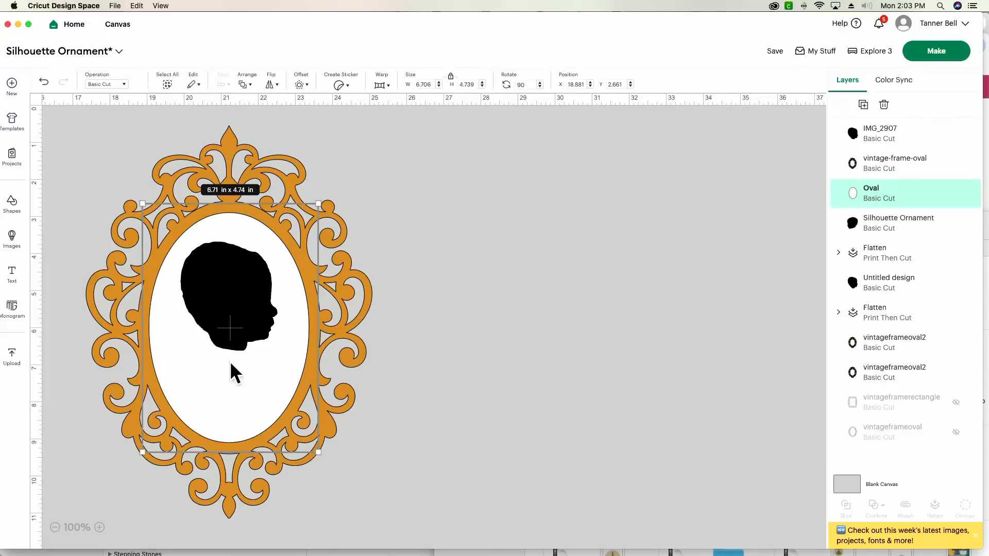
{"action": "left_click", "coordinate": [575, 307]}
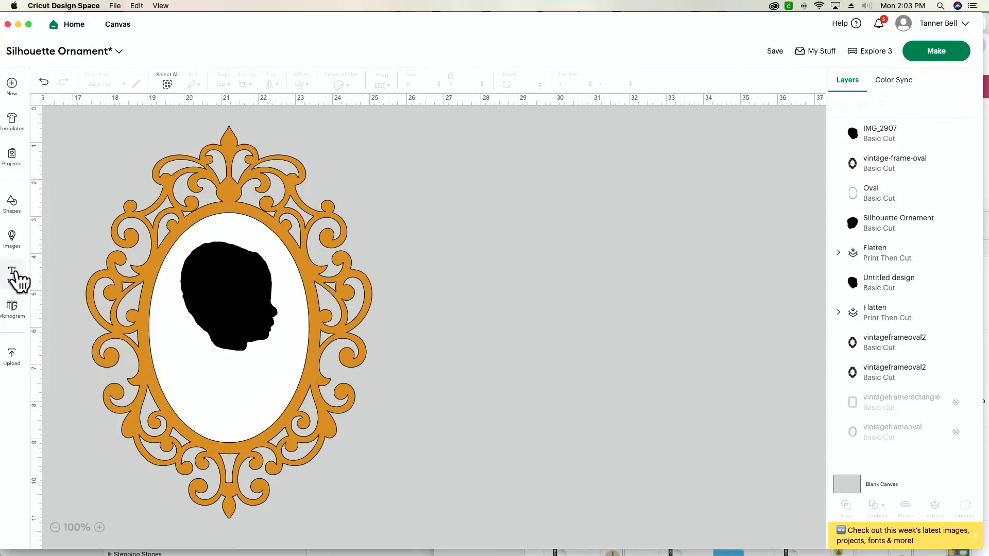
Add a text object and move it to the empty canvas area beside the large frame.
{"action": "left_click", "coordinate": [14, 274]}
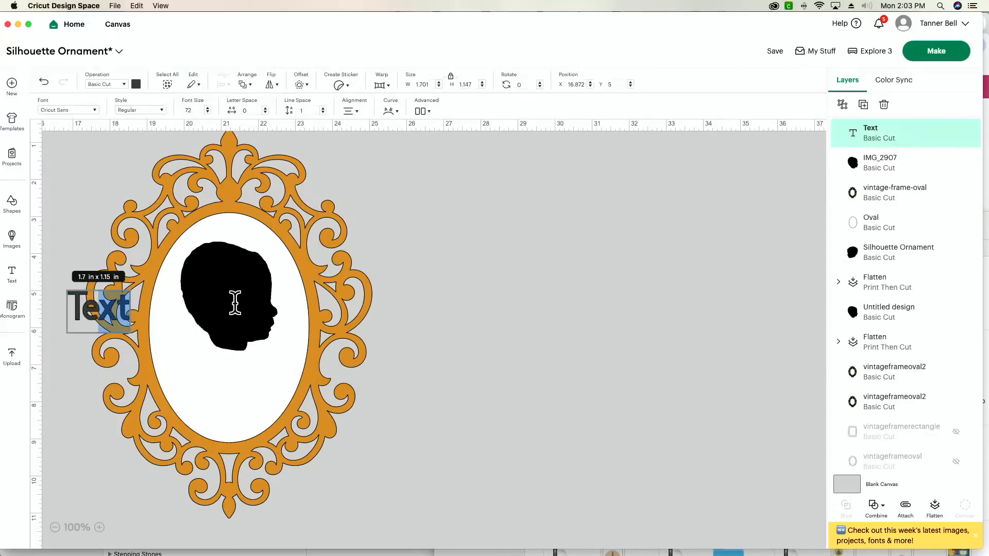
{"action": "left_click", "coordinate": [454, 281]}
{"action": "left_click_drag", "start_coordinate": [95, 310], "coordinate": [558, 251]}
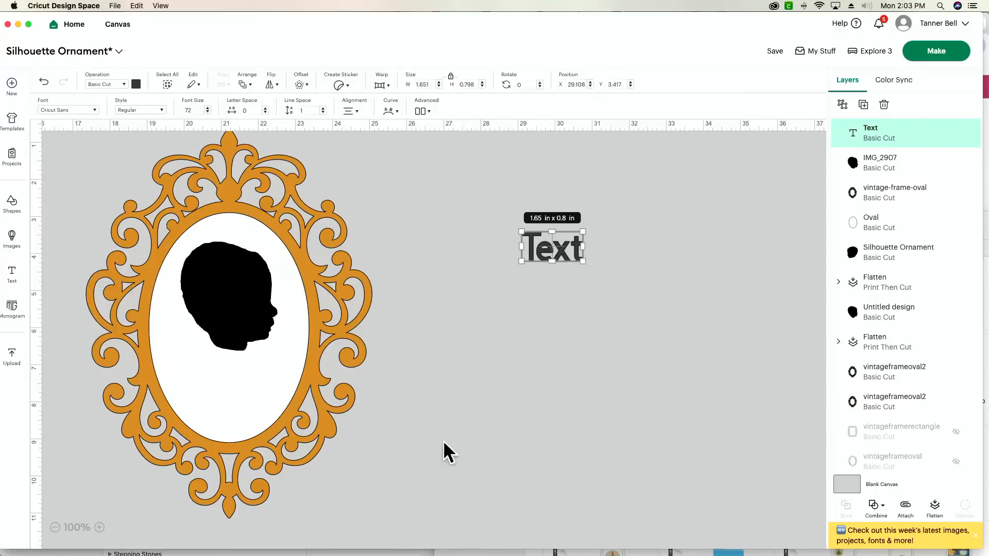
Look up the fonts used in the existing flattened oval label through its image info.
{"action": "scroll", "coordinate": [426, 415], "scroll_direction": "left", "scroll_amount": 10}
{"action": "left_click", "coordinate": [426, 385]}
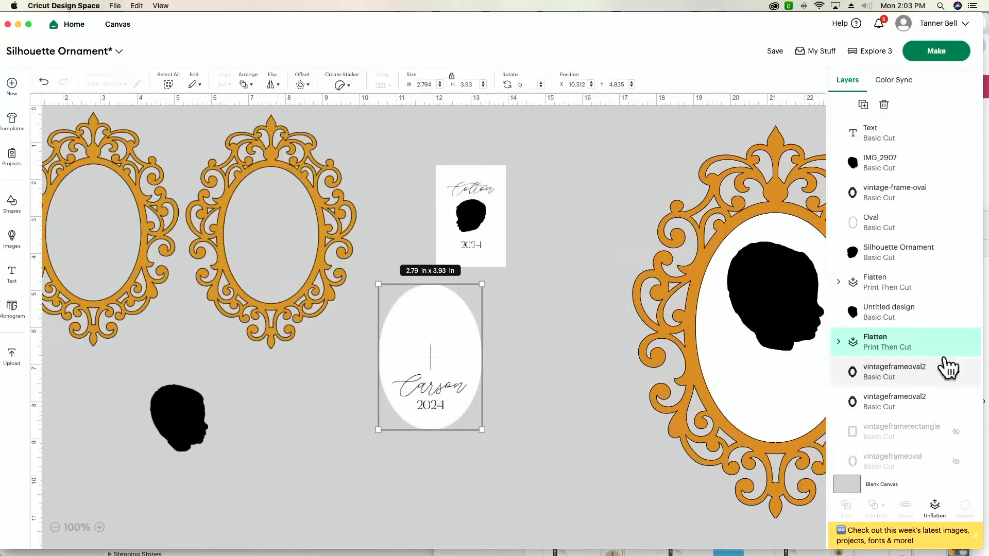
{"action": "left_click", "coordinate": [839, 343]}
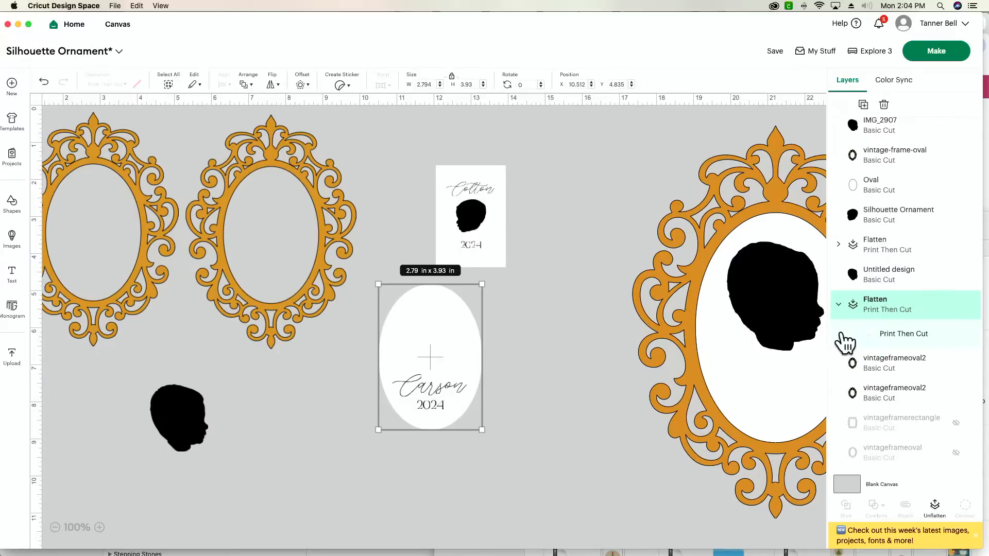
{"action": "right_click", "coordinate": [874, 314]}
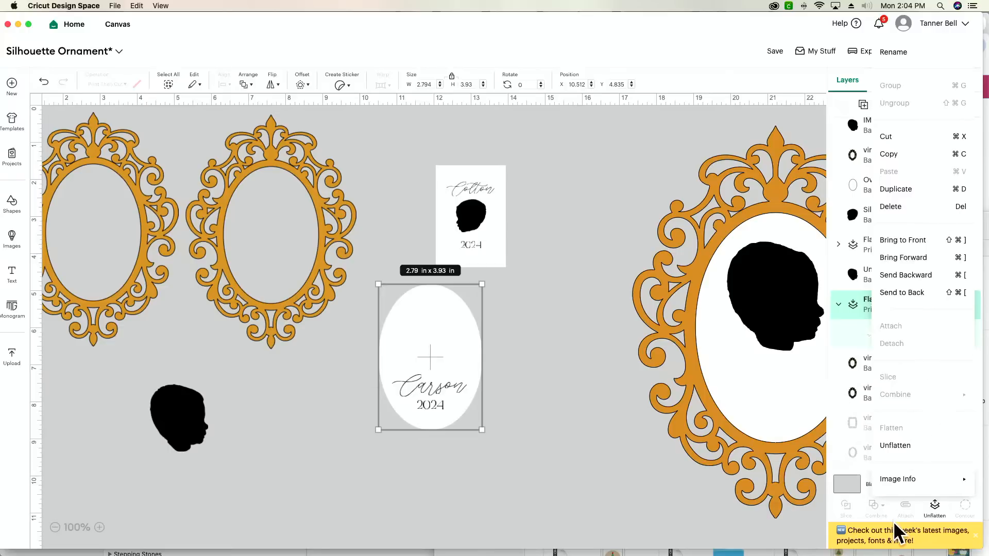
{"action": "mouse_move", "coordinate": [889, 487]}
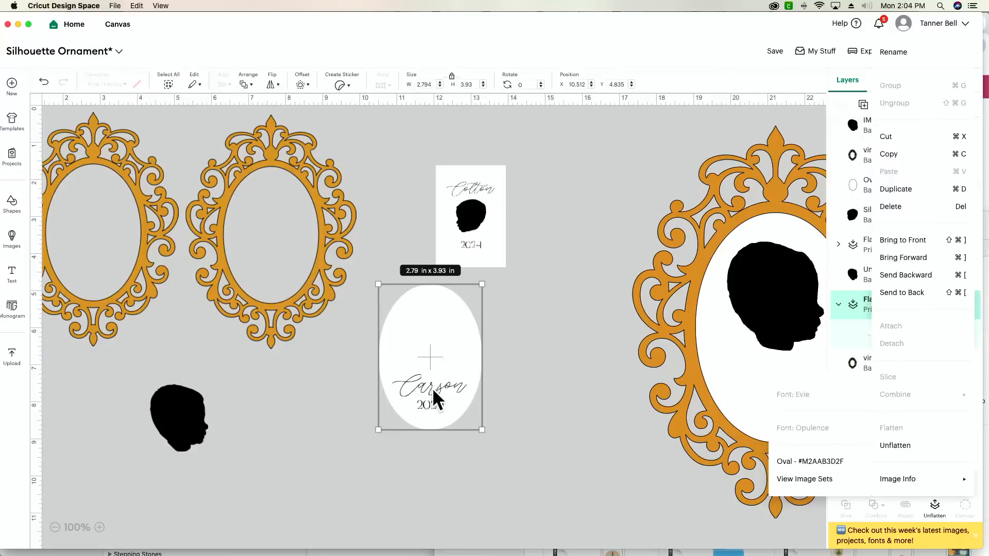
{"action": "left_click", "coordinate": [563, 425]}
Set the placeholder text beside the large frame to the system font Evie.
{"action": "scroll", "coordinate": [534, 408], "scroll_direction": "right", "scroll_amount": 10}
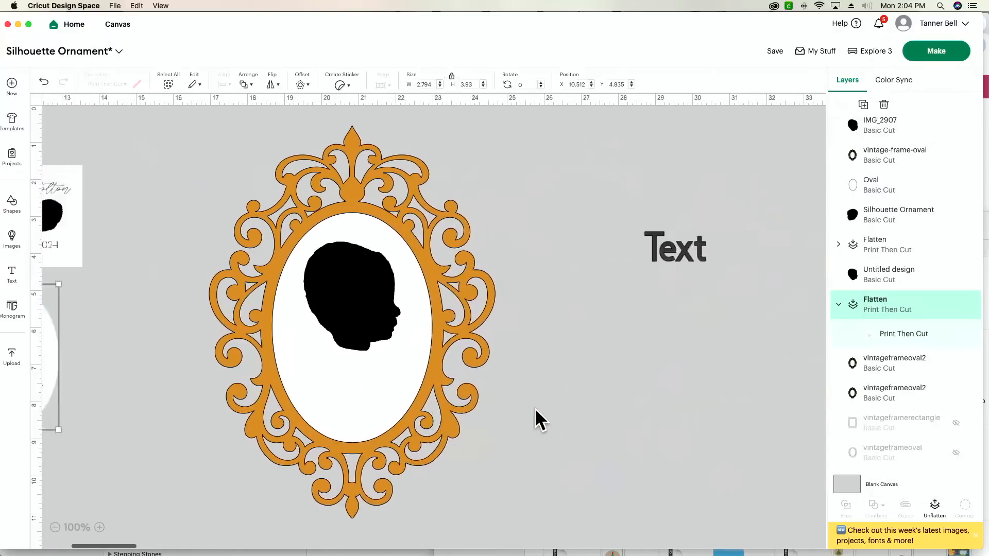
{"action": "scroll", "coordinate": [535, 408], "scroll_direction": "left", "scroll_amount": 1}
{"action": "left_click", "coordinate": [536, 258]}
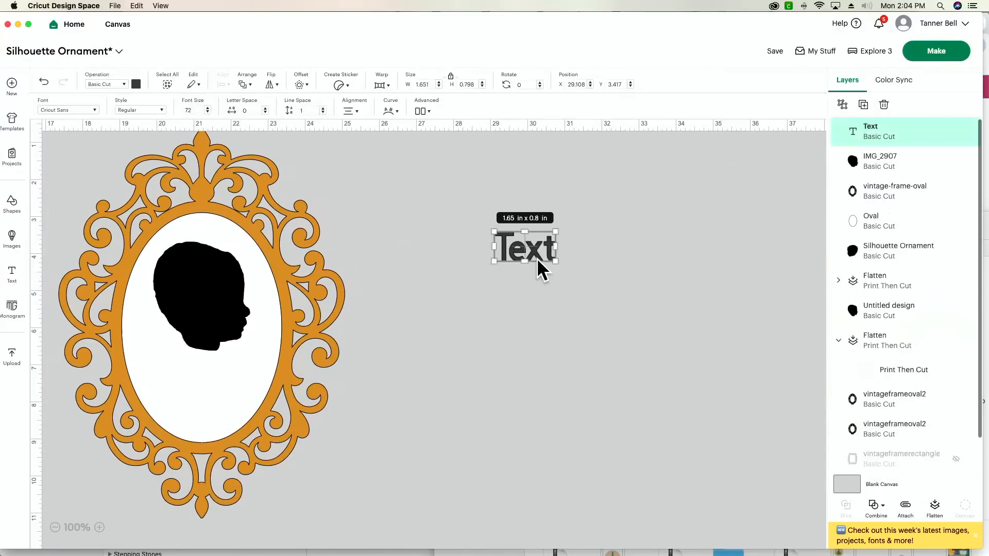
{"action": "left_click", "coordinate": [57, 110]}
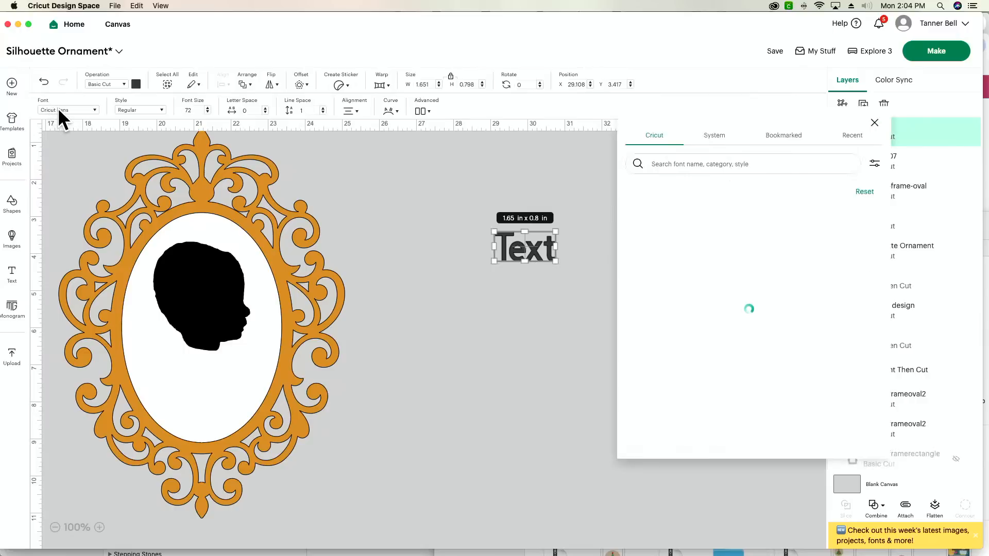
{"action": "left_click", "coordinate": [714, 140]}
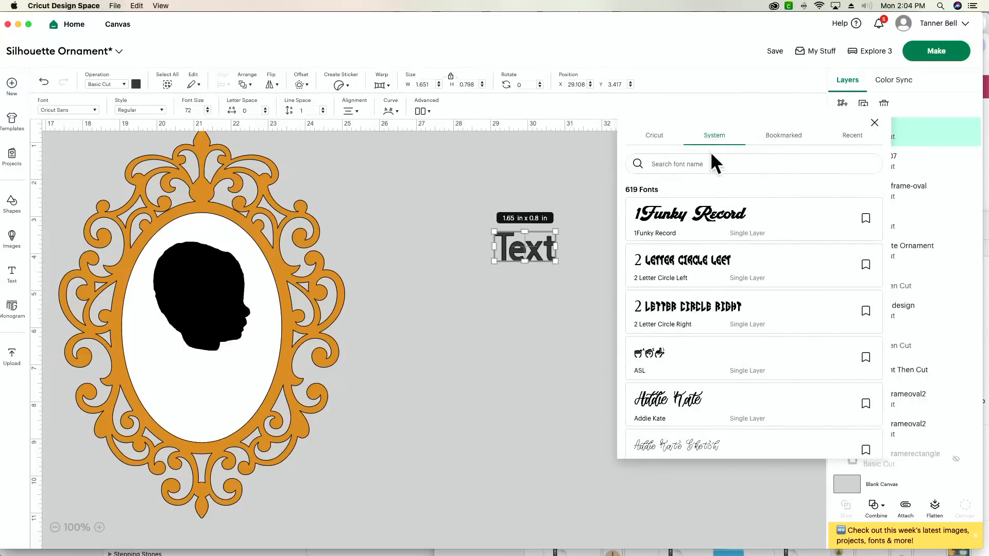
{"action": "left_click", "coordinate": [711, 163]}
{"action": "type", "text": "evie"}
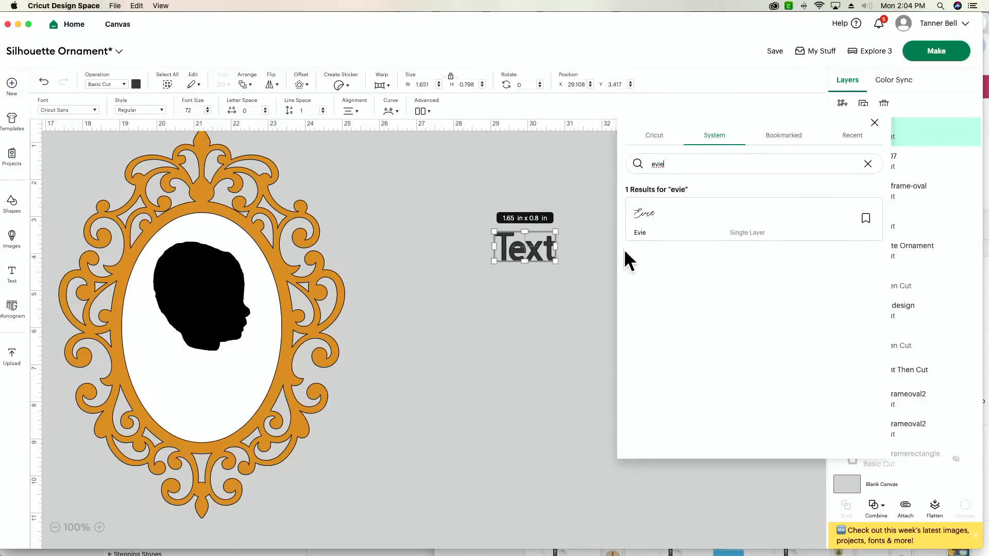
{"action": "left_click", "coordinate": [663, 228]}
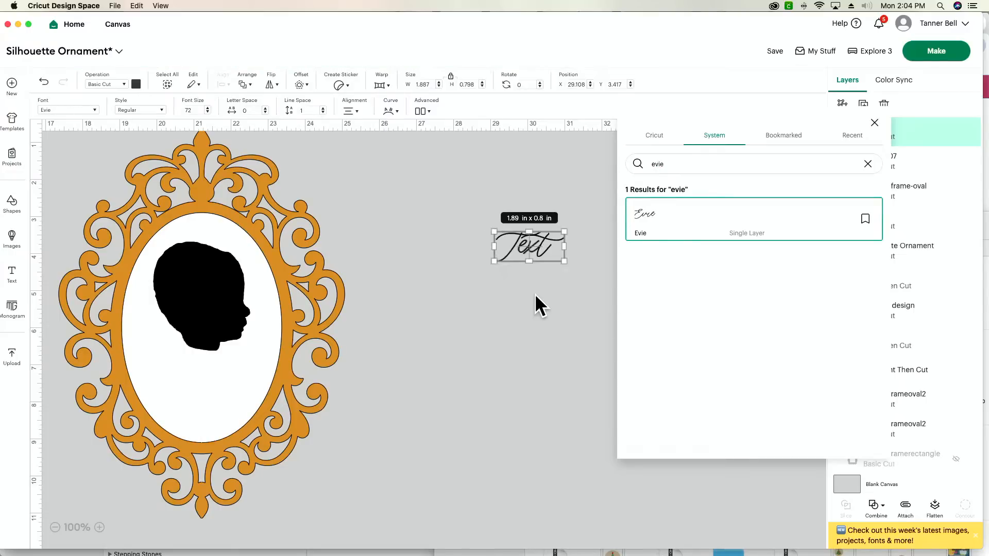
{"action": "left_click", "coordinate": [524, 300]}
Replace the placeholder text with the child's first name and place it below the head silhouette inside the oval.
{"action": "left_click", "coordinate": [532, 240]}
{"action": "double_click", "coordinate": [532, 240]}
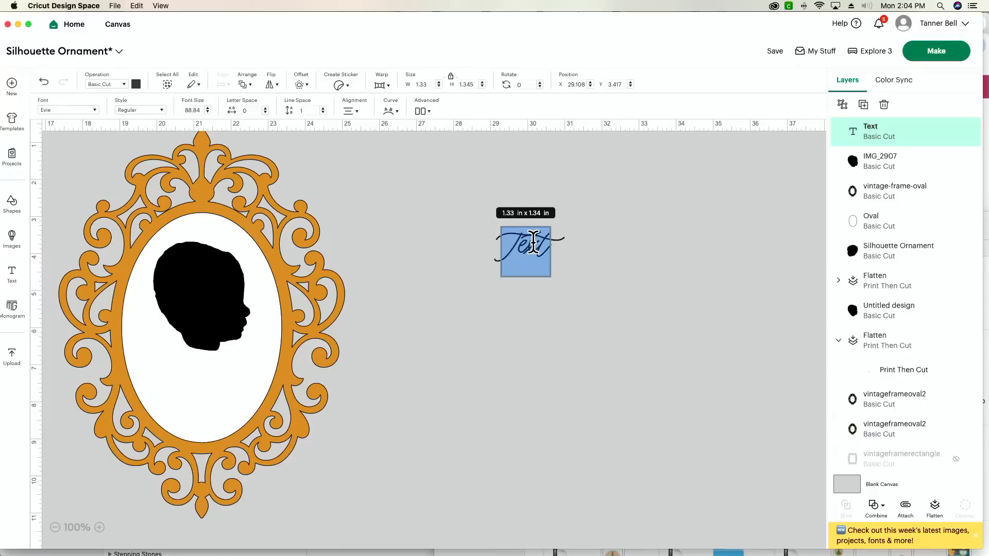
{"action": "type", "text": "Carson"}
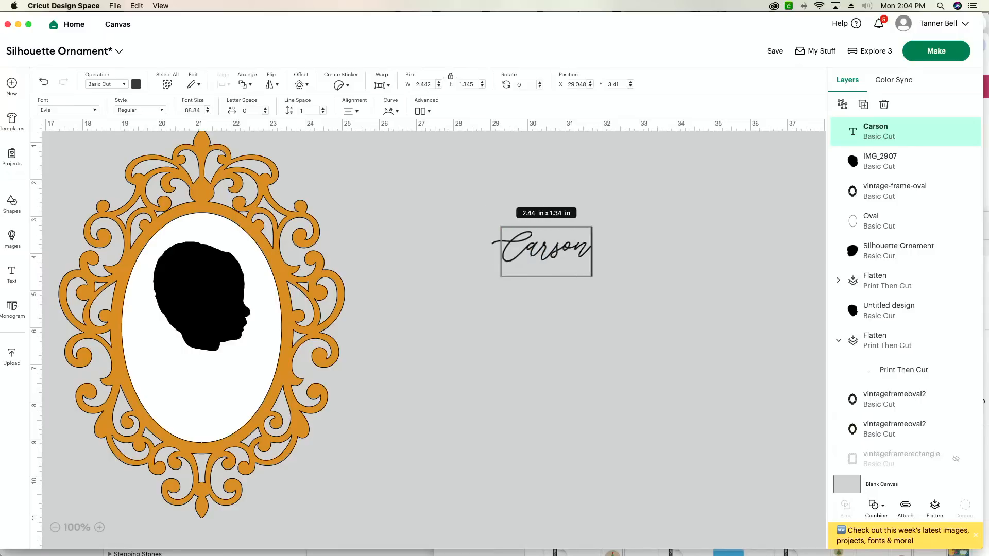
{"action": "left_click", "coordinate": [634, 288]}
{"action": "left_click_drag", "start_coordinate": [563, 254], "coordinate": [215, 375]}
{"action": "left_click", "coordinate": [369, 375]}
Duplicate the name text, move the copy to the empty canvas beside the frame, and change it to 2024.
{"action": "left_click", "coordinate": [187, 381]}
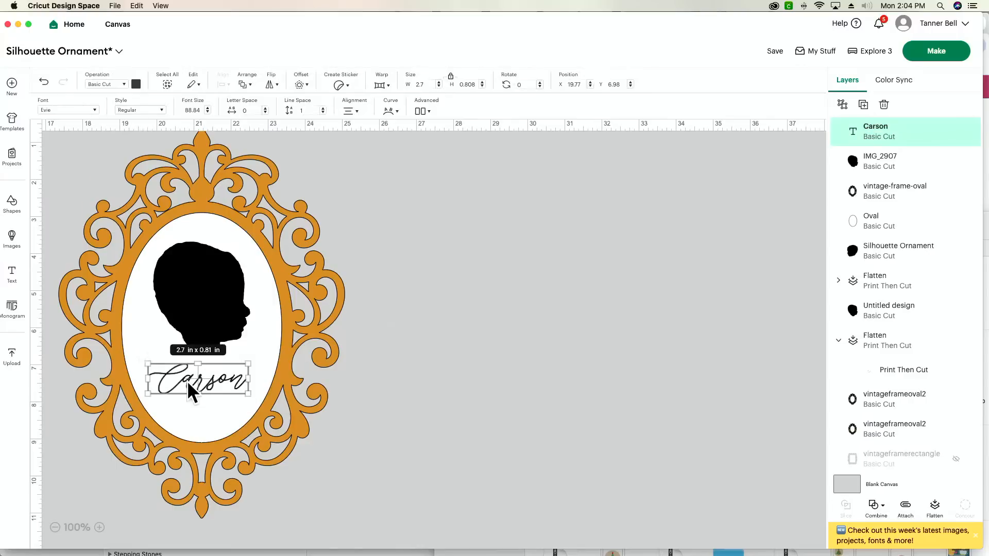
{"action": "key", "text": "super+d"}
{"action": "left_click_drag", "start_coordinate": [187, 382], "coordinate": [478, 282]}
{"action": "double_click", "coordinate": [479, 283]}
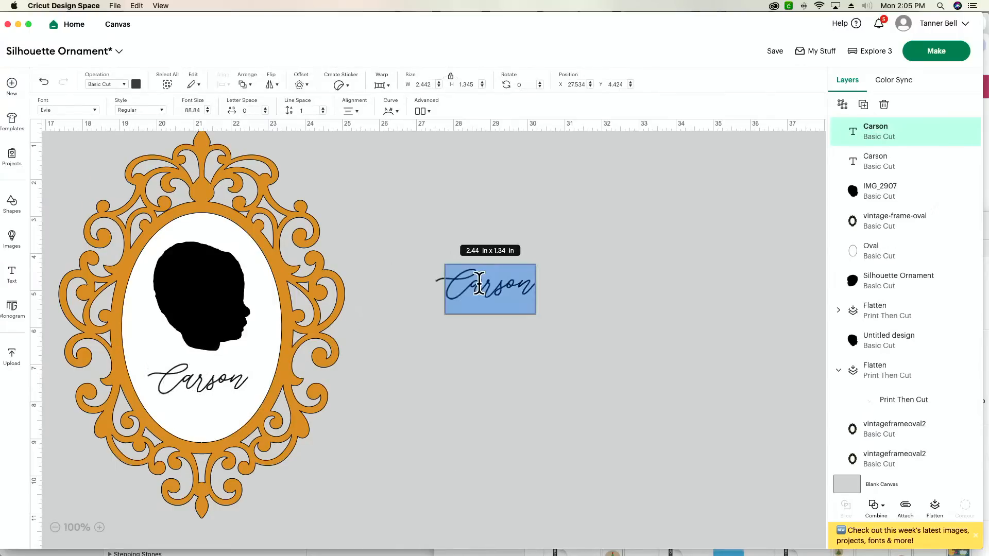
{"action": "type", "text": "2024"}
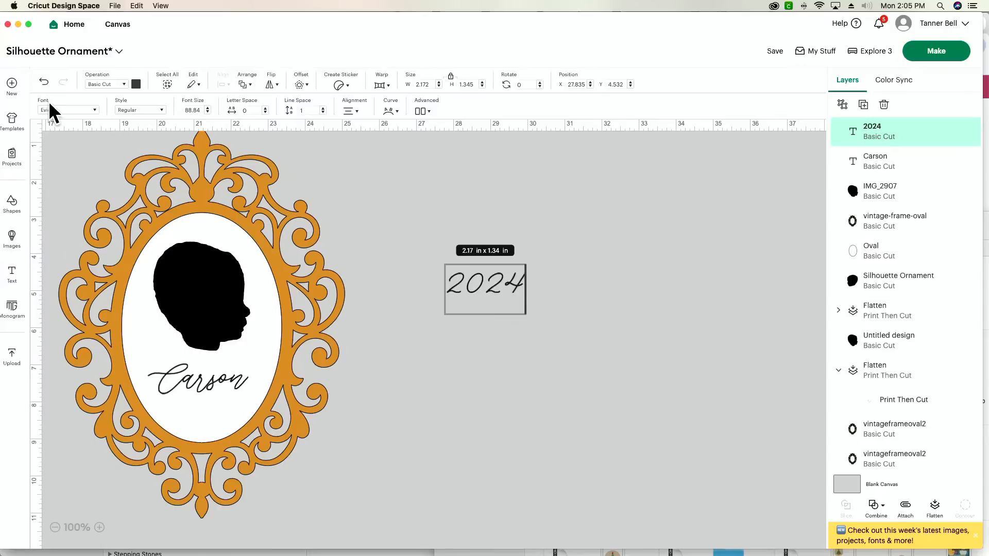
Set the 2024 text to the system font Opulence.
{"action": "left_click", "coordinate": [52, 107]}
{"action": "left_click", "coordinate": [686, 162]}
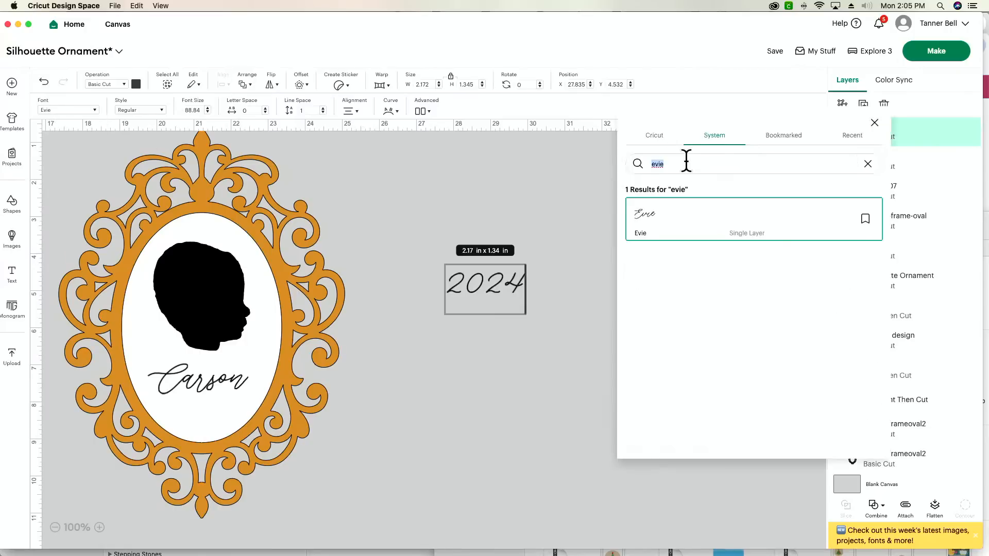
{"action": "type", "text": "opu"}
{"action": "left_click", "coordinate": [673, 221]}
{"action": "left_click", "coordinate": [525, 415]}
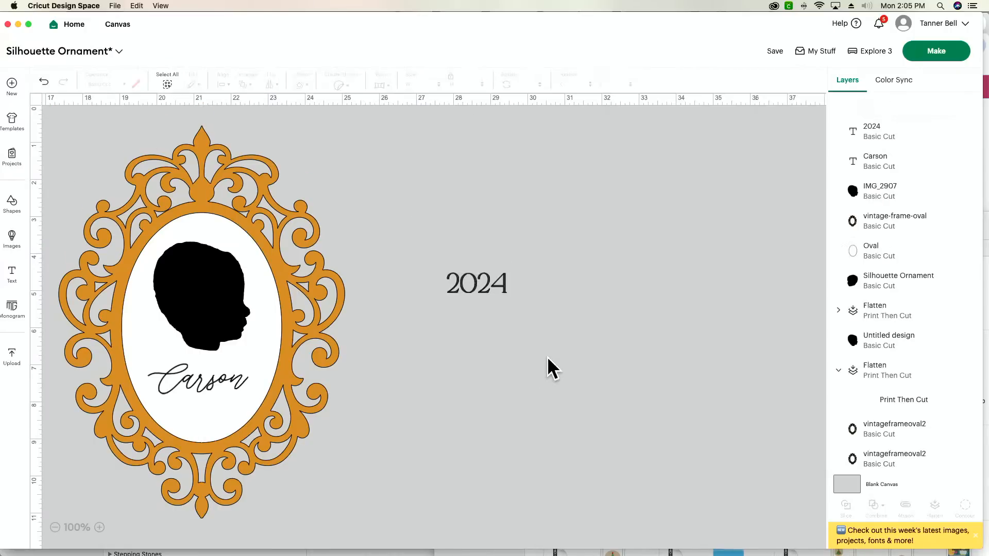
Place the 2024 text beneath the name in the oval and shrink it to about 1.46 × 0.48 in.
{"action": "left_click_drag", "start_coordinate": [491, 284], "coordinate": [212, 410]}
{"action": "left_click", "coordinate": [519, 428]}
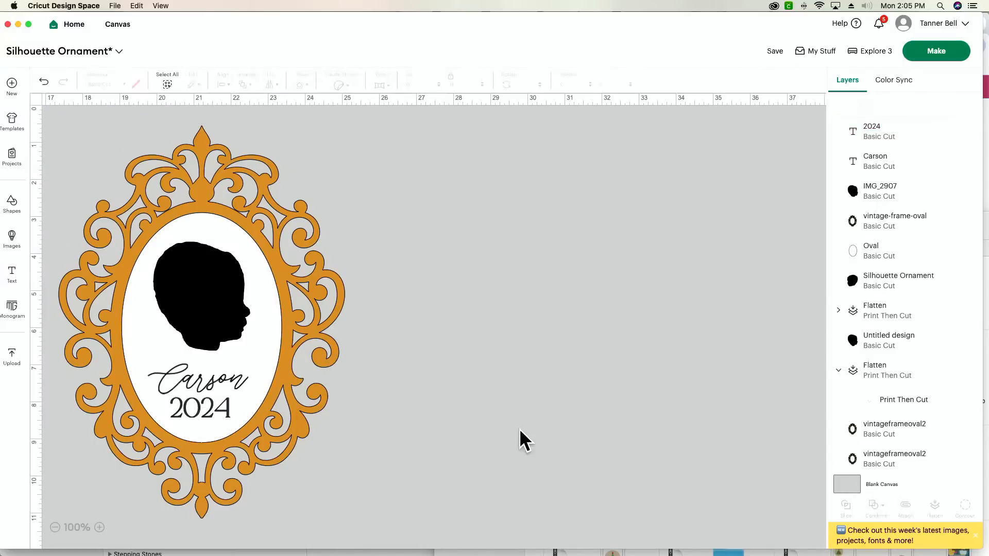
{"action": "left_click", "coordinate": [216, 409]}
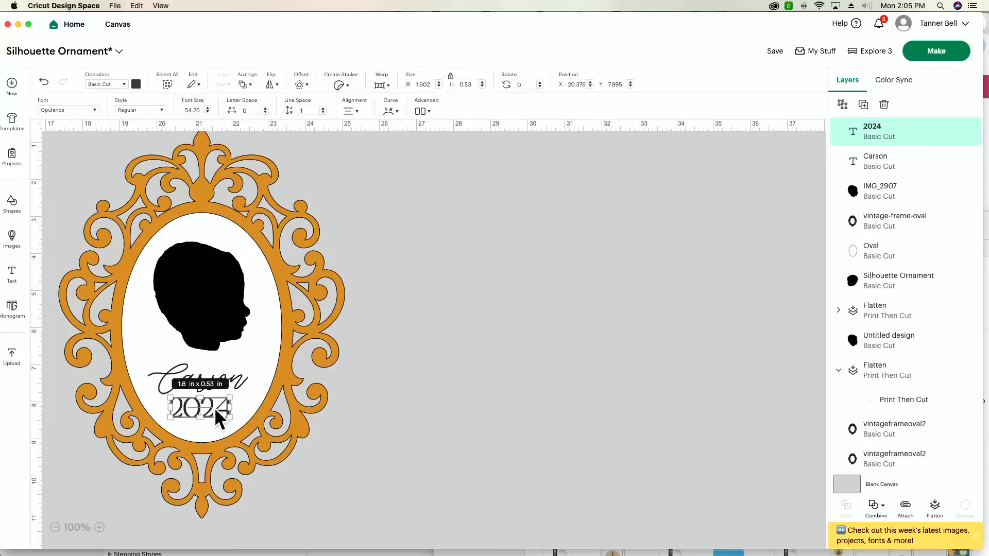
{"action": "left_click", "coordinate": [596, 413]}
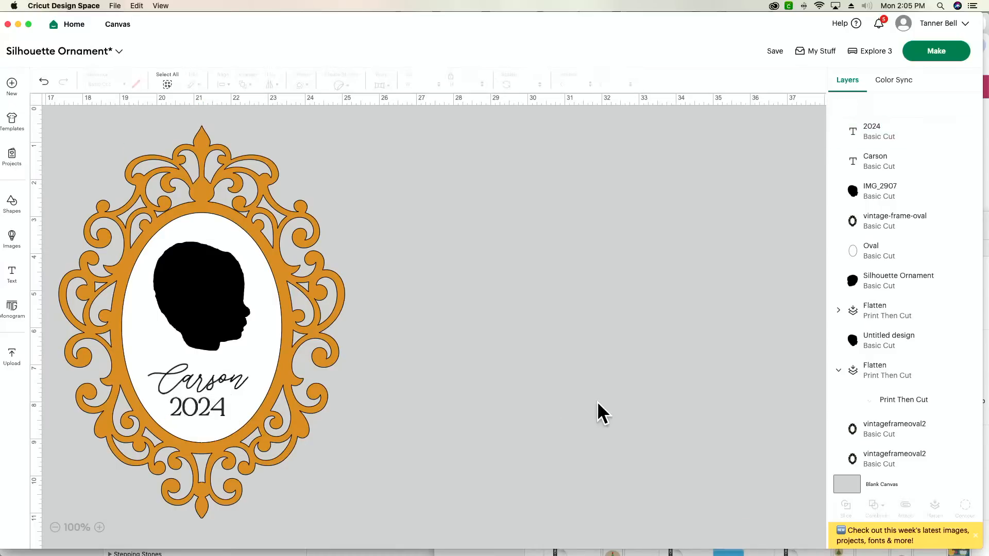
{"action": "left_click_drag", "start_coordinate": [217, 412], "coordinate": [236, 382]}
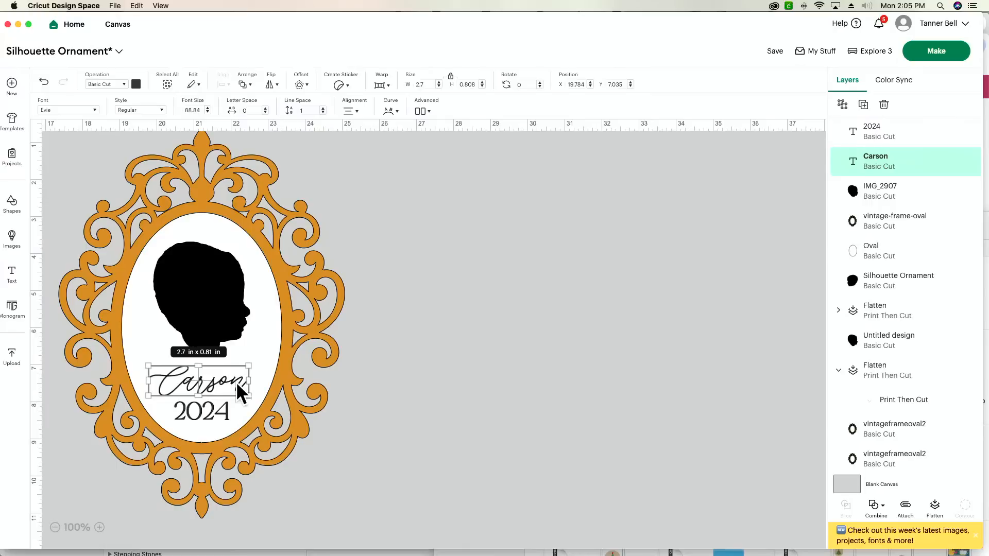
Center the name and the 2024 text horizontally on each other.
{"action": "left_click", "coordinate": [216, 412], "text": "shift"}
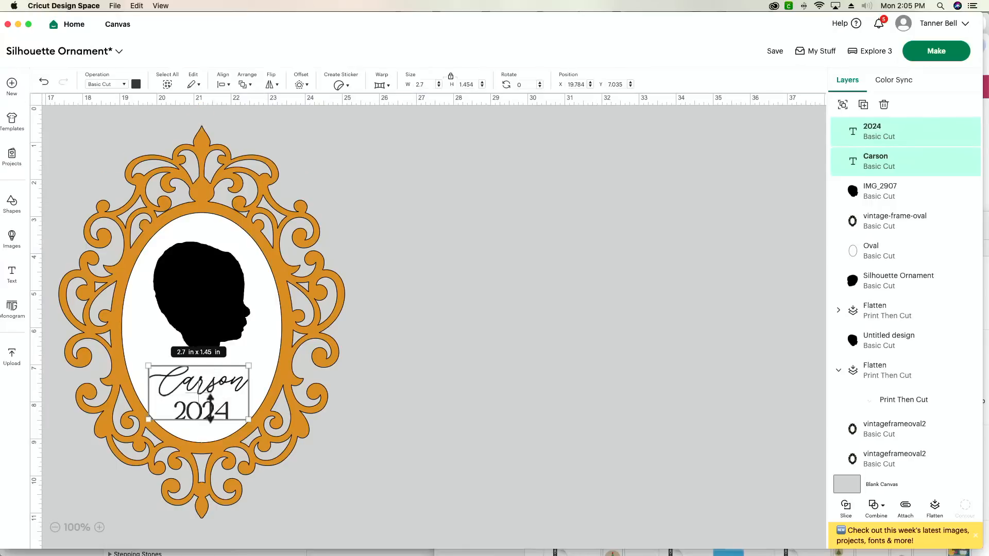
{"action": "left_click", "coordinate": [227, 84]}
{"action": "left_click", "coordinate": [277, 141]}
{"action": "left_click", "coordinate": [561, 228]}
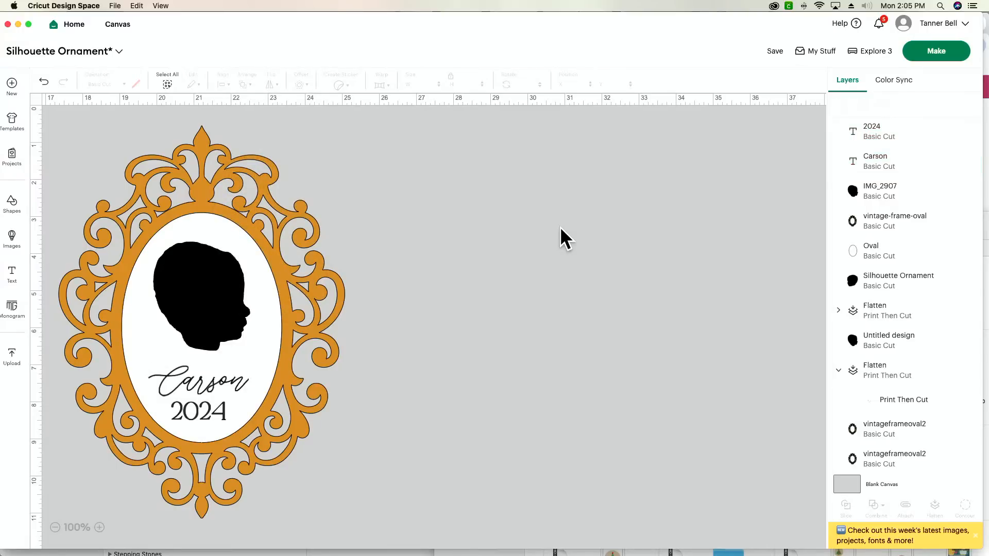
Center the 2024 text, the name and the white oval horizontally on each other.
{"action": "left_click", "coordinate": [203, 412]}
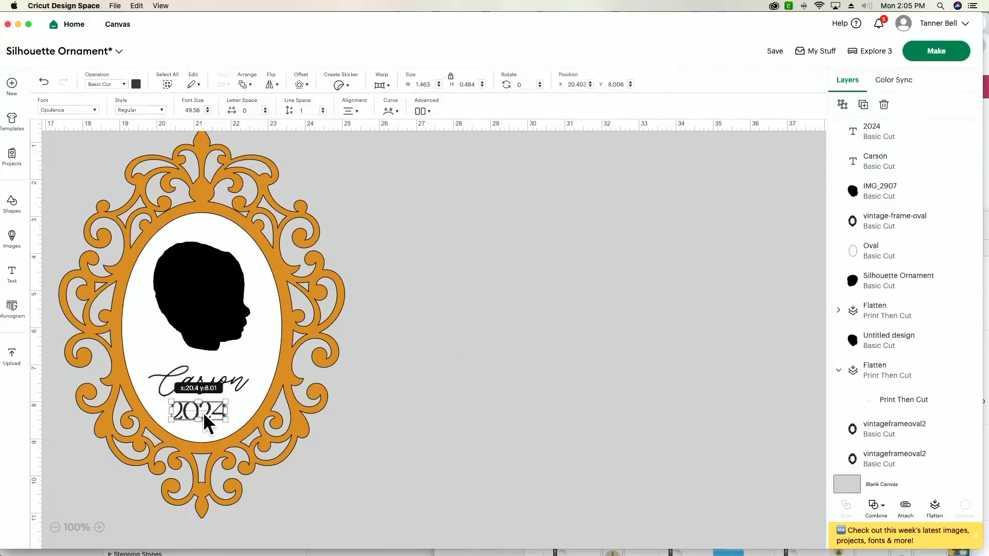
{"action": "left_click", "coordinate": [238, 384], "text": "shift"}
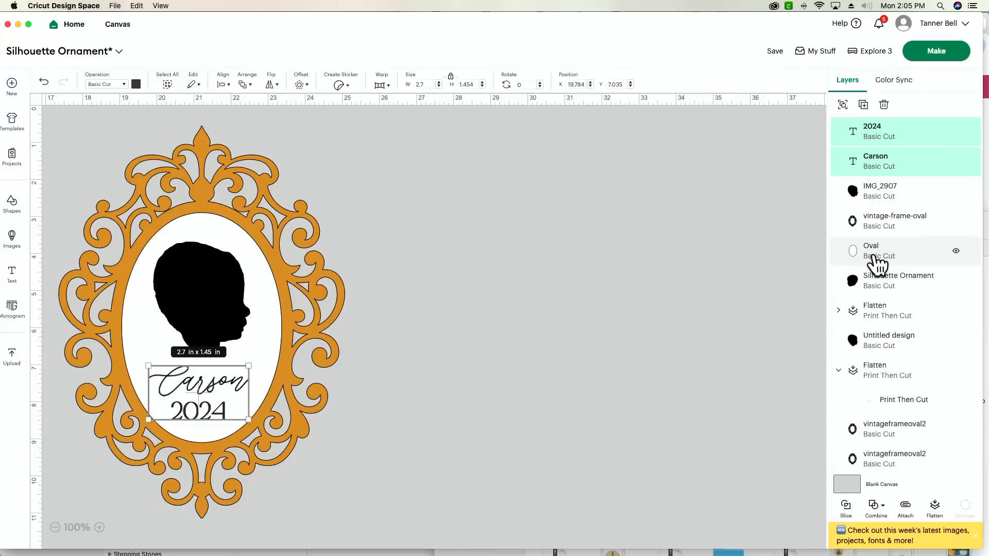
{"action": "left_click", "coordinate": [881, 264], "text": "shift"}
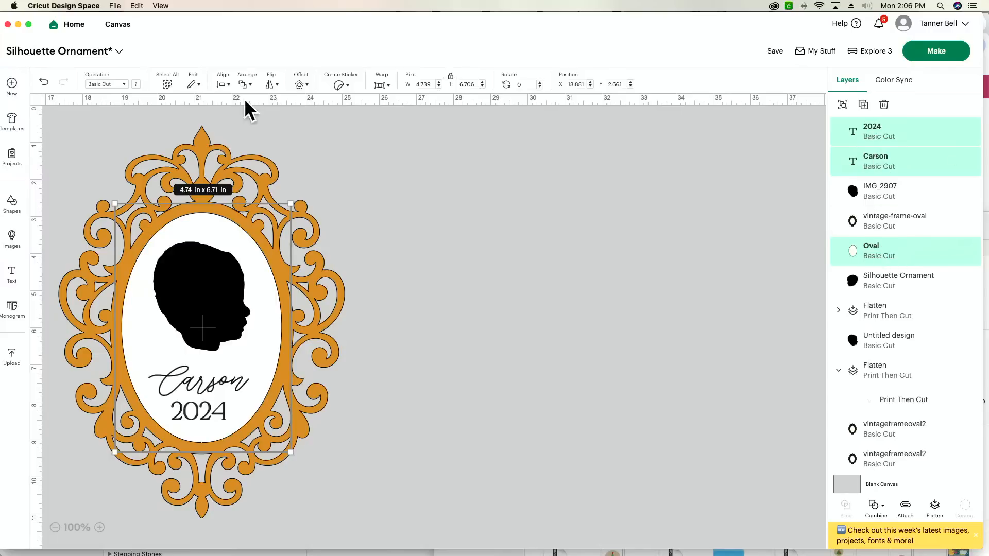
{"action": "left_click", "coordinate": [223, 85]}
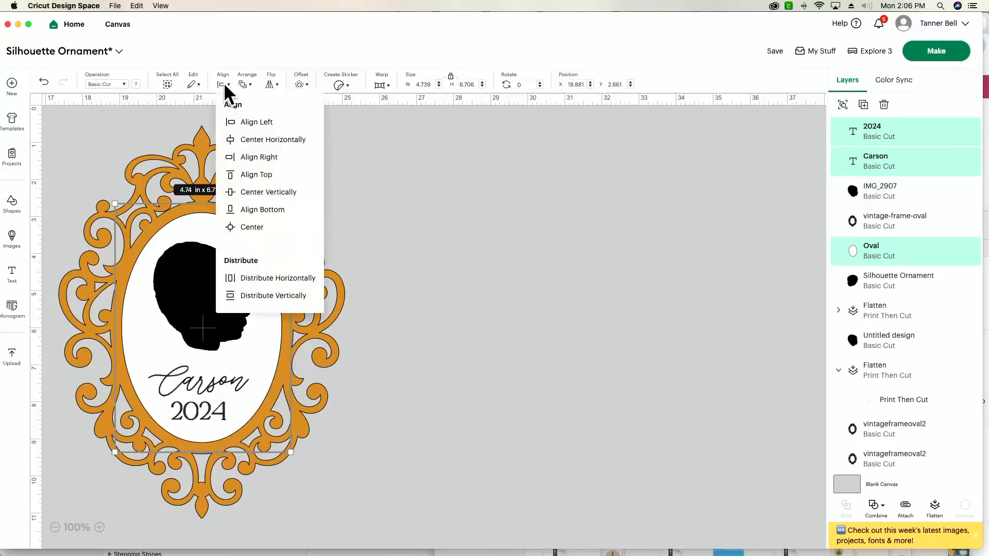
{"action": "left_click", "coordinate": [287, 139]}
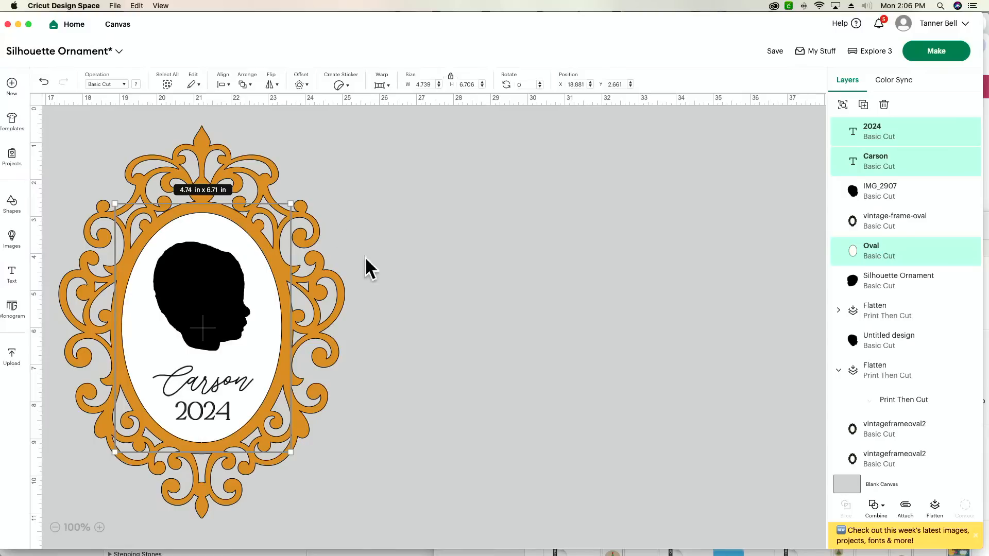
Flatten the name, 2024 and white oval into one printable layer and move it behind the head silhouette and the frame.
{"action": "left_click", "coordinate": [935, 507]}
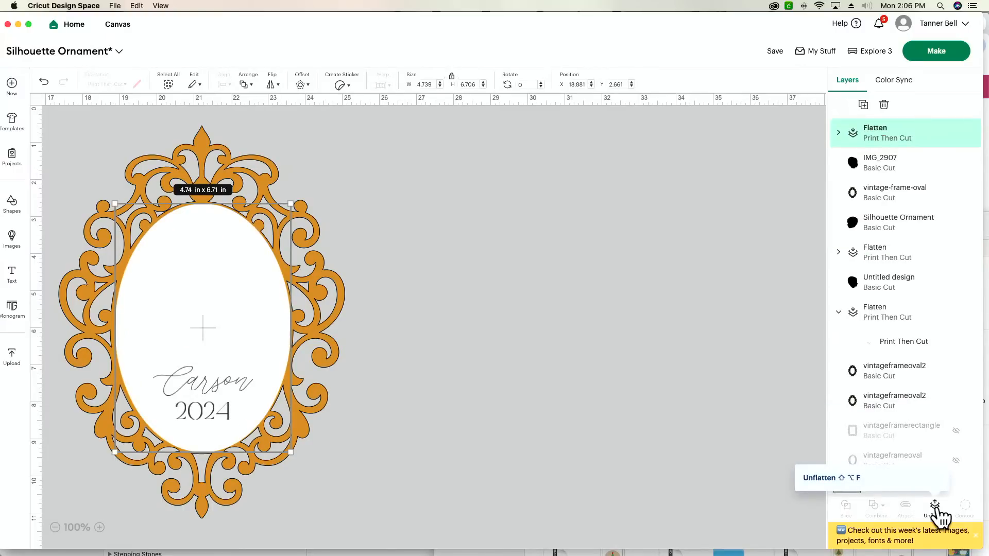
{"action": "key", "text": "super+bracketleft"}
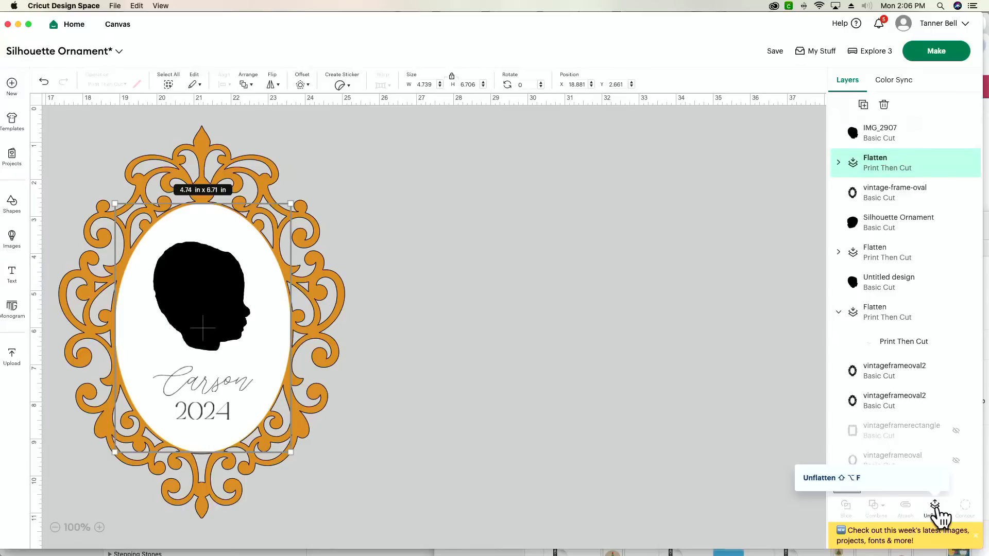
{"action": "key", "text": "super+bracketleft"}
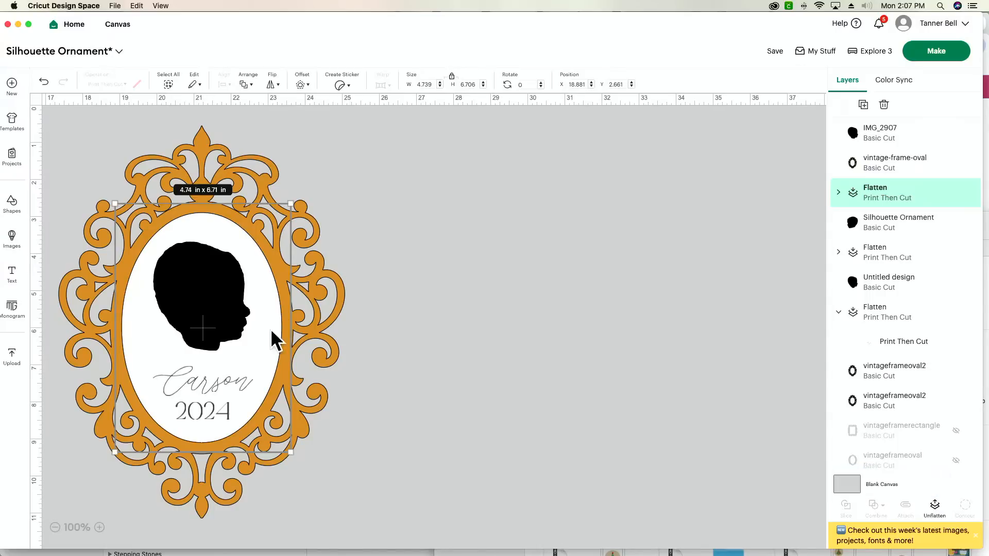
{"action": "left_click", "coordinate": [548, 378]}
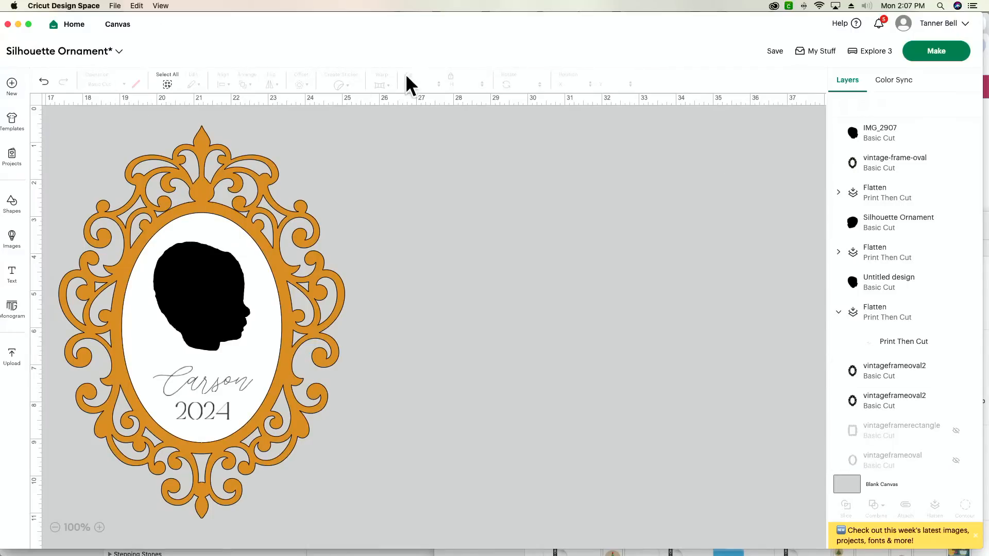
Undo the flattening and layer reordering, keeping the texts centered horizontally on the oval.
{"action": "left_click", "coordinate": [44, 83]}
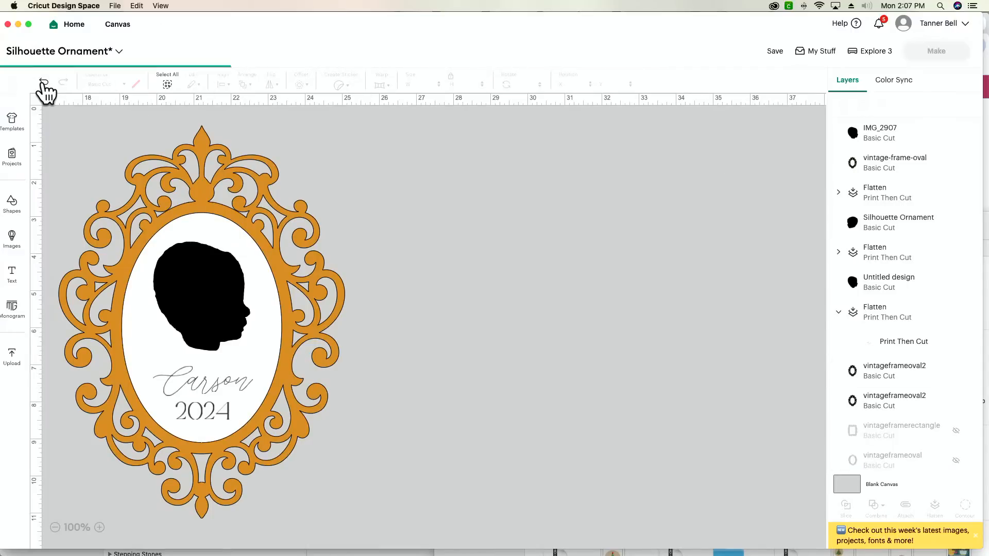
{"action": "left_click", "coordinate": [44, 82]}
{"action": "left_click", "coordinate": [43, 82]}
{"action": "left_click", "coordinate": [44, 82]}
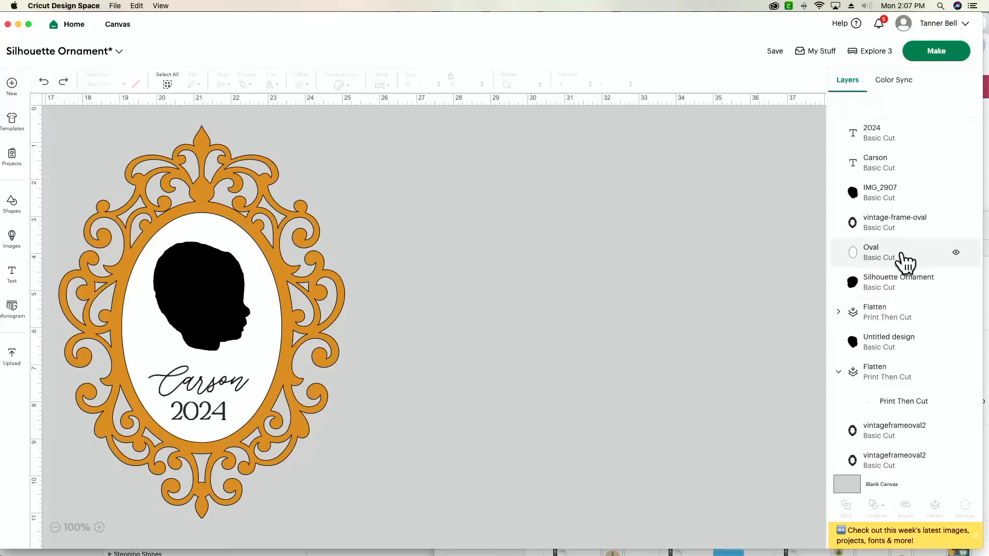
{"action": "left_click", "coordinate": [63, 83]}
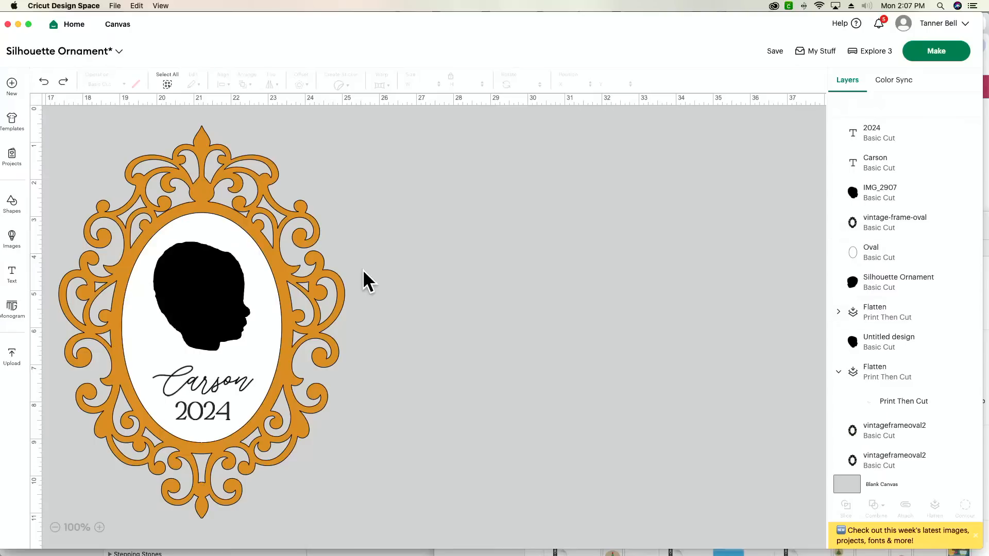
Center the head silhouette, name and 2024 text horizontally on the white oval.
{"action": "left_click", "coordinate": [899, 253]}
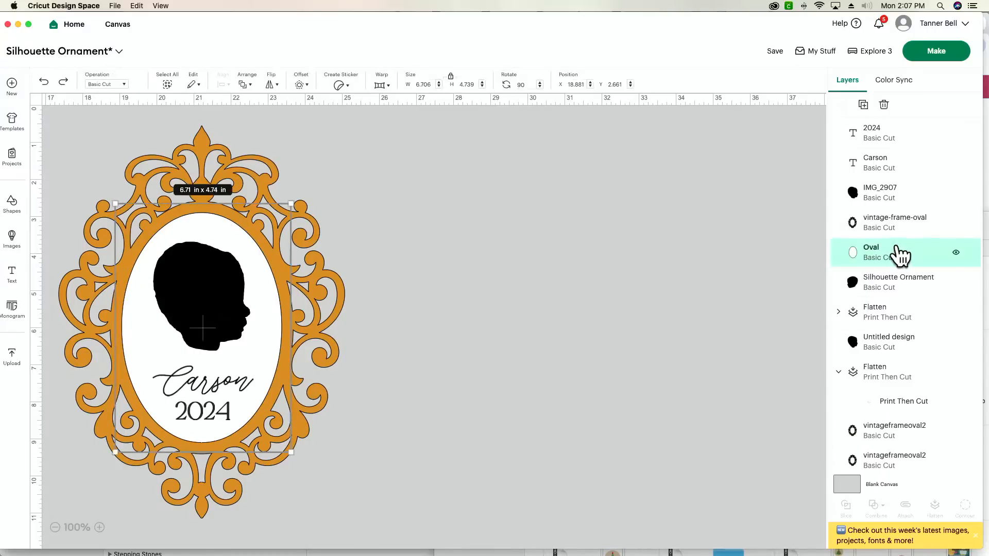
{"action": "left_click", "coordinate": [872, 163], "text": "shift"}
{"action": "left_click", "coordinate": [870, 129], "text": "shift"}
{"action": "left_click", "coordinate": [896, 201], "text": "shift"}
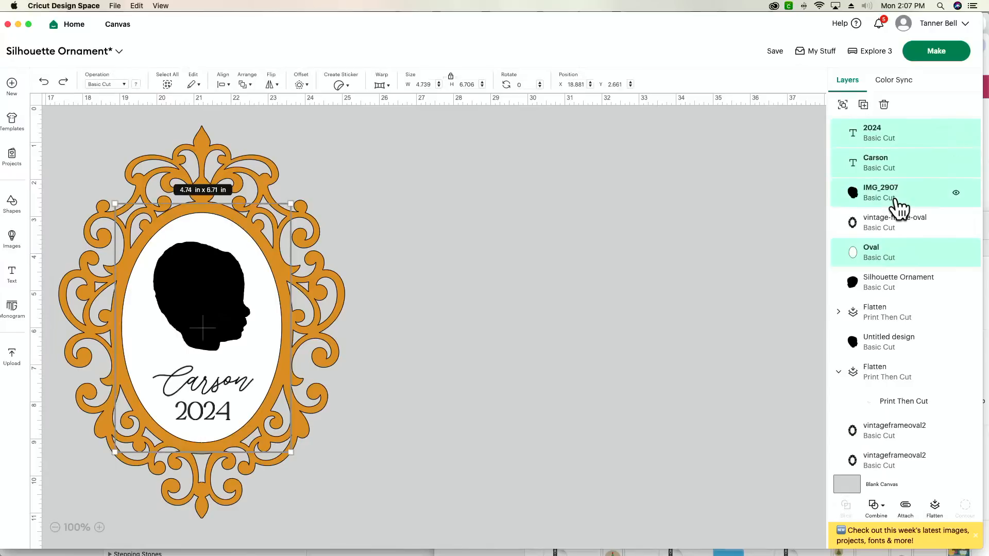
{"action": "left_click", "coordinate": [225, 85]}
{"action": "left_click", "coordinate": [275, 143]}
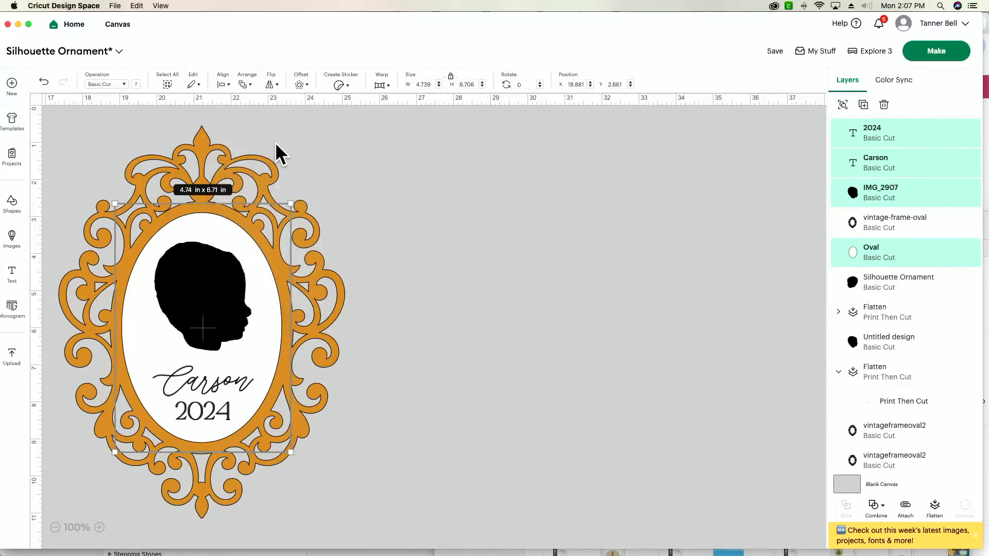
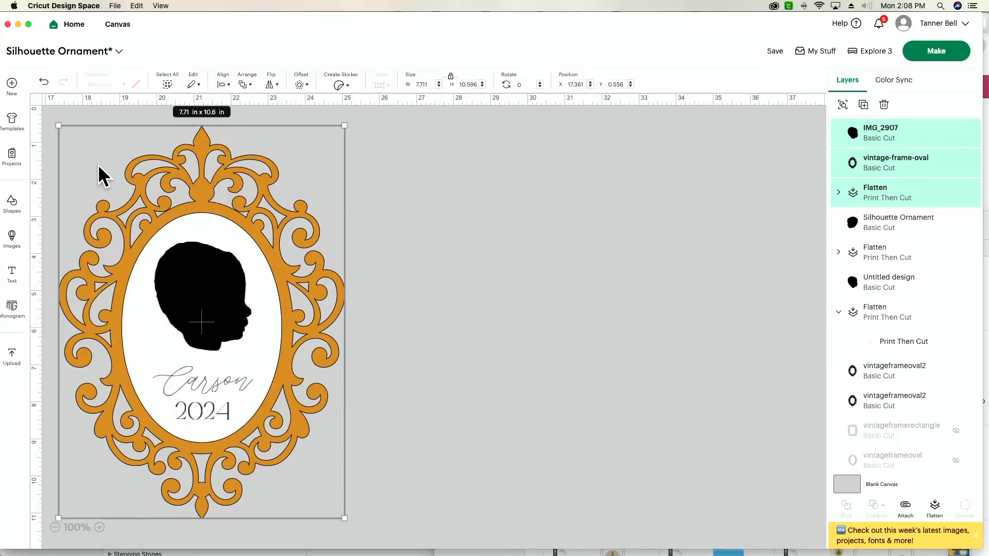
Scale the complete ornament design down to about 4.59 x 6.31 in, matching the older oval frame.
{"action": "left_click_drag", "start_coordinate": [339, 515], "coordinate": [250, 388]}
{"action": "scroll", "coordinate": [250, 386], "scroll_direction": "left", "scroll_amount": 10}
{"action": "scroll", "coordinate": [250, 386], "scroll_direction": "left", "scroll_amount": 5}
{"action": "left_click", "coordinate": [246, 302]}
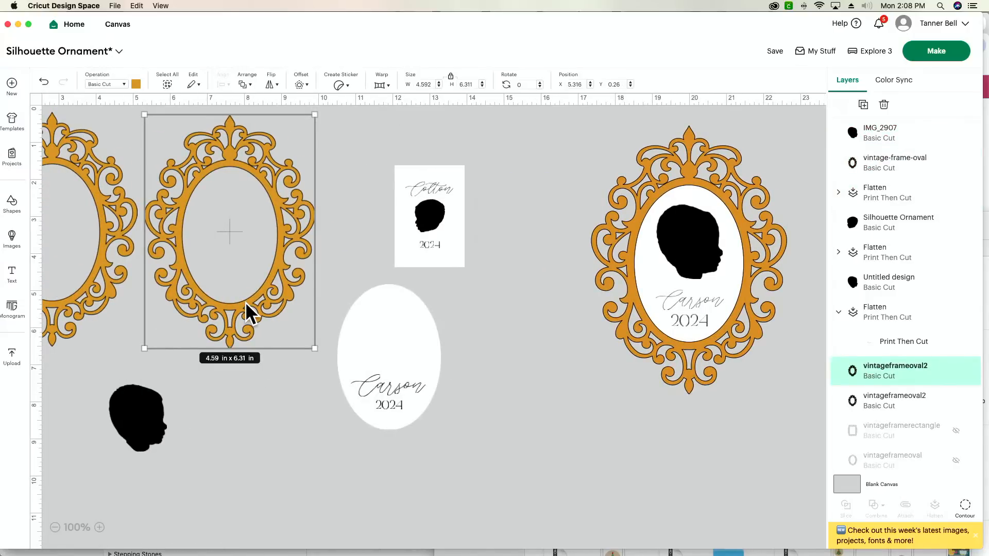
{"action": "scroll", "coordinate": [245, 302], "scroll_direction": "right", "scroll_amount": 10}
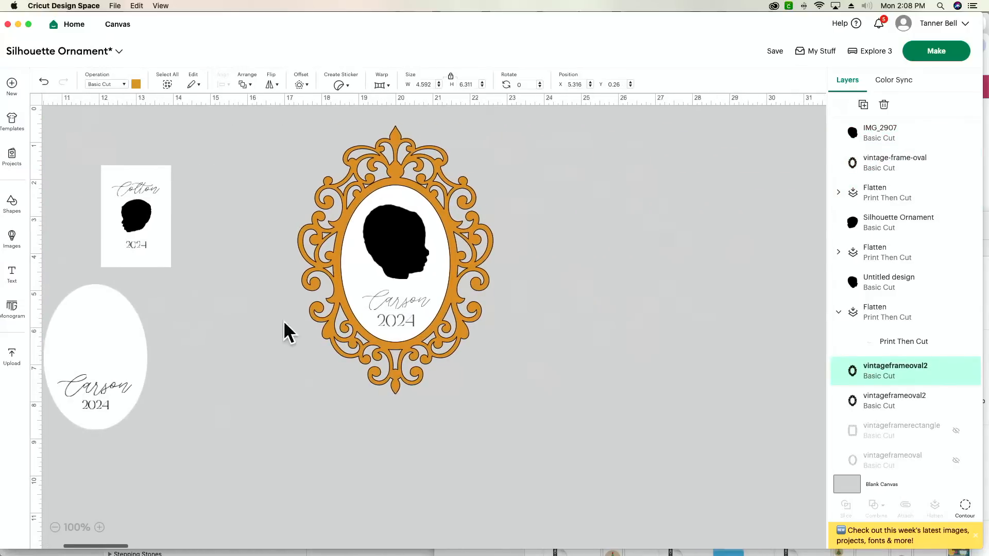
{"action": "left_click_drag", "start_coordinate": [484, 405], "coordinate": [371, 185]}
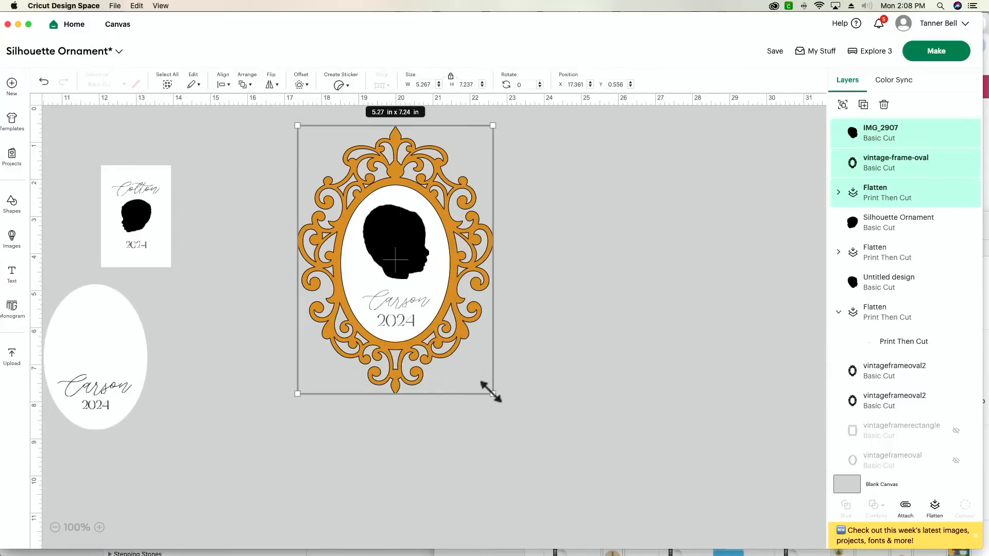
{"action": "left_click_drag", "start_coordinate": [492, 393], "coordinate": [470, 366]}
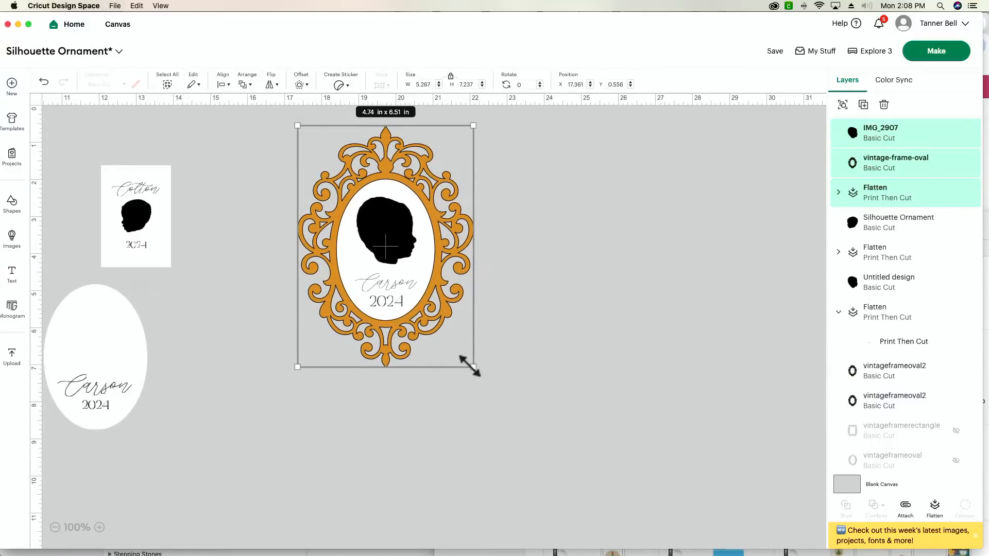
{"action": "left_click_drag", "start_coordinate": [470, 366], "coordinate": [463, 359]}
{"action": "left_click", "coordinate": [563, 343]}
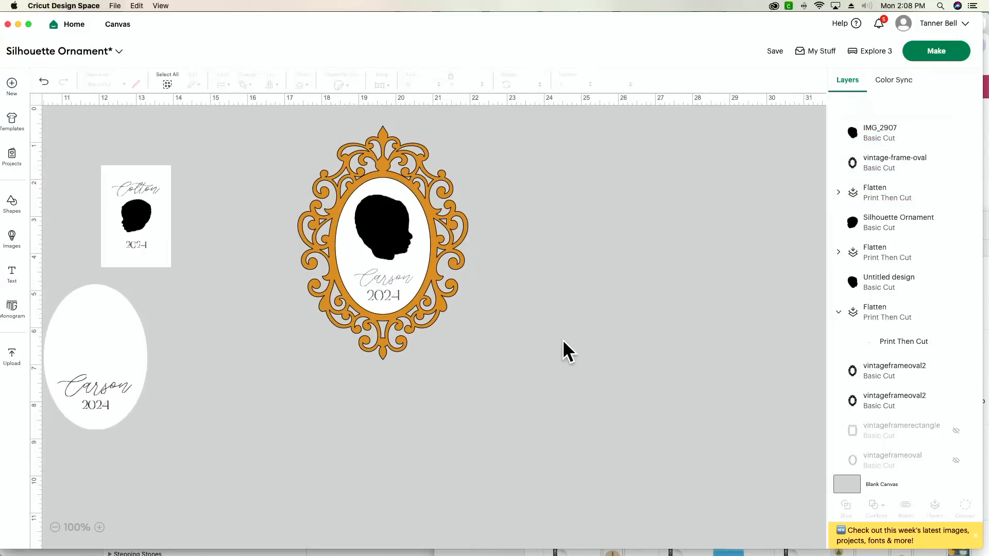
Duplicate the ornament's vintage oval frame and place the copy beside the assembled ornament.
{"action": "scroll", "coordinate": [559, 360], "scroll_direction": "right", "scroll_amount": 8}
{"action": "scroll", "coordinate": [559, 367], "scroll_direction": "left", "scroll_amount": 3}
{"action": "scroll", "coordinate": [555, 367], "scroll_direction": "right", "scroll_amount": 3}
{"action": "scroll", "coordinate": [526, 361], "scroll_direction": "right", "scroll_amount": 1}
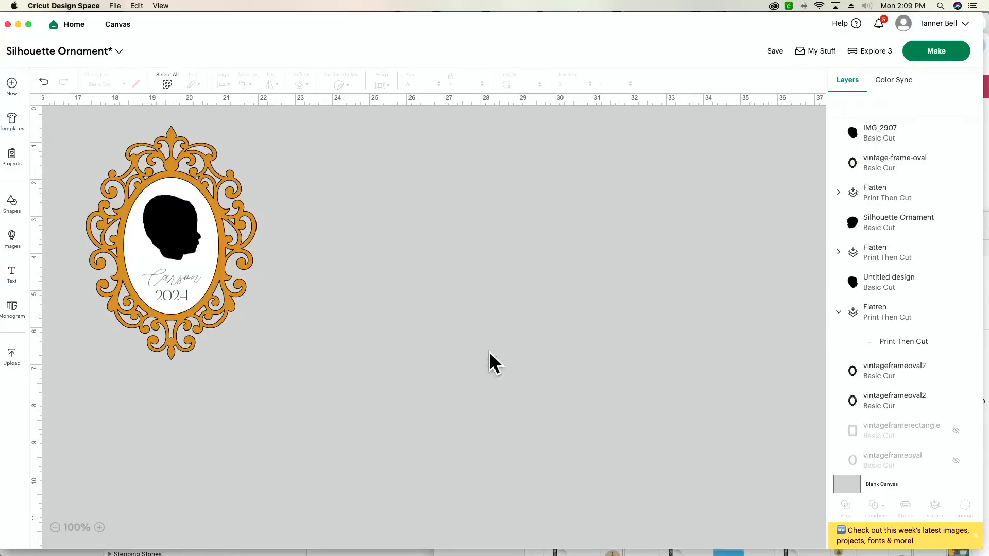
{"action": "left_click", "coordinate": [229, 311]}
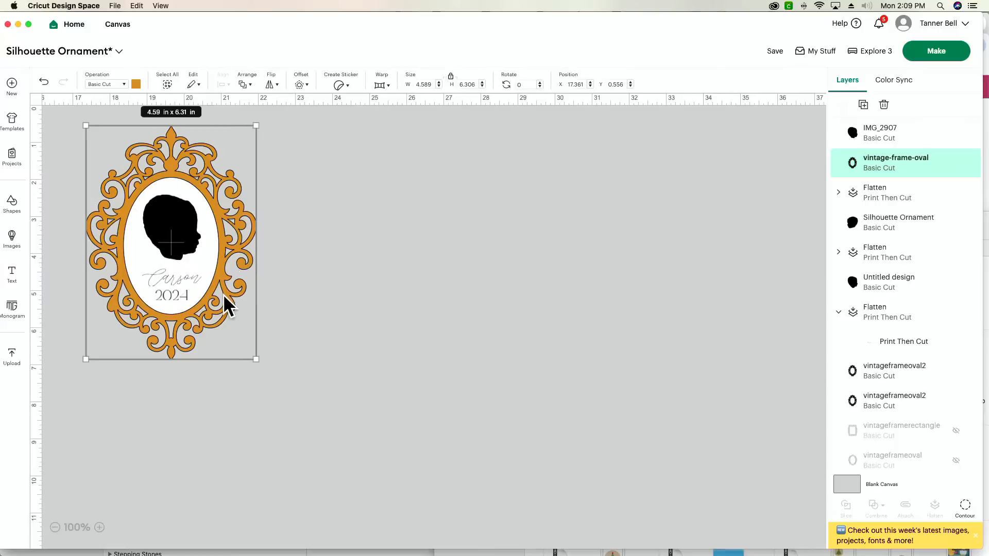
{"action": "key", "text": "super+d"}
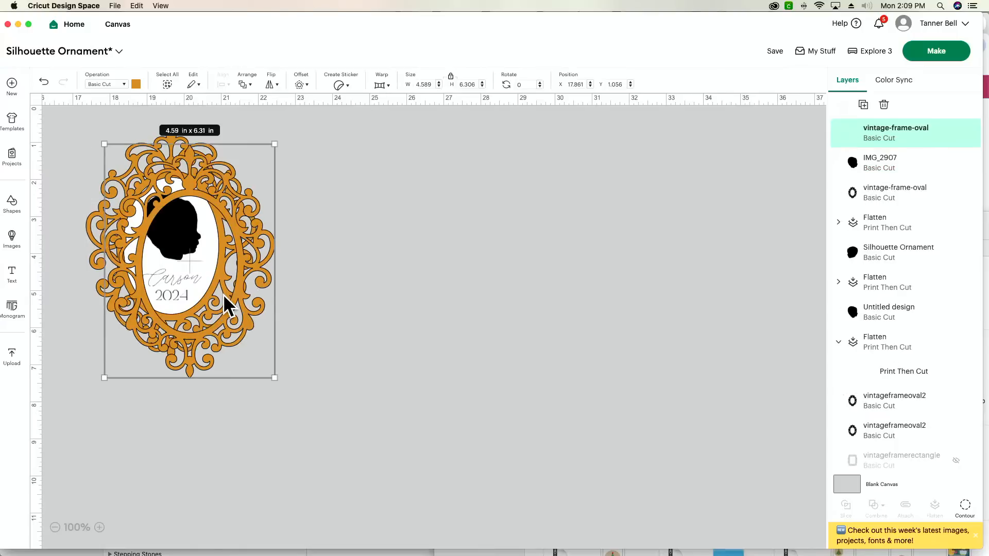
{"action": "left_click_drag", "start_coordinate": [242, 305], "coordinate": [406, 293]}
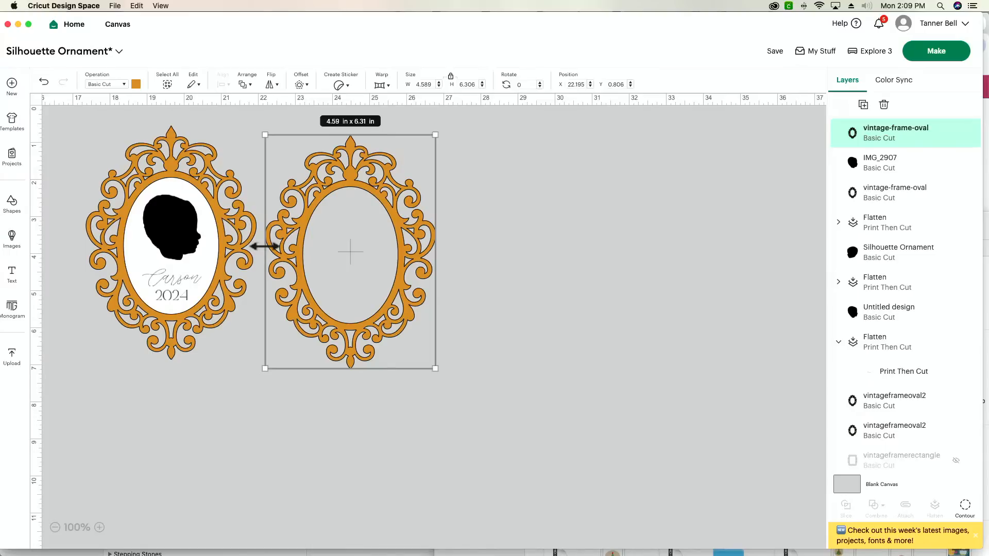
Hide the older design pieces: both vintageframeoval2 frames, the Untitled design and Silhouette Ornament heads, and their two flattened print layers.
{"action": "scroll", "coordinate": [264, 246], "scroll_direction": "left", "scroll_amount": 15}
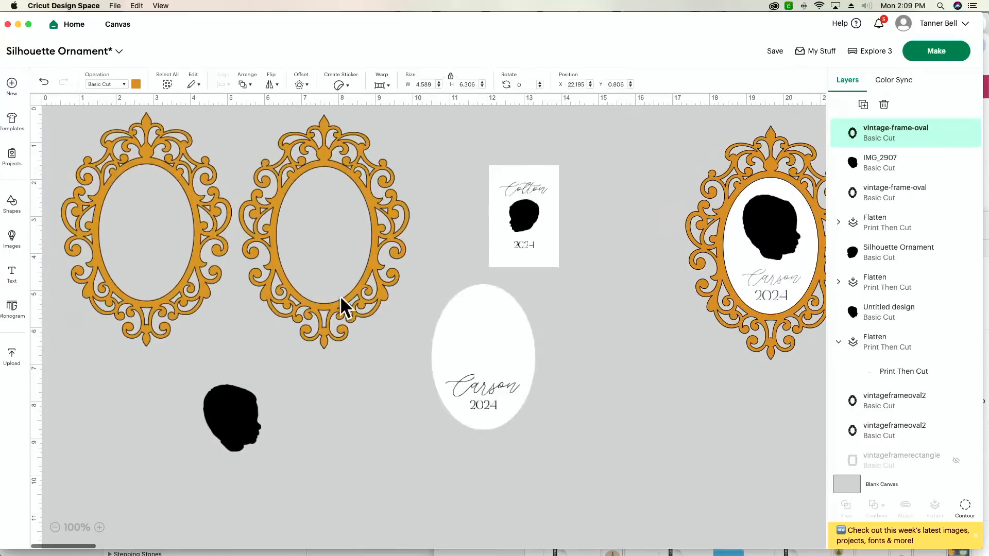
{"action": "left_click", "coordinate": [479, 354]}
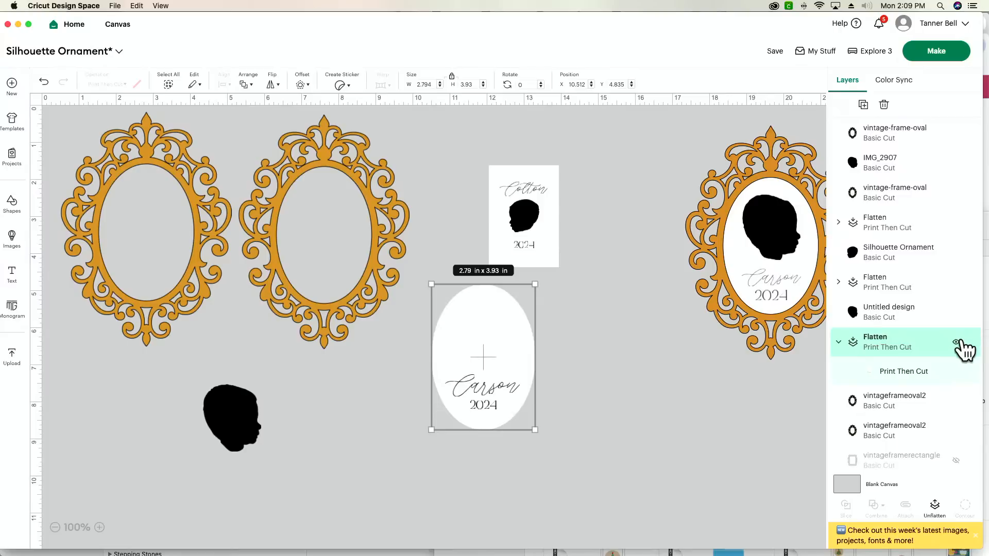
{"action": "left_click", "coordinate": [956, 312]}
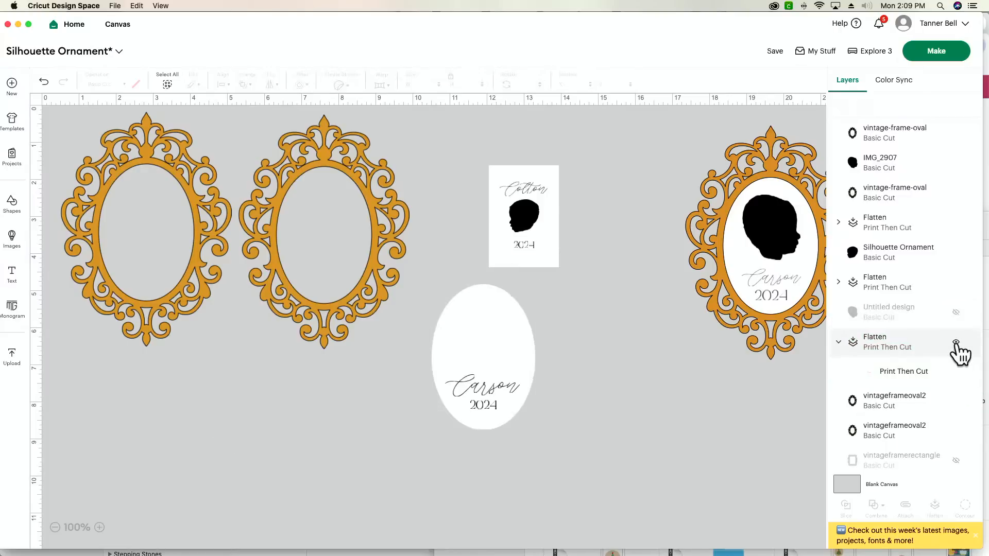
{"action": "left_click", "coordinate": [956, 342]}
{"action": "left_click", "coordinate": [956, 282]}
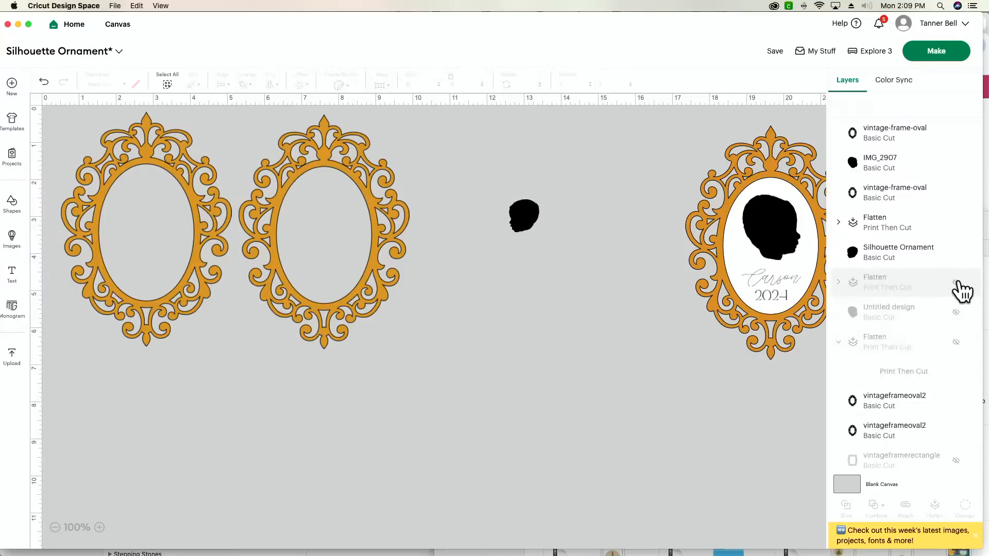
{"action": "left_click", "coordinate": [956, 252]}
{"action": "left_click", "coordinate": [957, 402]}
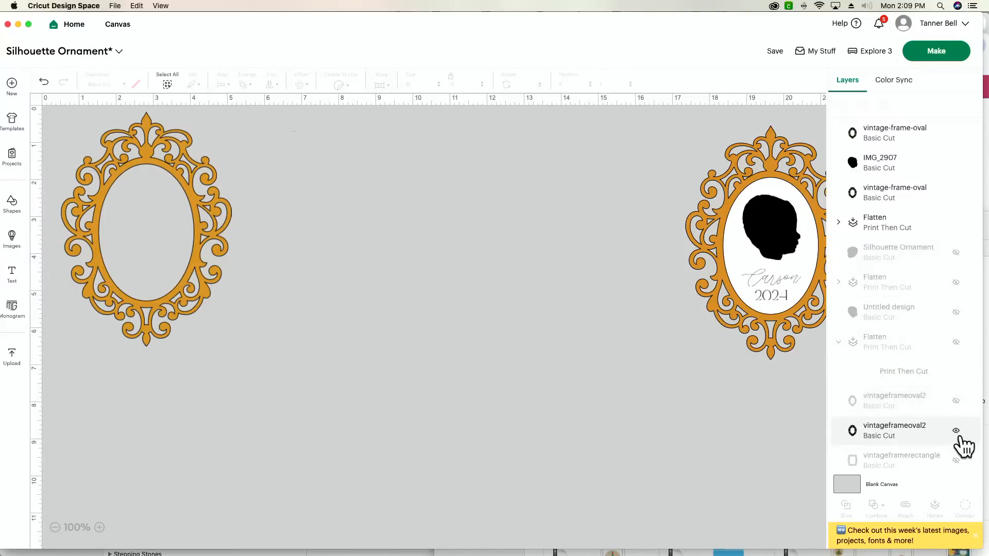
{"action": "left_click", "coordinate": [960, 438]}
{"action": "left_click", "coordinate": [957, 431]}
{"action": "scroll", "coordinate": [959, 440], "scroll_direction": "down", "scroll_amount": 2}
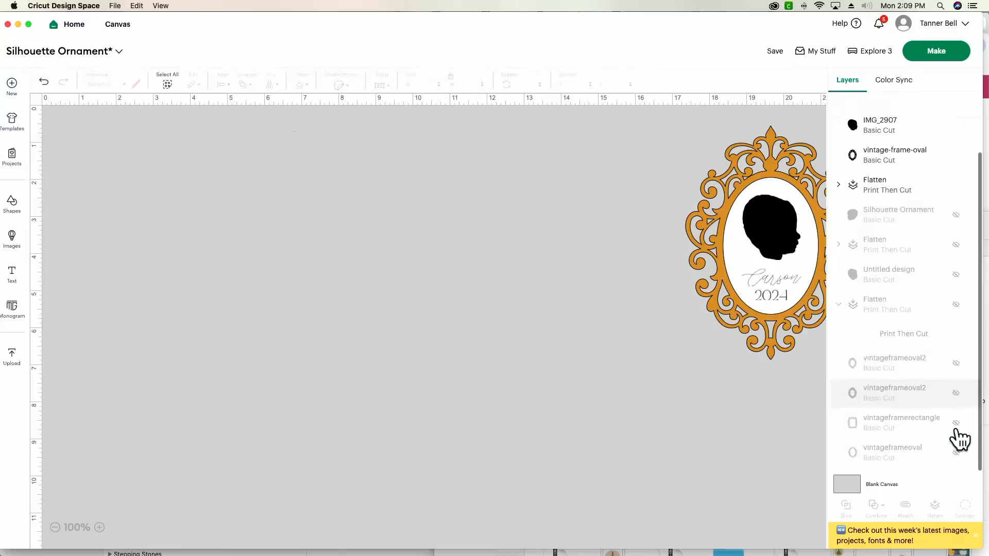
Start making the ornament project and accept the prepared mat layout.
{"action": "scroll", "coordinate": [605, 414], "scroll_direction": "right", "scroll_amount": 5}
{"action": "scroll", "coordinate": [605, 414], "scroll_direction": "right", "scroll_amount": 8}
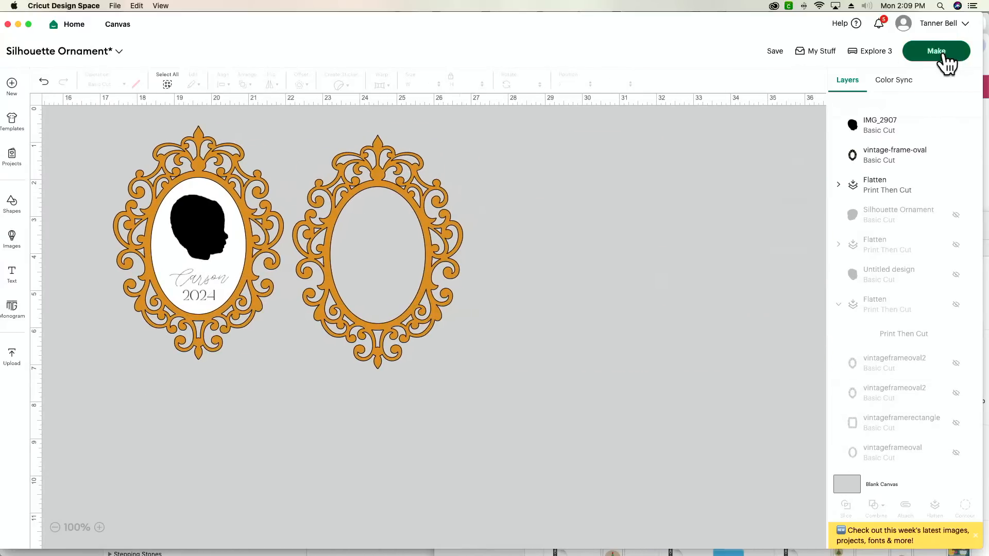
{"action": "left_click", "coordinate": [937, 51]}
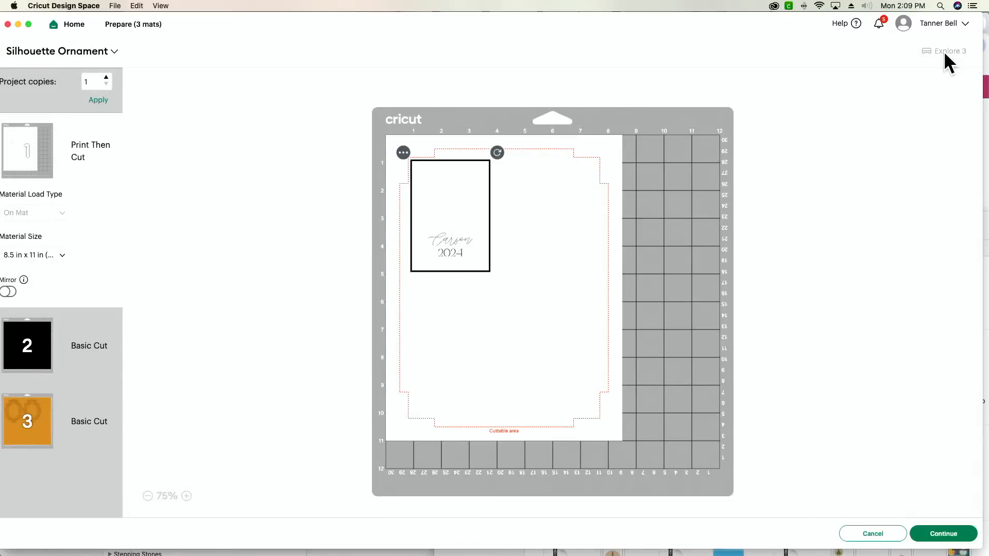
{"action": "left_click", "coordinate": [947, 536]}
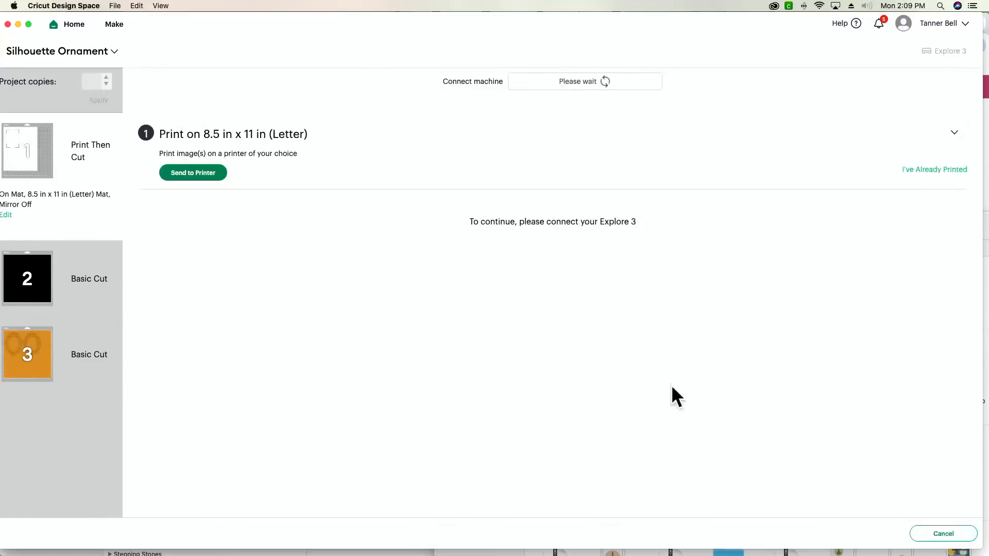
Try to send the Print Then Cut page to the printer with Add Bleed off and Use System Dialog on.
{"action": "left_click", "coordinate": [211, 173]}
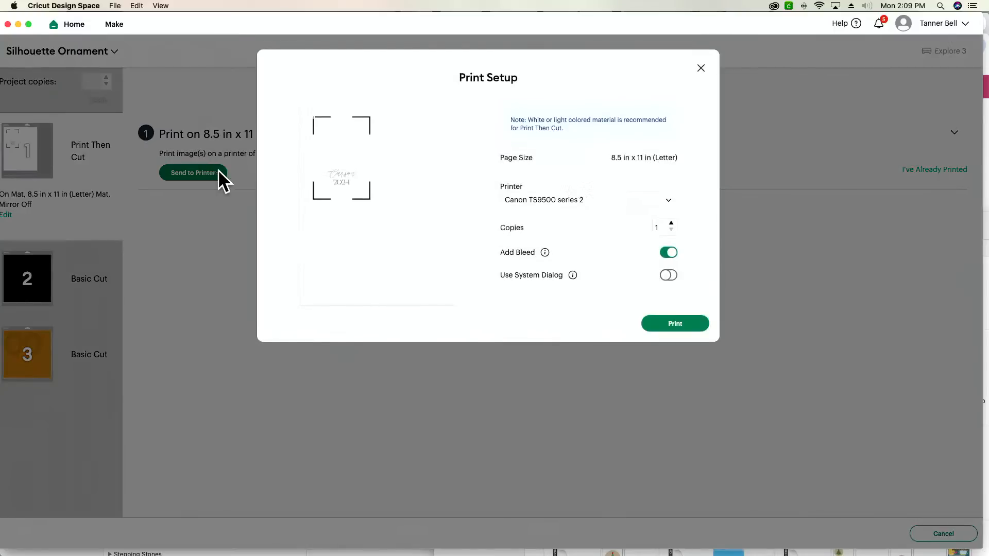
{"action": "left_click", "coordinate": [670, 254]}
{"action": "left_click", "coordinate": [668, 275]}
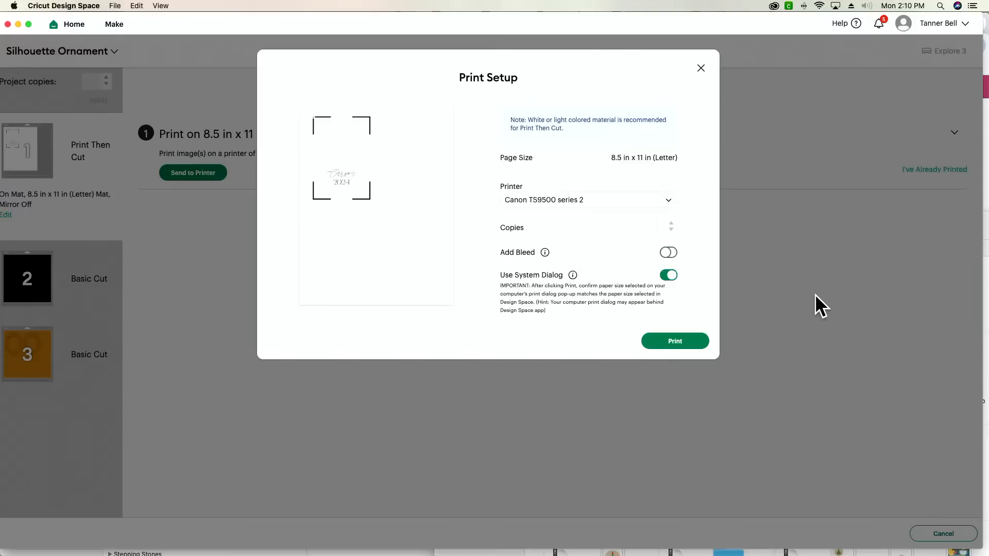
{"action": "left_click", "coordinate": [675, 341]}
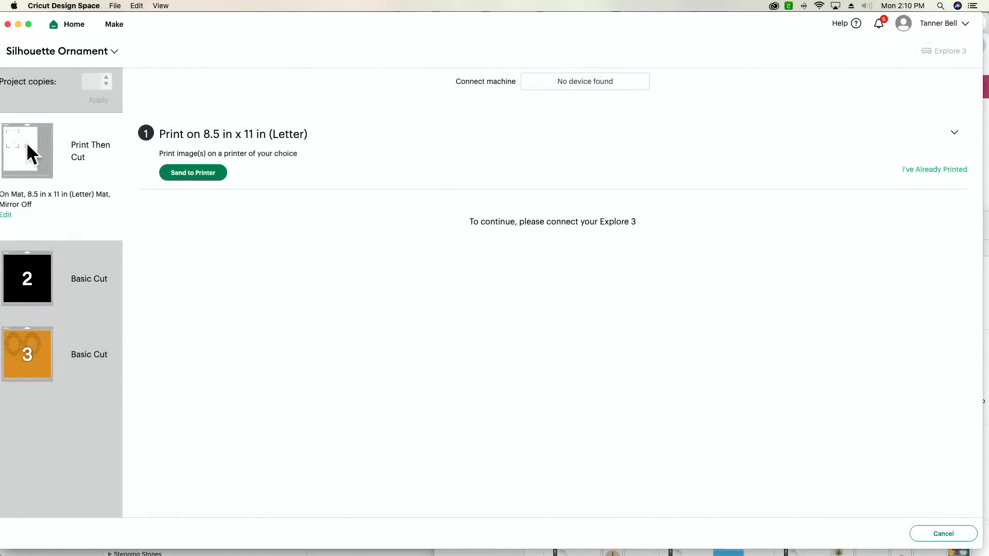
Send the Print Then Cut page to the printer without bleed, using the system dialog, and uncover the system print dialog behind the window.
{"action": "mouse_move", "coordinate": [14, 147]}
{"action": "left_click", "coordinate": [210, 170]}
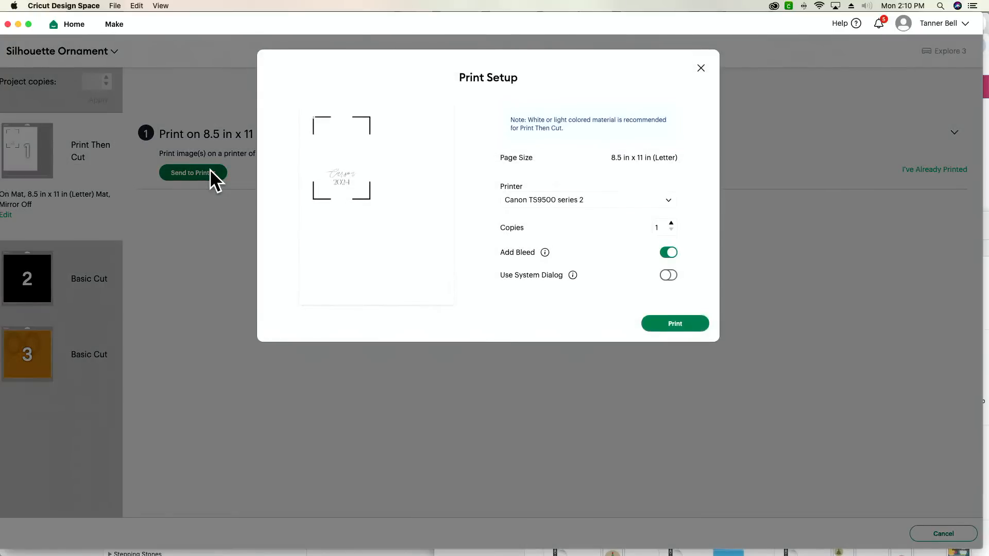
{"action": "left_click", "coordinate": [672, 256]}
{"action": "left_click", "coordinate": [669, 278]}
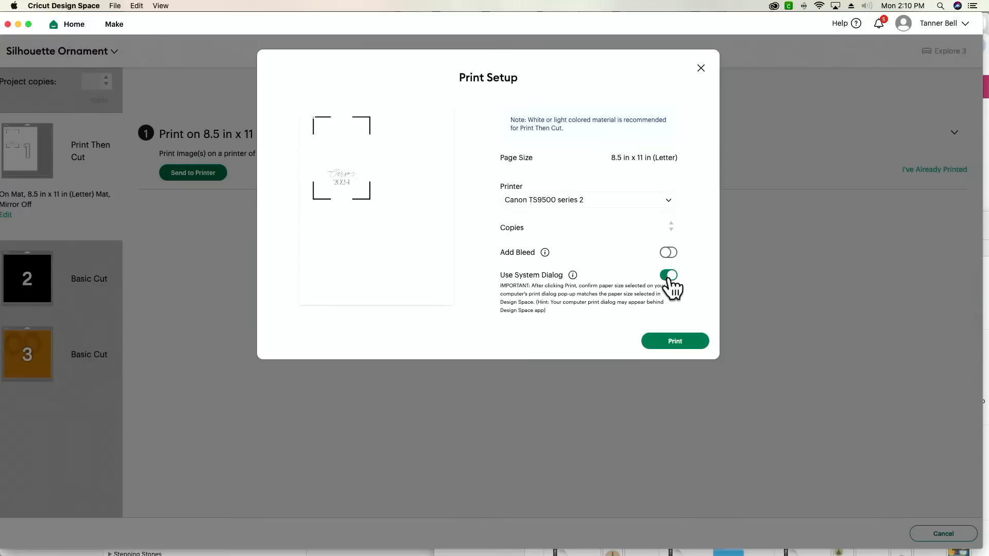
{"action": "left_click", "coordinate": [674, 341]}
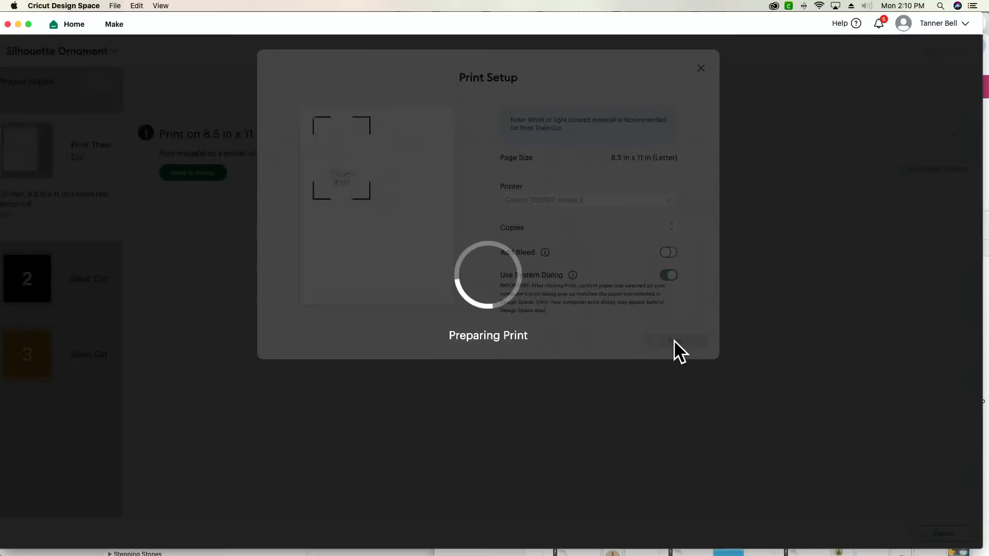
{"action": "left_click_drag", "start_coordinate": [470, 32], "coordinate": [476, 345]}
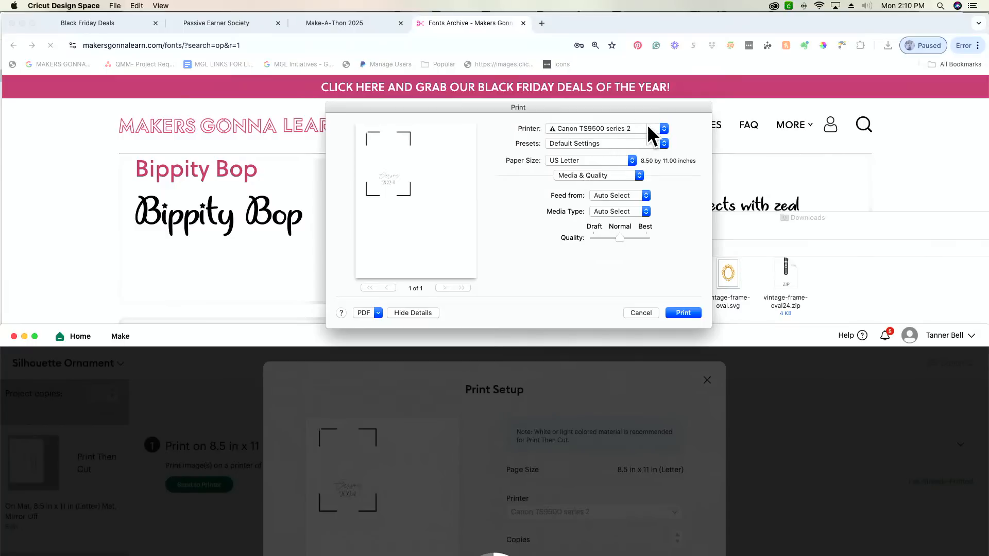
Print the page from the Rear Tray at Best quality and move the project window back up.
{"action": "left_click", "coordinate": [630, 195]}
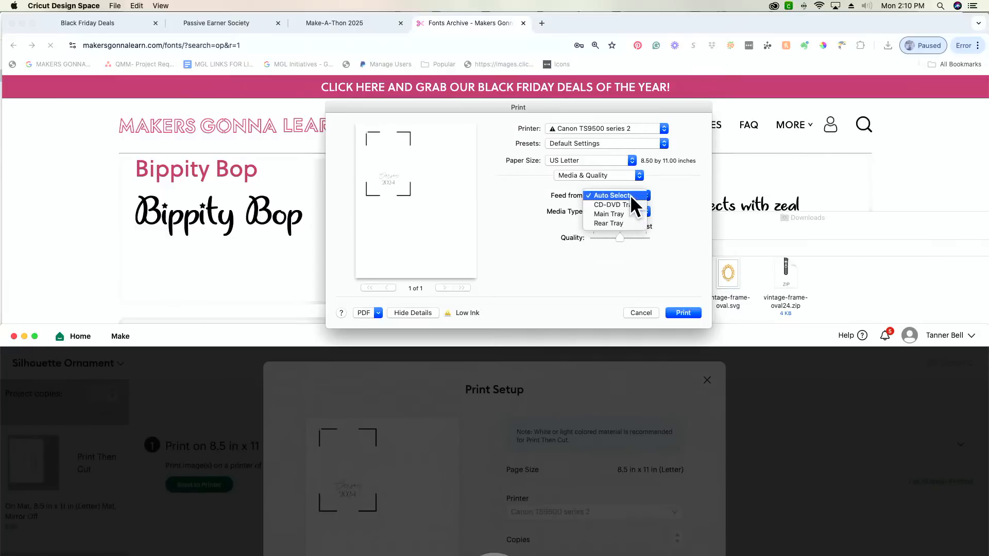
{"action": "left_click", "coordinate": [624, 224]}
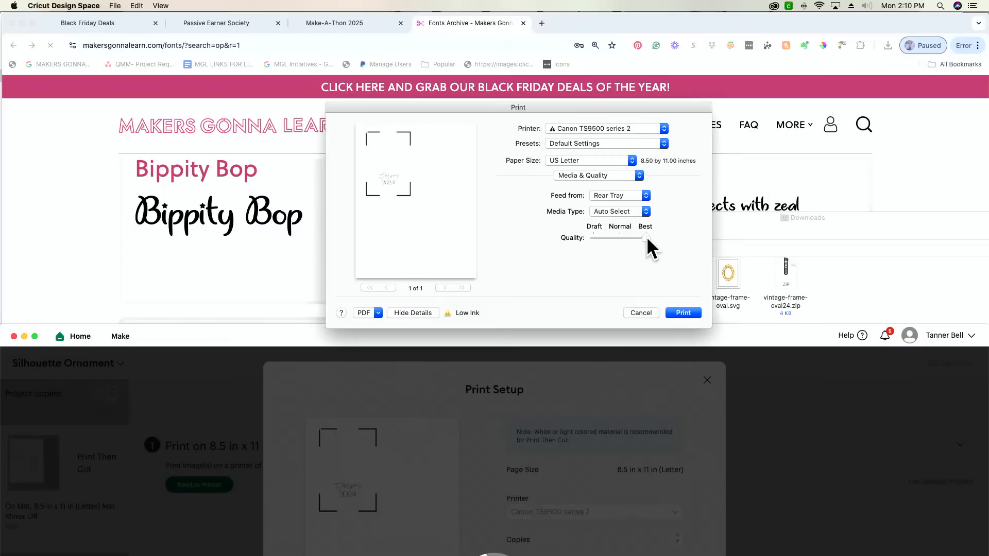
{"action": "left_click", "coordinate": [680, 314]}
{"action": "left_click_drag", "start_coordinate": [581, 331], "coordinate": [601, 23]}
{"action": "left_click", "coordinate": [690, 331]}
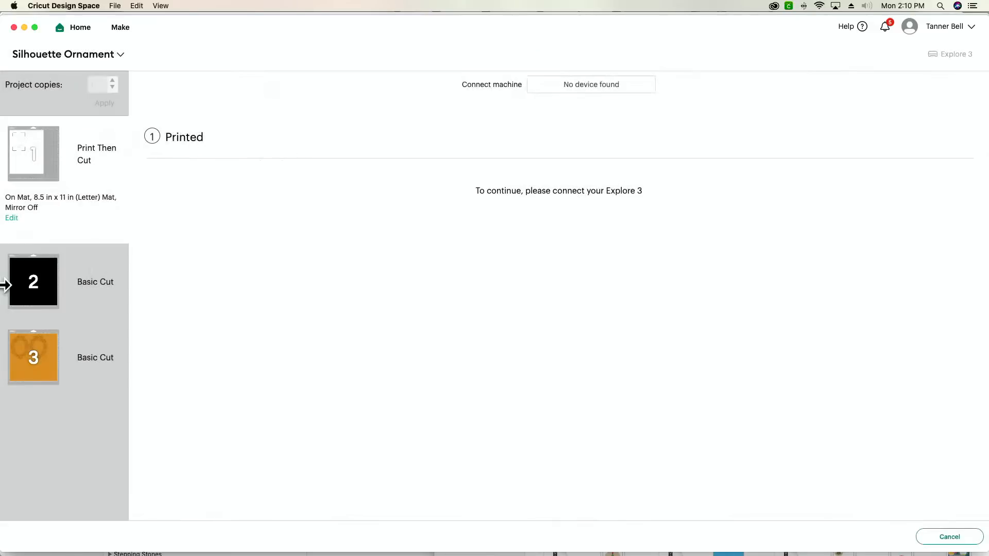
Open the black silhouette mat for cutting, dismiss the machine error and retry the connection to the Explore 3.
{"action": "left_click", "coordinate": [77, 282]}
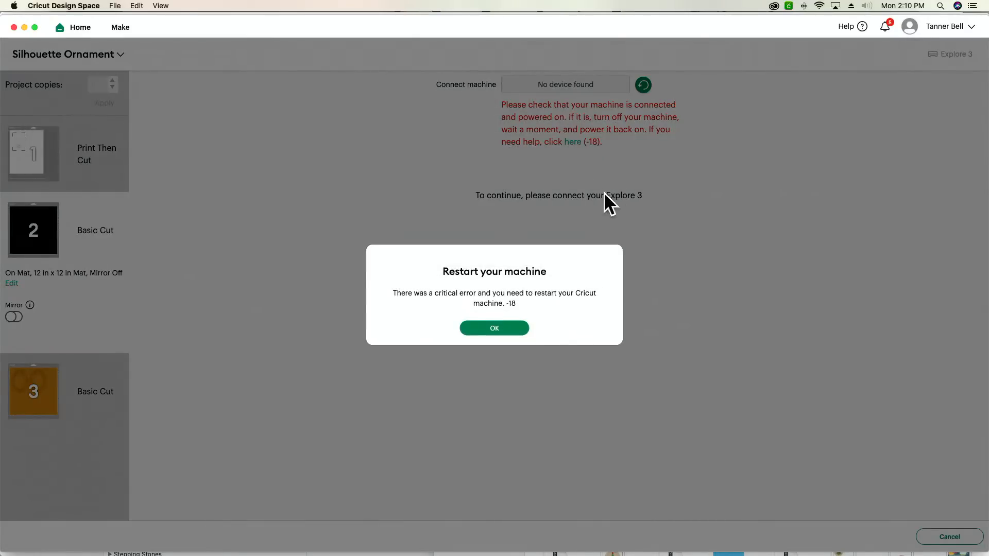
{"action": "left_click", "coordinate": [471, 330]}
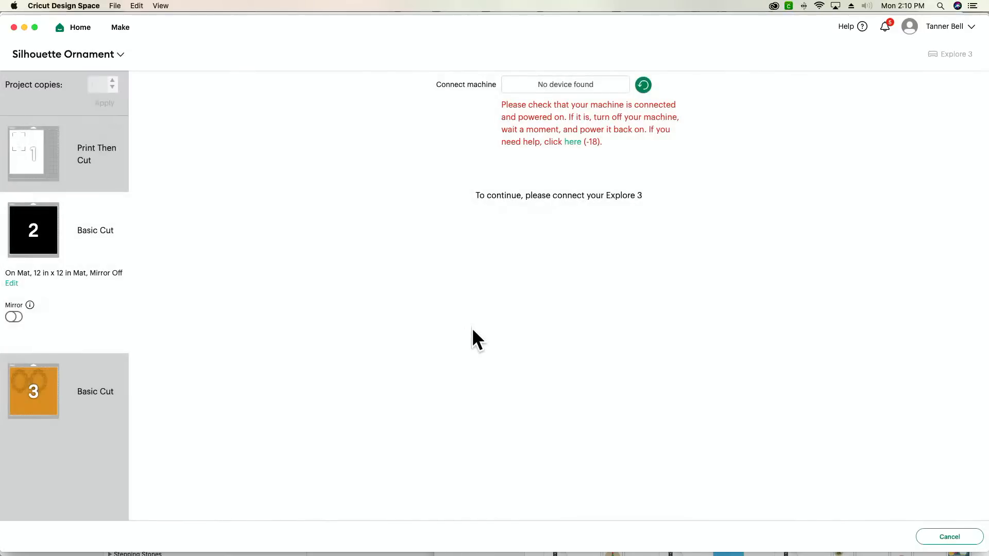
{"action": "left_click", "coordinate": [642, 85]}
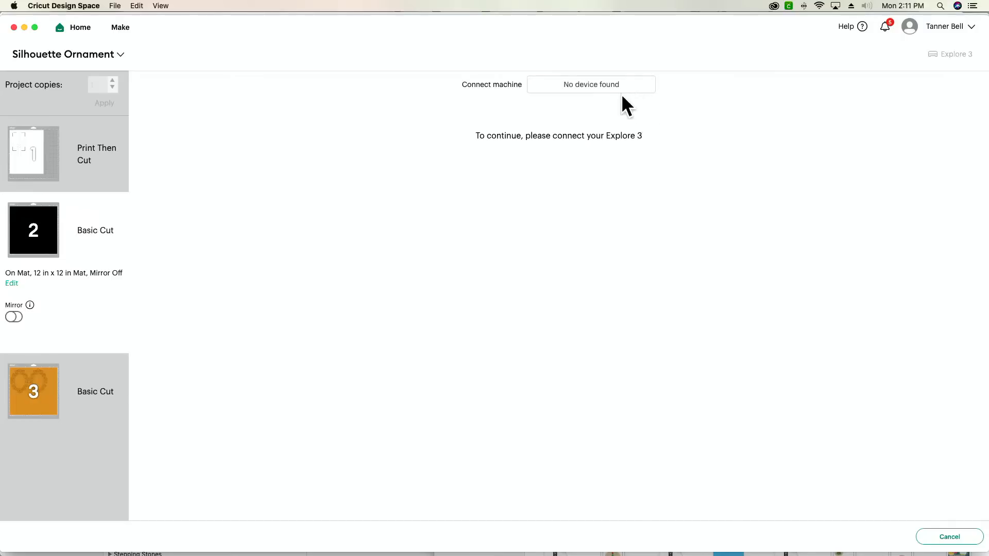
Cancel the current cut and continue again from the mat preview to restart the machine connection.
{"action": "left_click", "coordinate": [945, 541]}
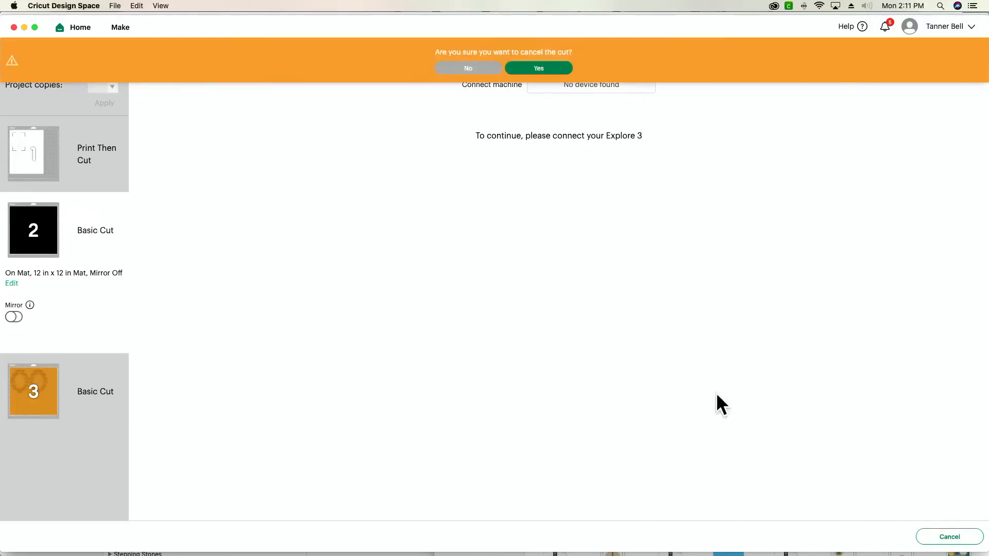
{"action": "left_click", "coordinate": [527, 69]}
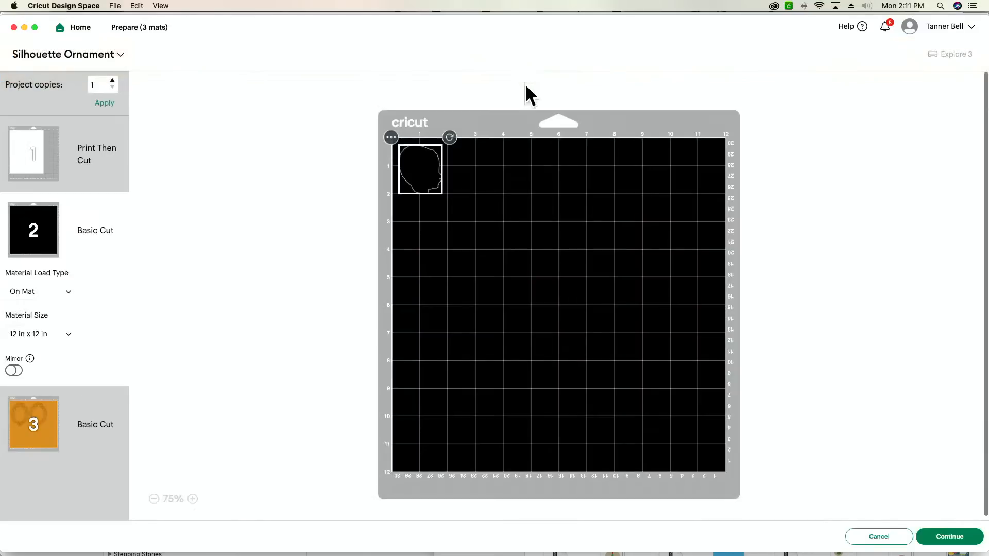
{"action": "left_click", "coordinate": [951, 542]}
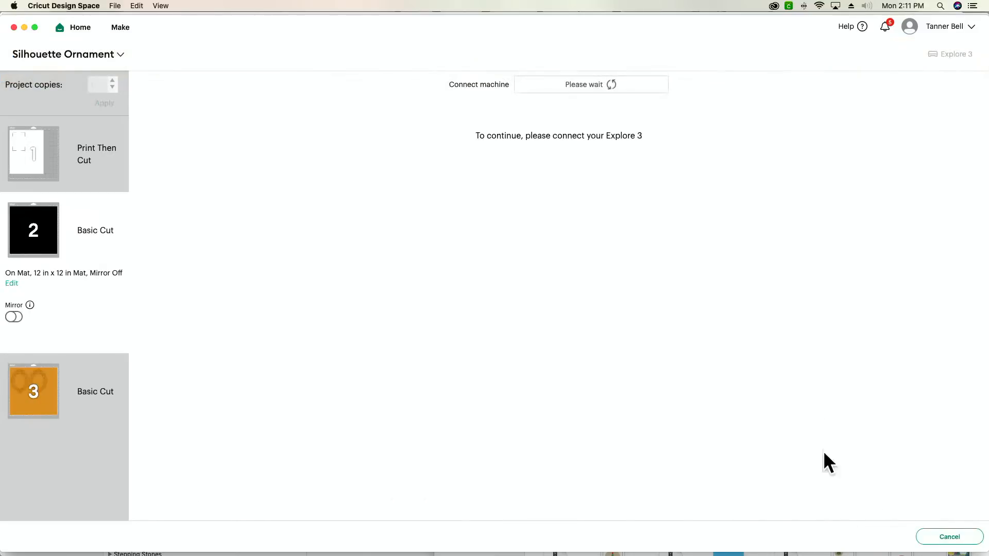